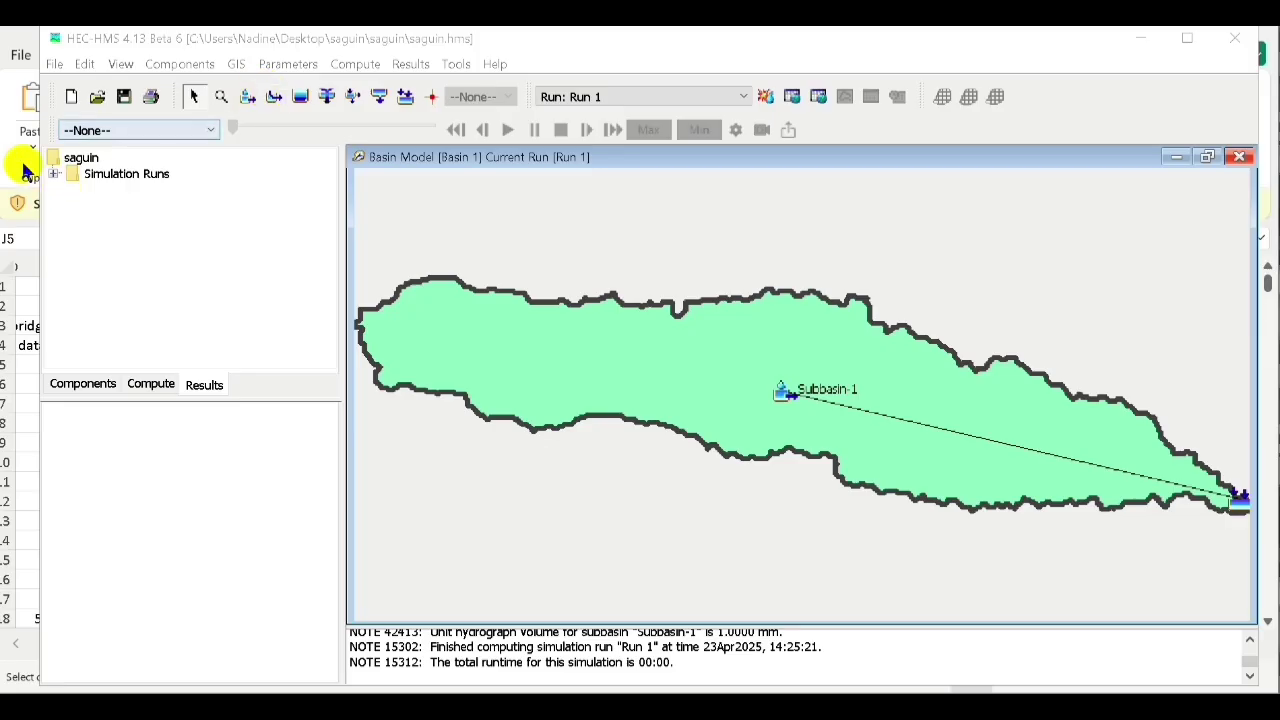
# Expand Run 1's results and review its Calibration Summary
pyautogui.click(54, 173)
pyautogui.click(93, 192)
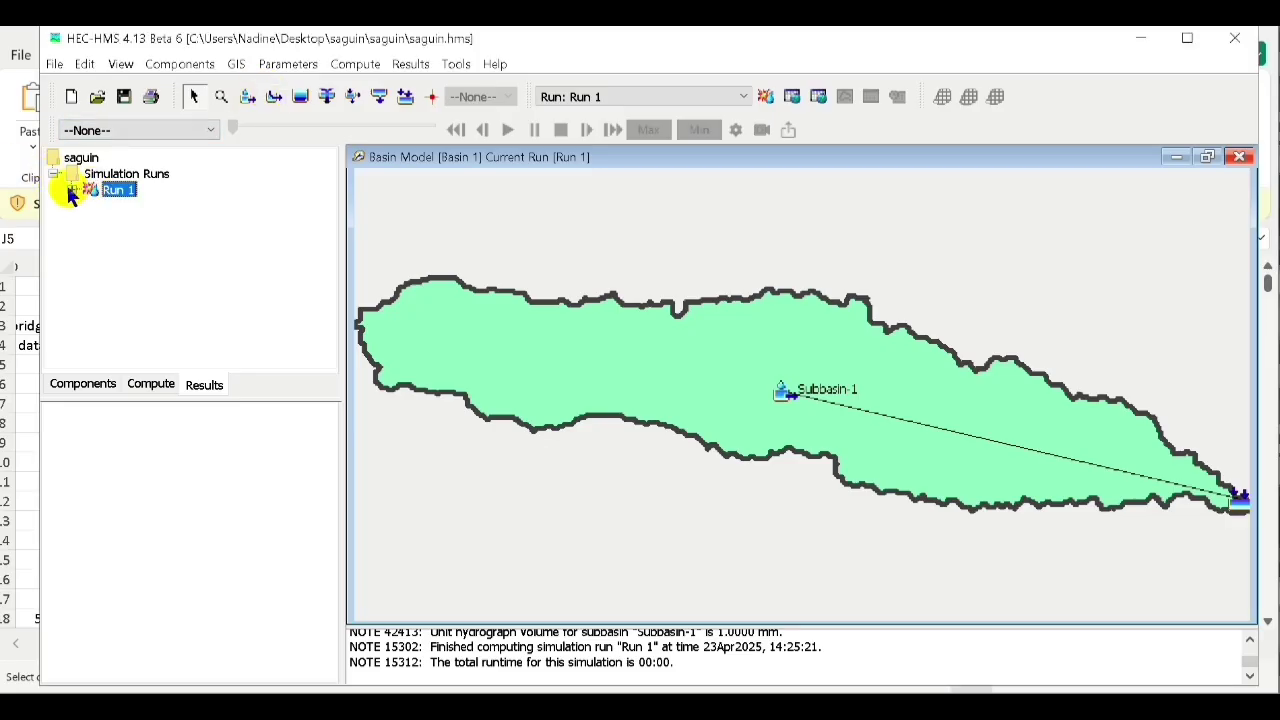
pyautogui.click(72, 189)
pyautogui.click(157, 227)
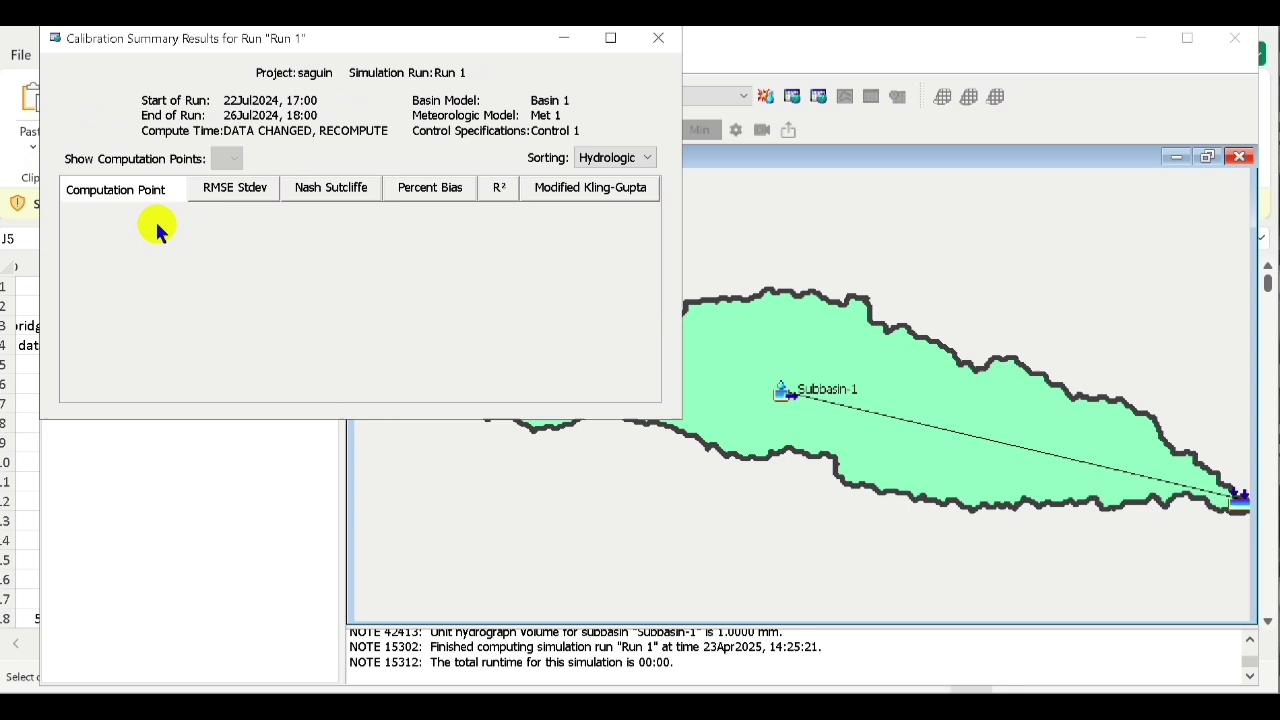
pyautogui.click(658, 42)
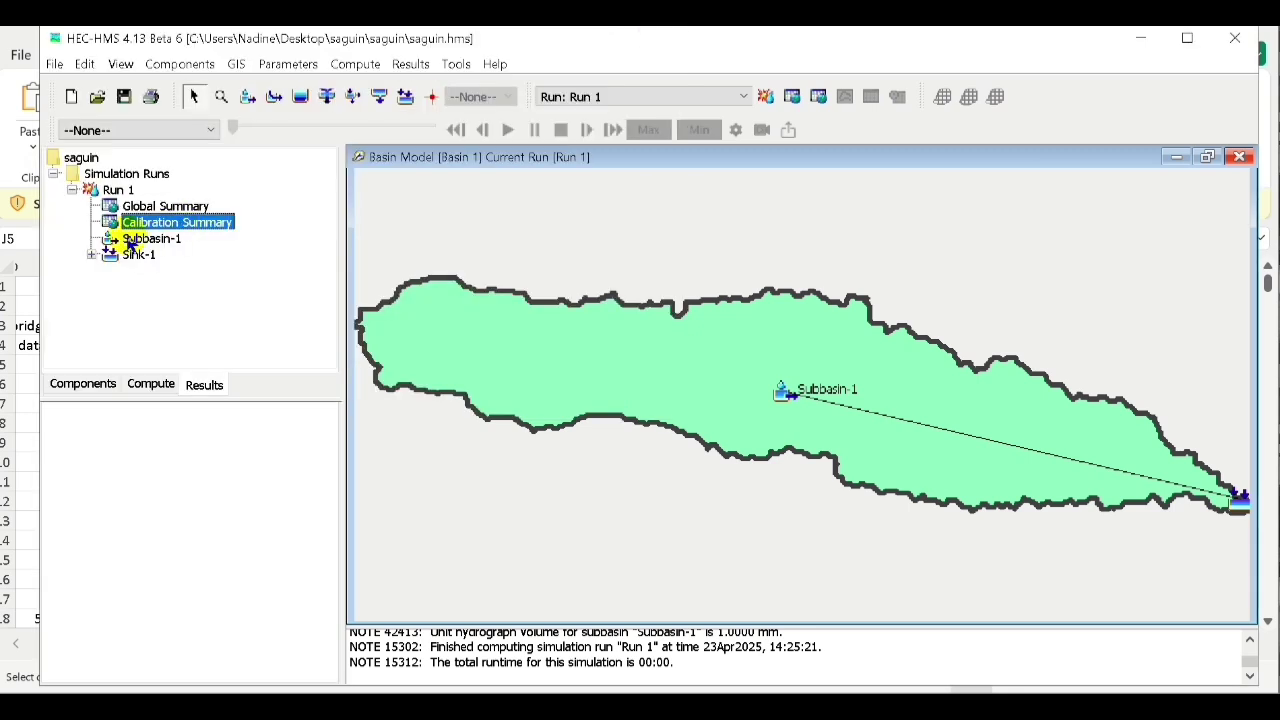
# Expand Sink-1 and view its outflow hydrograph, leaving its result list open
pyautogui.click(92, 254)
pyautogui.click(155, 271)
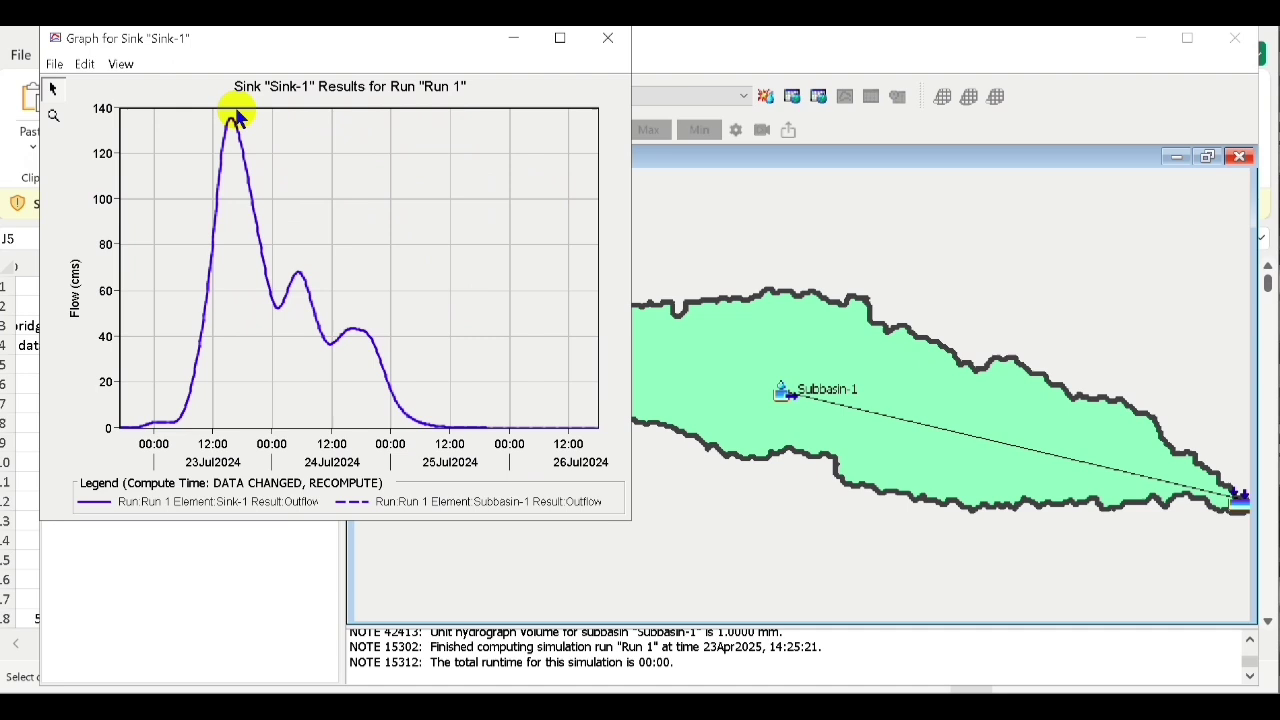
pyautogui.click(607, 38)
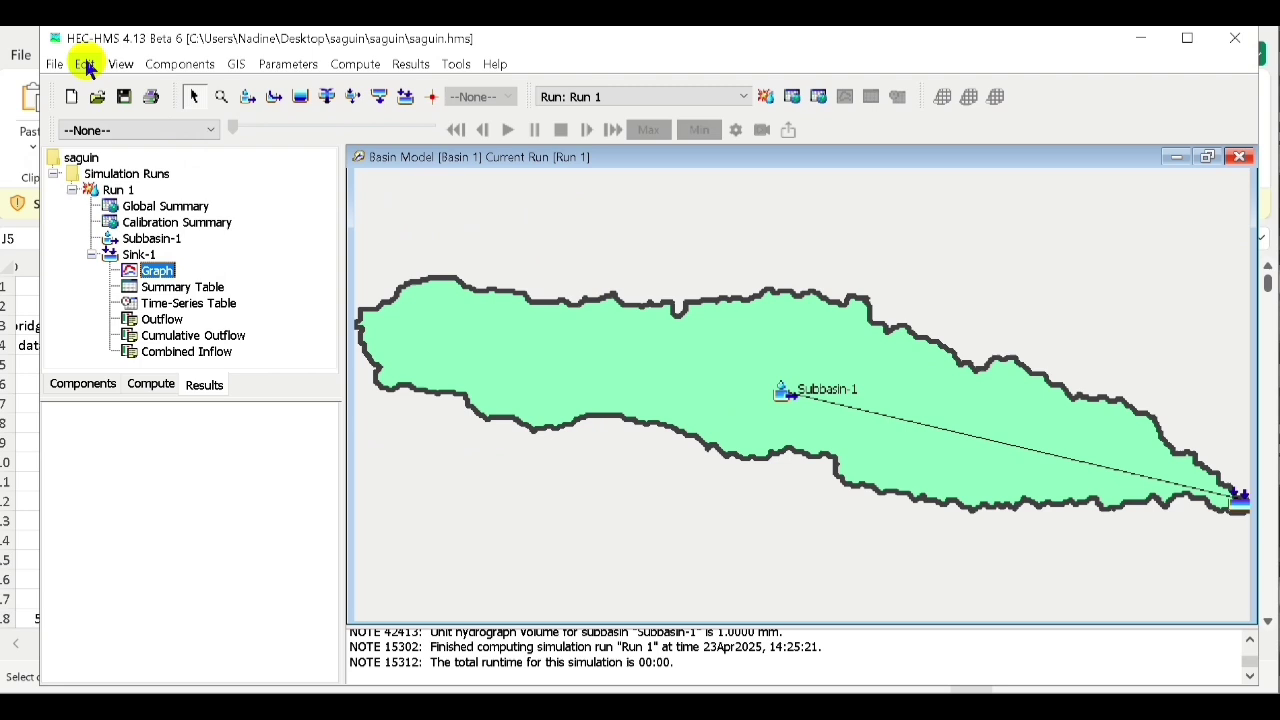
# Expand Time-Series Data in the component tree to see the existing gages
pyautogui.click(190, 70)
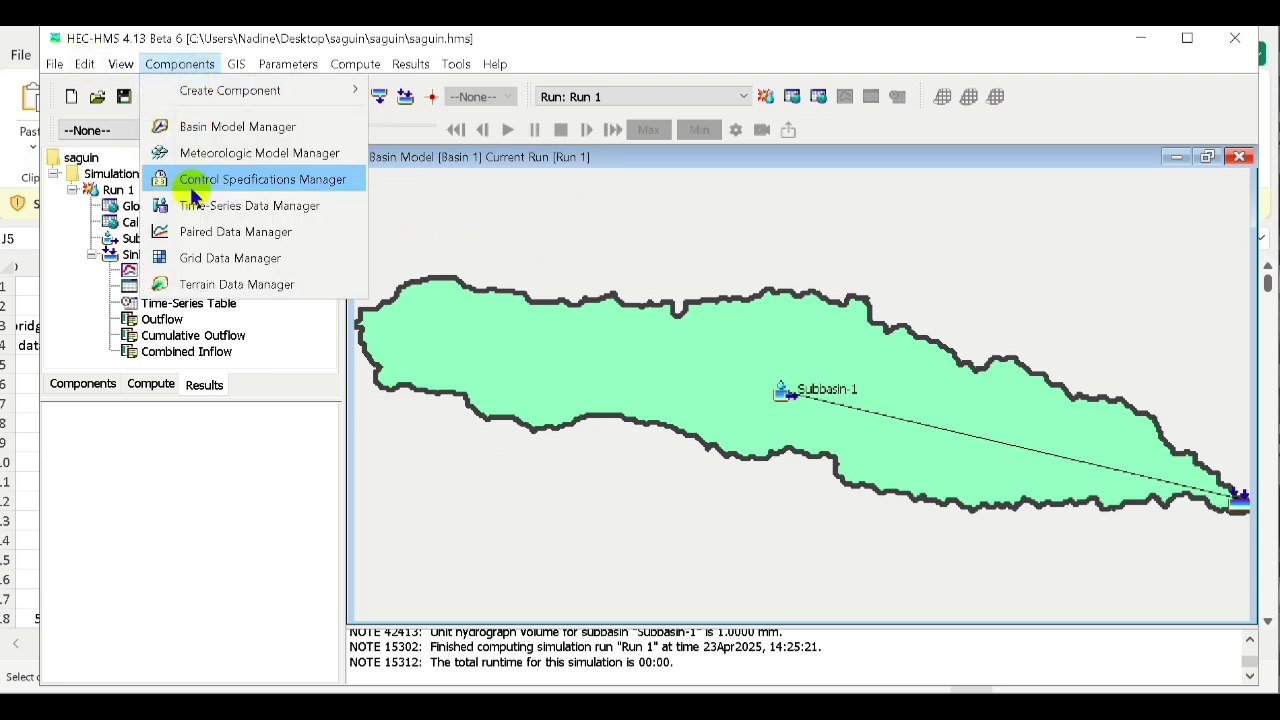
pyautogui.click(90, 380)
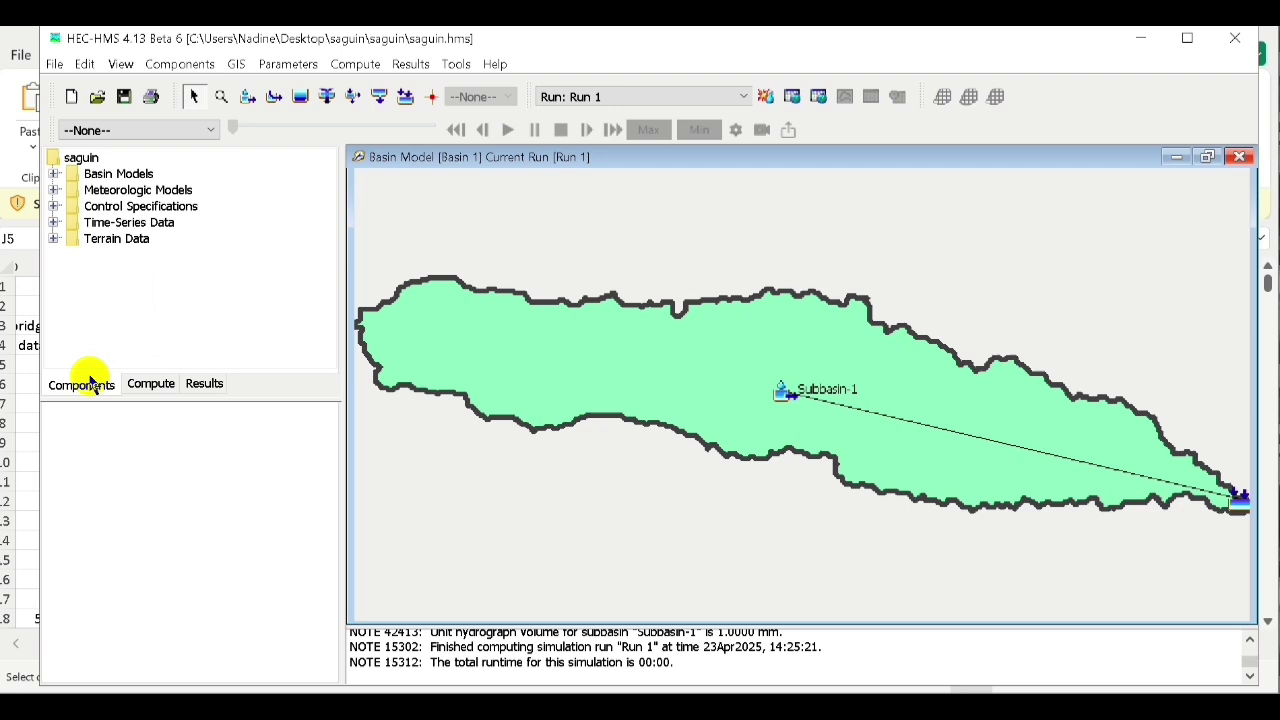
pyautogui.click(54, 222)
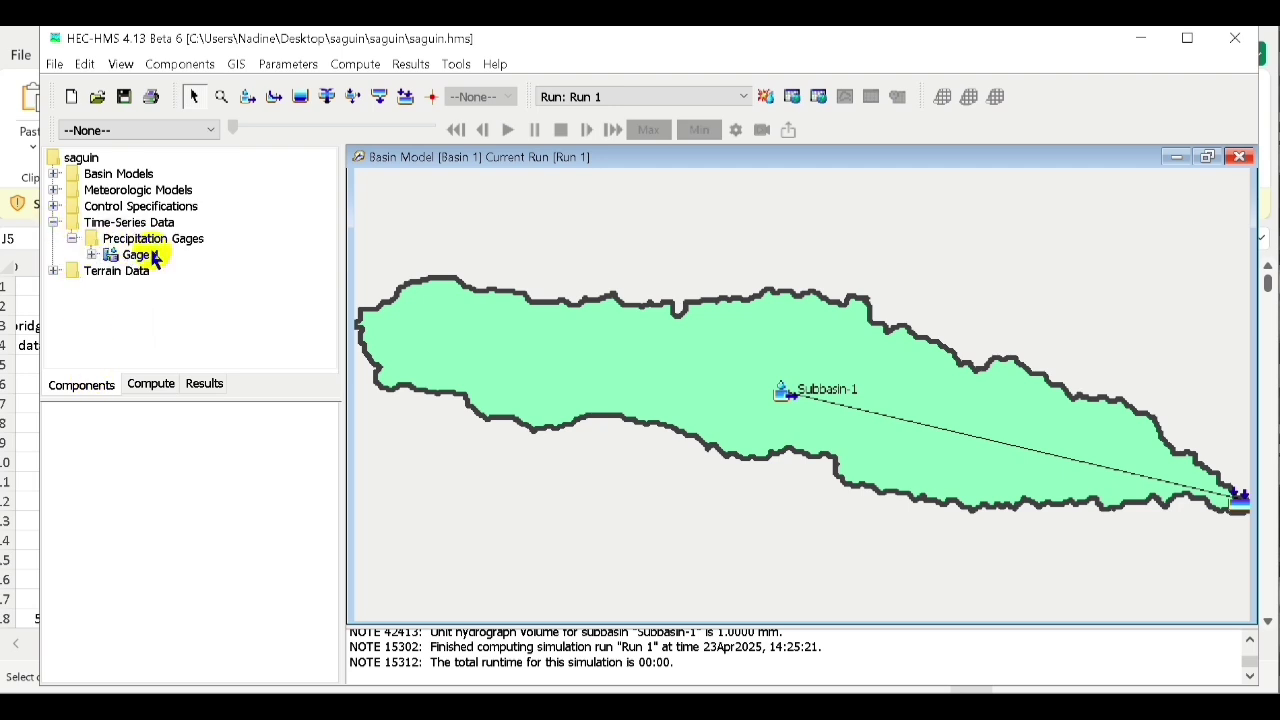
# Create a new Discharge Gages time-series named 'observedischarge' in the Time-Series Data Manager
pyautogui.click(179, 64)
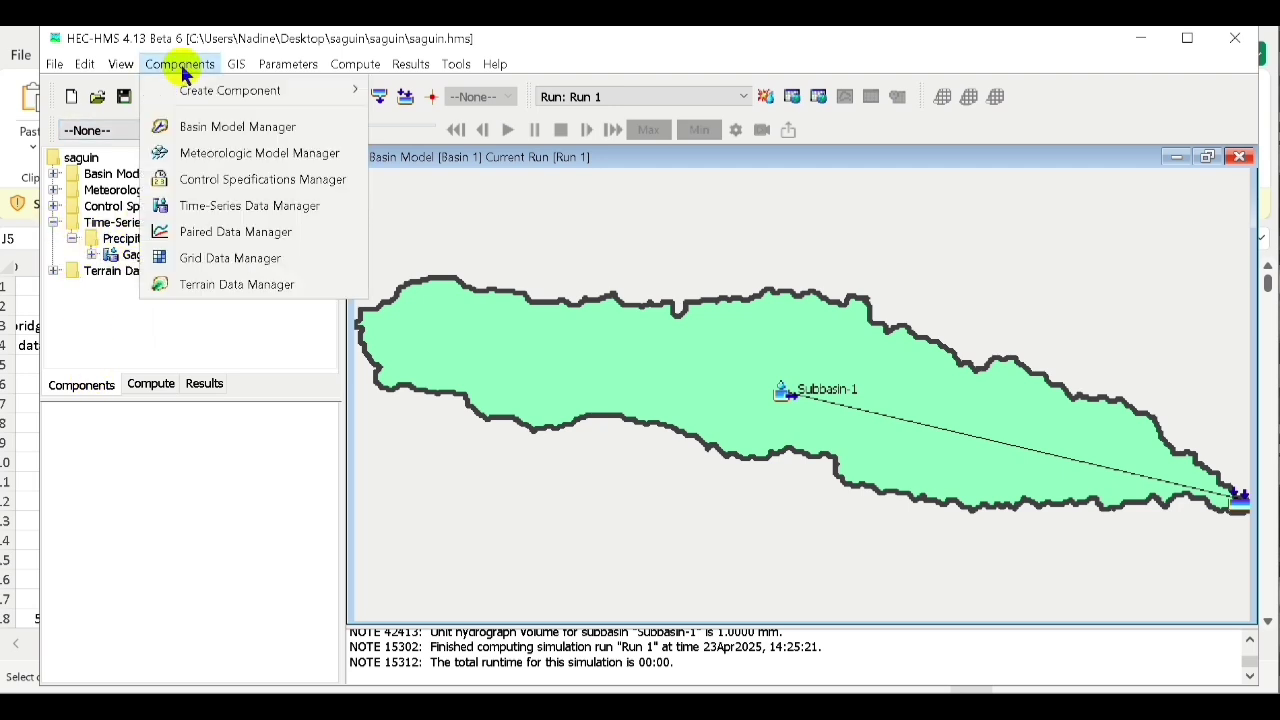
pyautogui.click(216, 206)
pyautogui.click(462, 231)
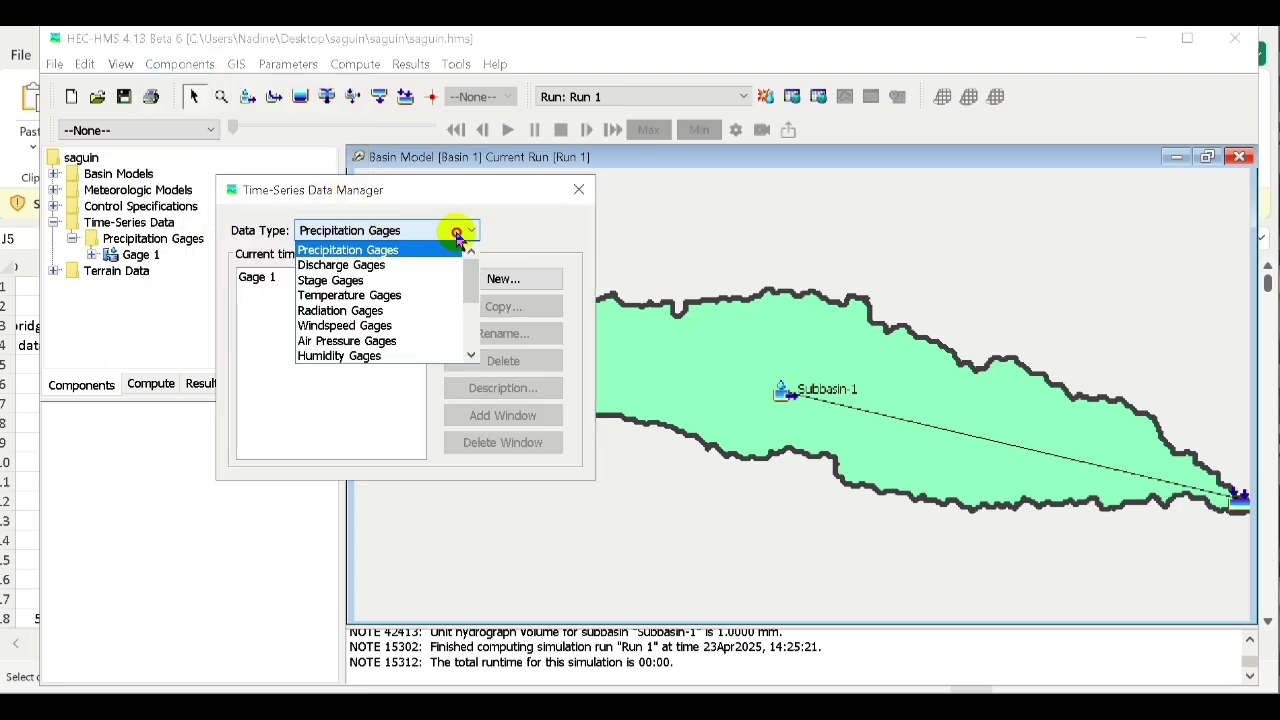
pyautogui.click(332, 263)
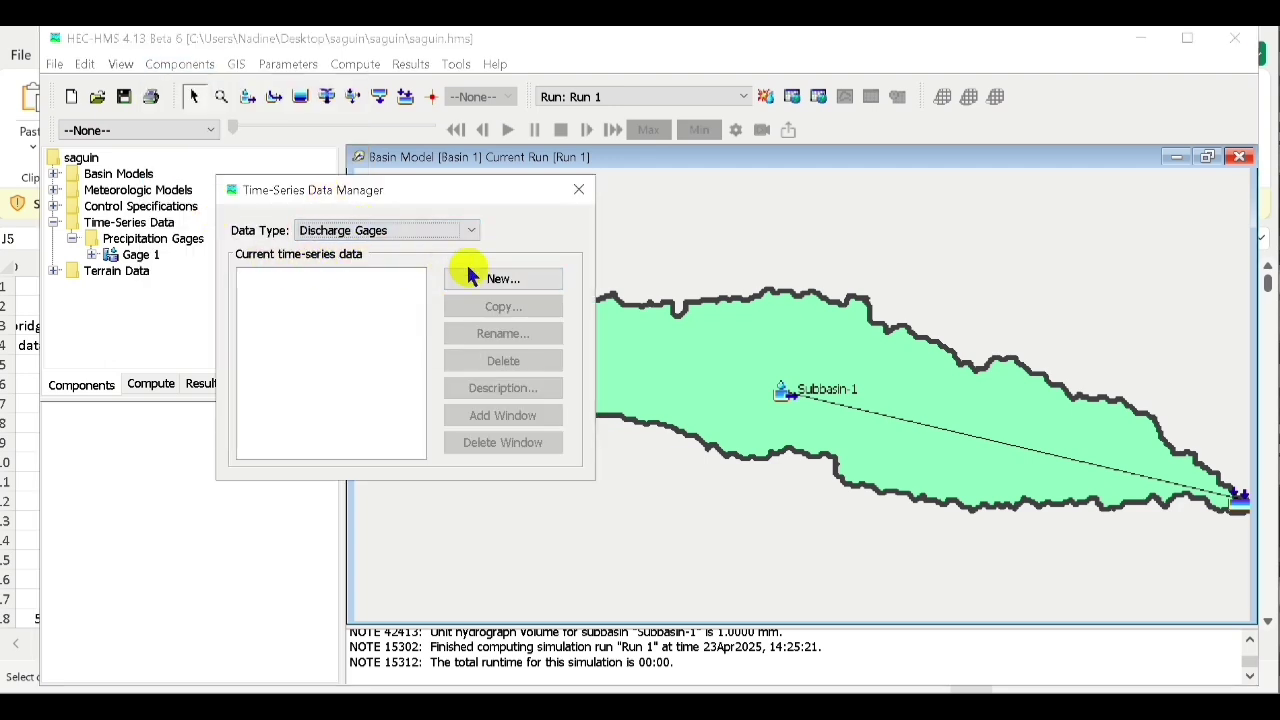
pyautogui.click(475, 278)
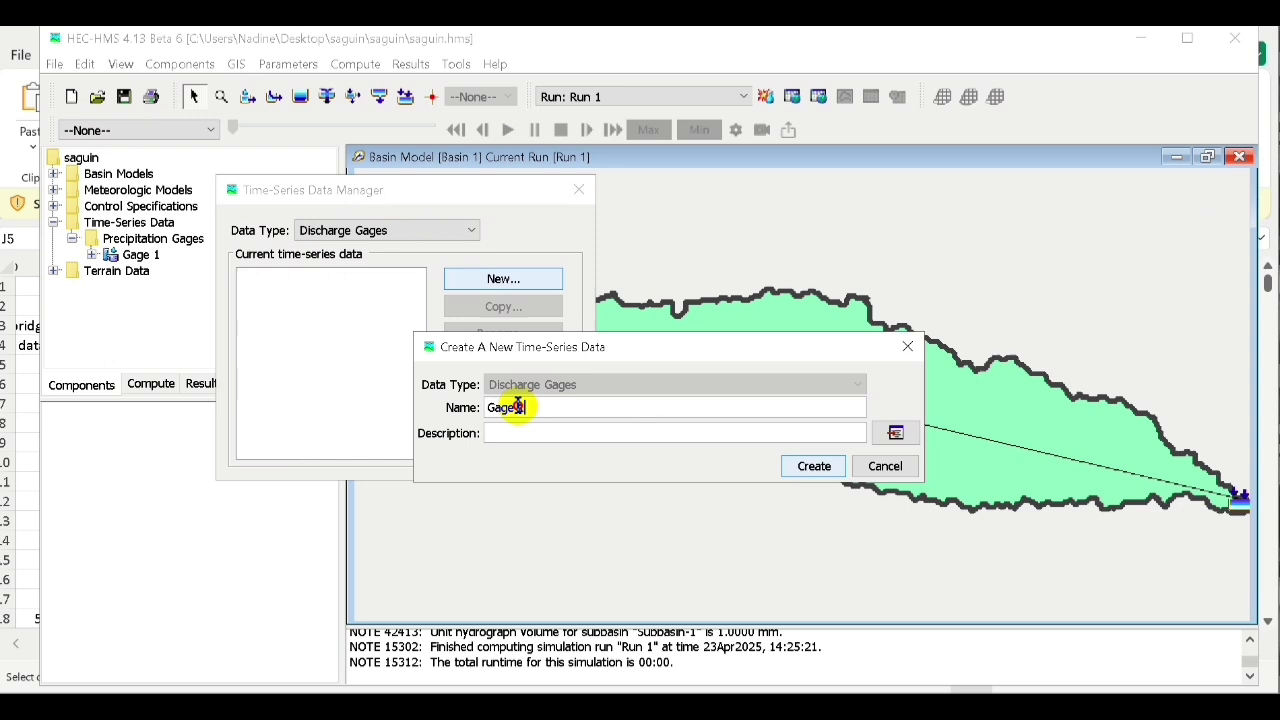
pyautogui.moveTo(525, 407); pyautogui.dragTo(487, 407)
pyautogui.write('observed')
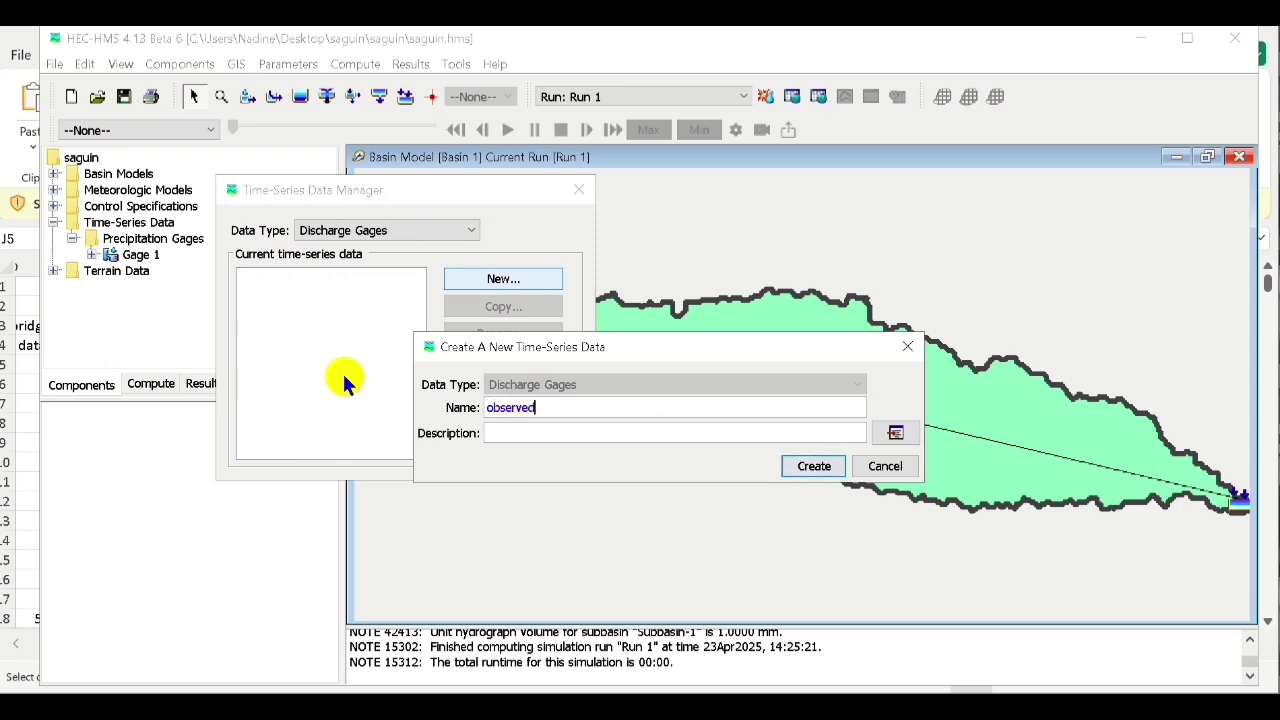
pyautogui.write('ischarge')
pyautogui.click(821, 468)
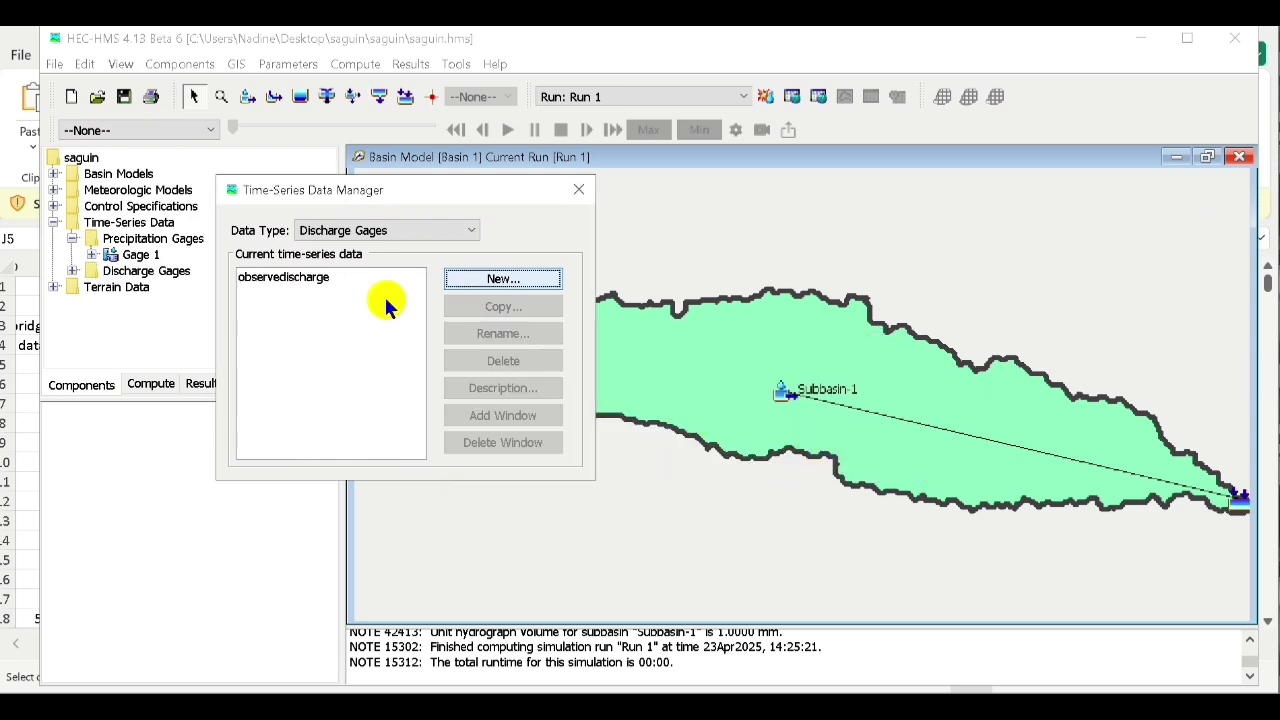
pyautogui.click(336, 278)
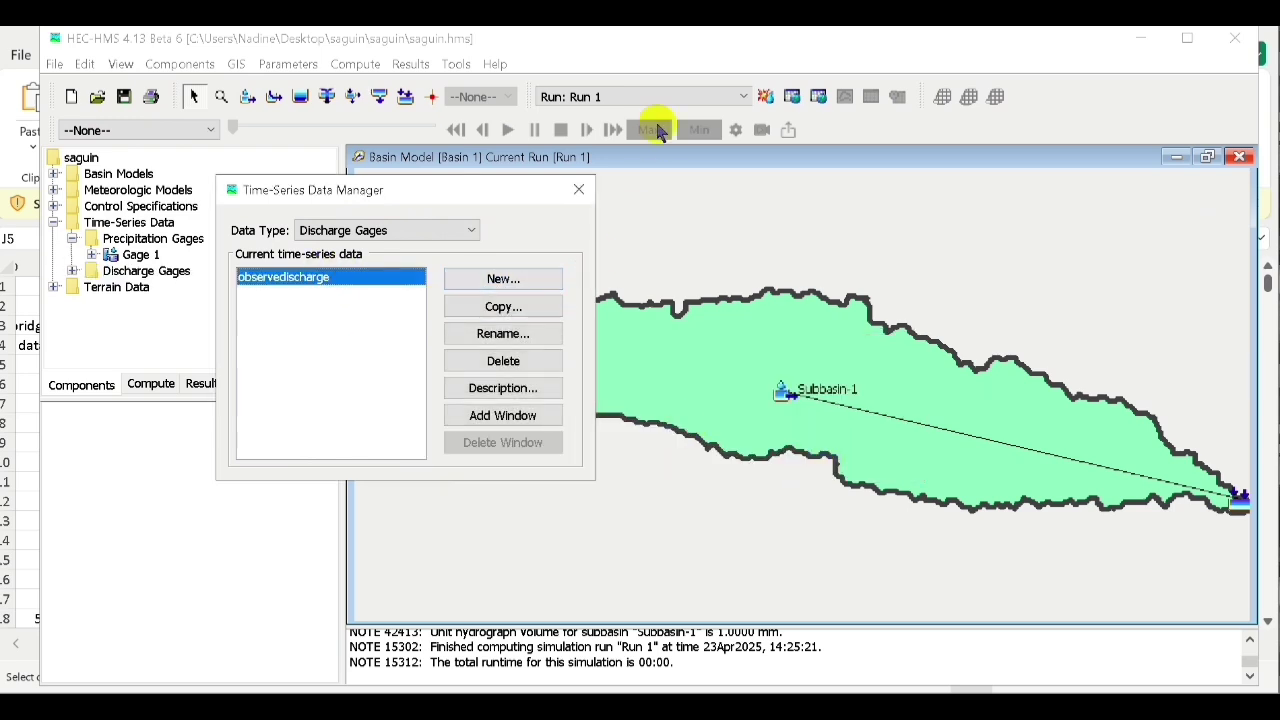
# Set the observedischarge gage's time interval to 10 Minutes
pyautogui.click(579, 189)
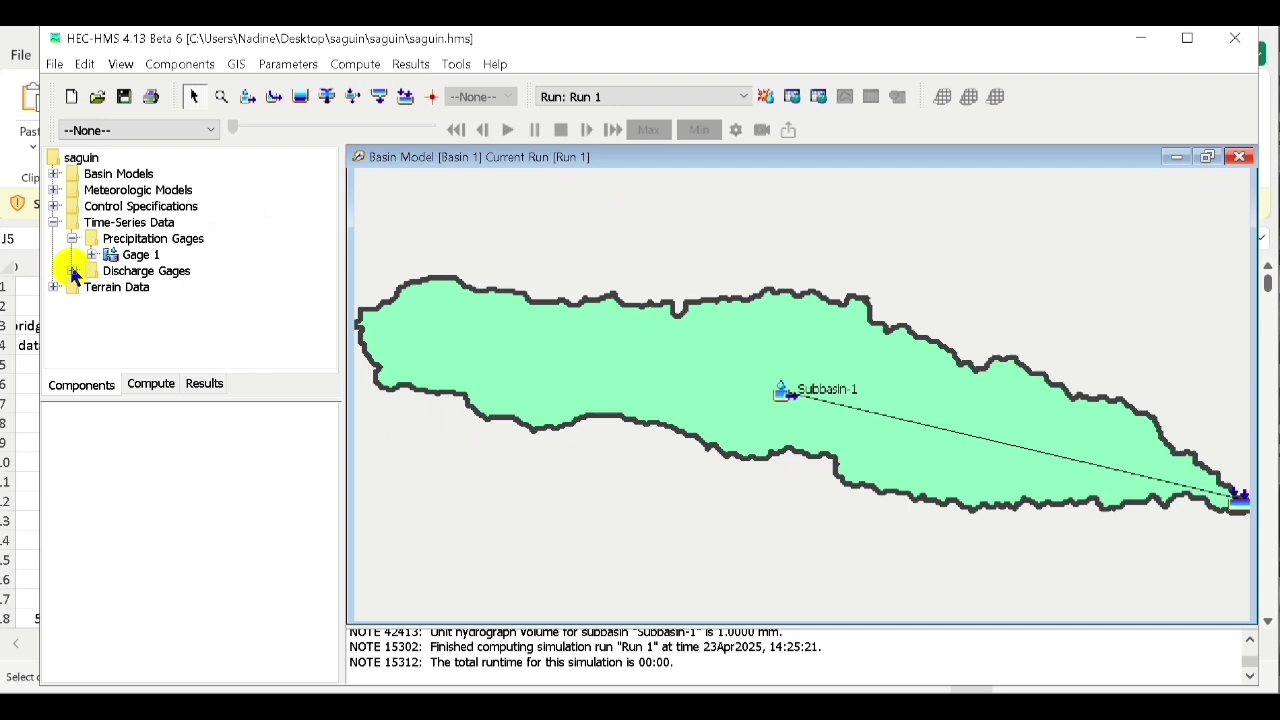
pyautogui.click(72, 271)
pyautogui.click(150, 288)
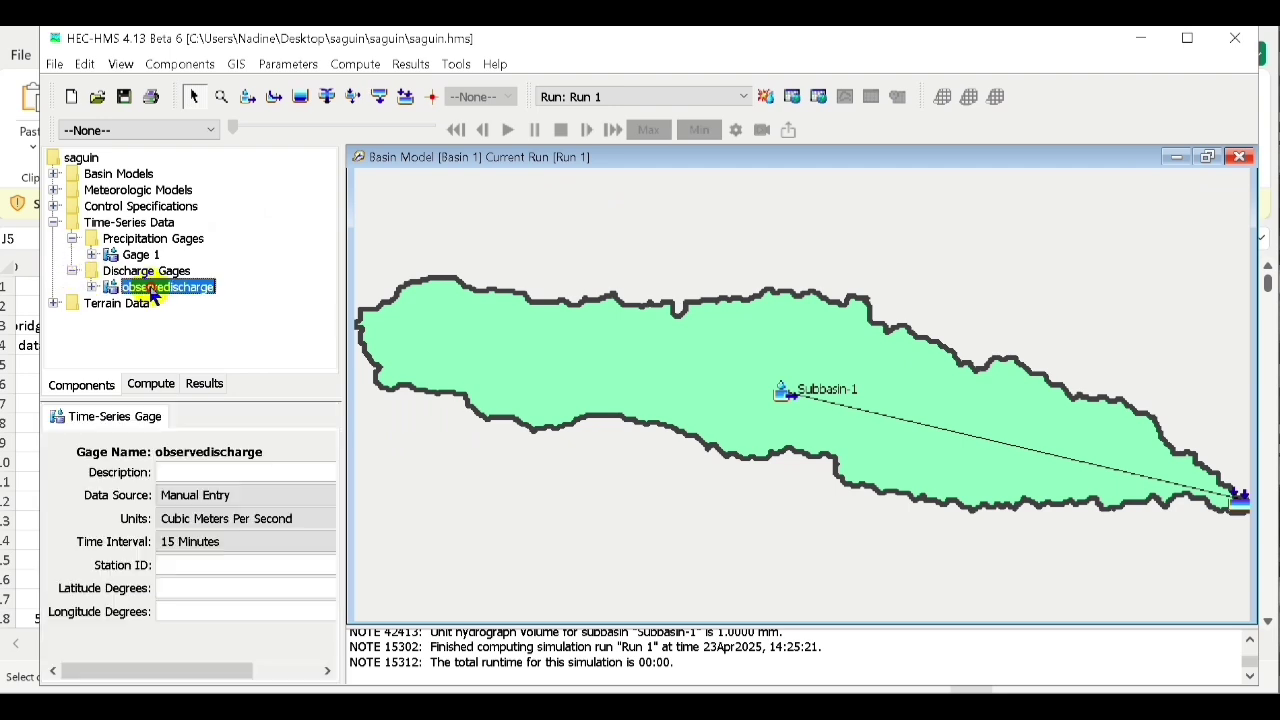
pyautogui.click(240, 540)
pyautogui.moveTo(396, 612); pyautogui.dragTo(397, 591)
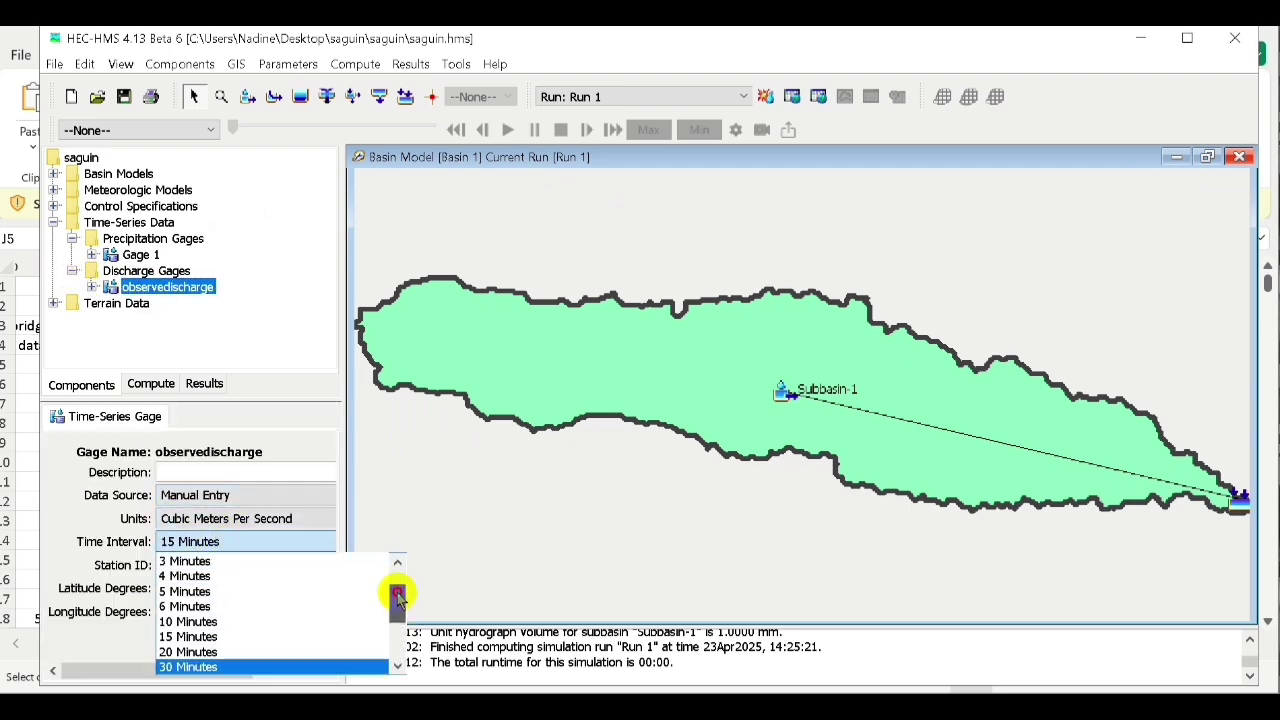
pyautogui.click(251, 617)
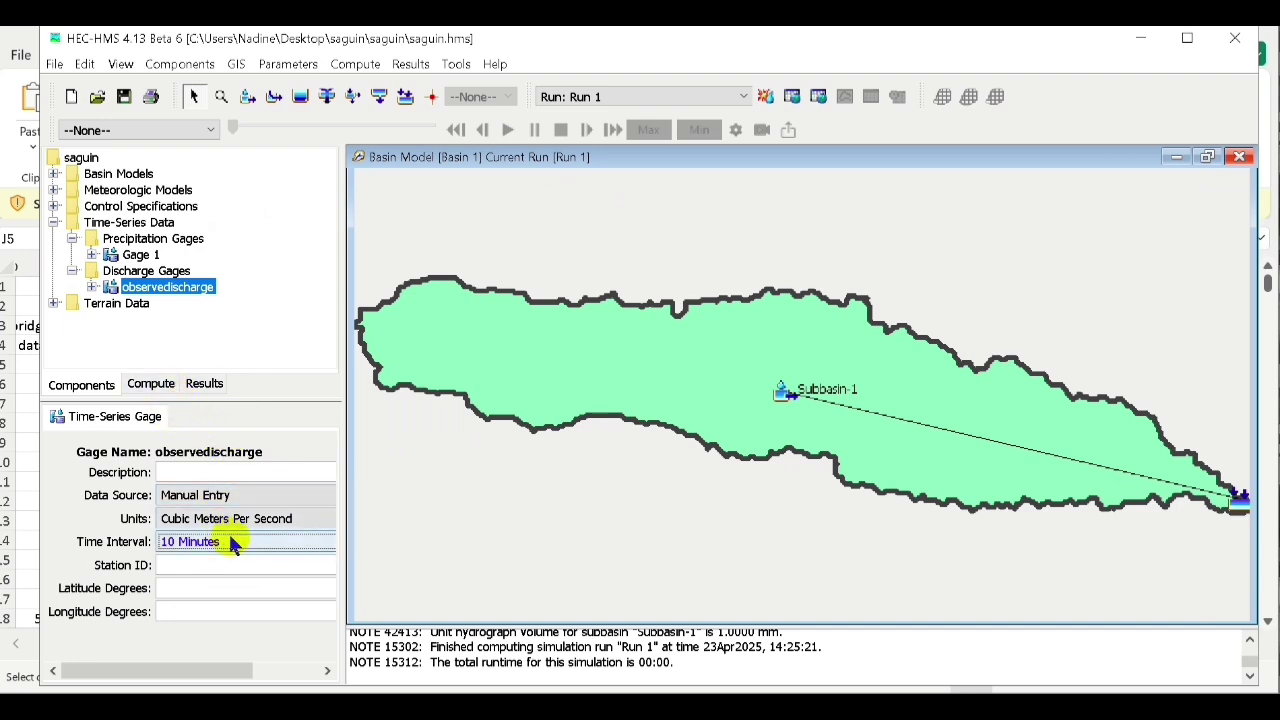
# Set the gage's time window from 22Jul2024 17:00 to 24Jul2024 18:00
pyautogui.click(92, 287)
pyautogui.click(185, 303)
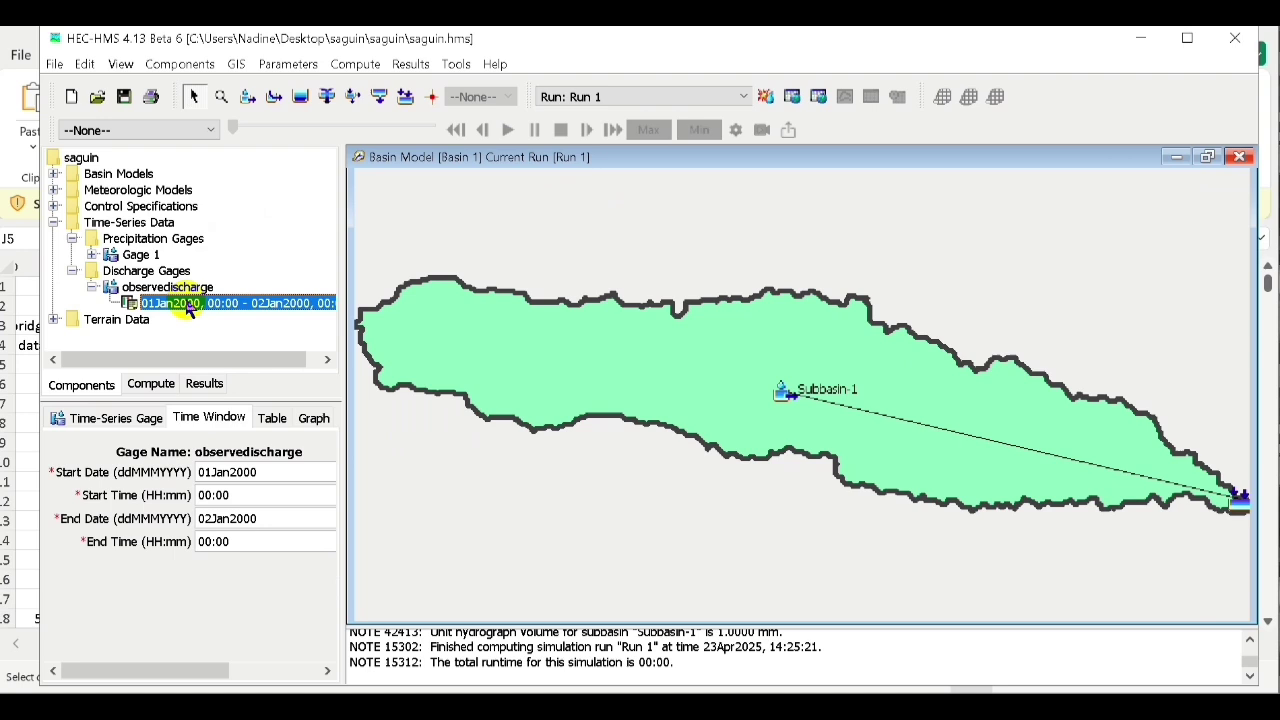
pyautogui.doubleClick(286, 471)
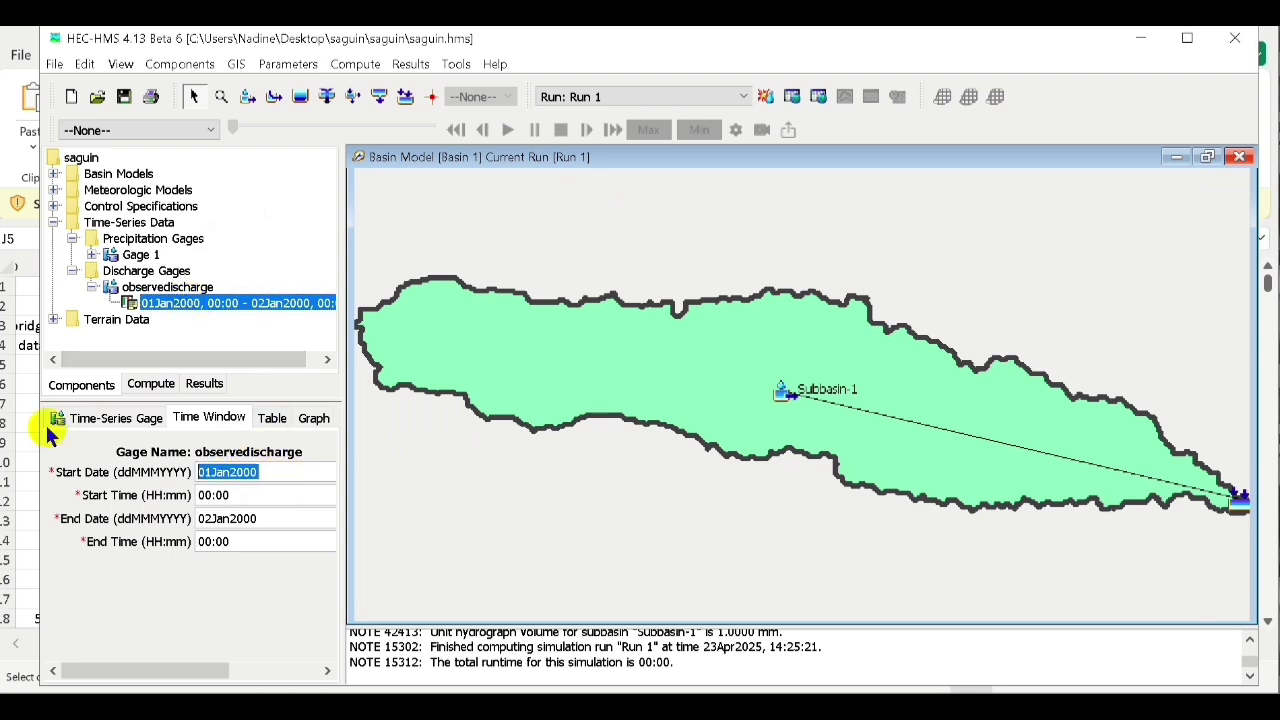
pyautogui.write('22Jul2024')
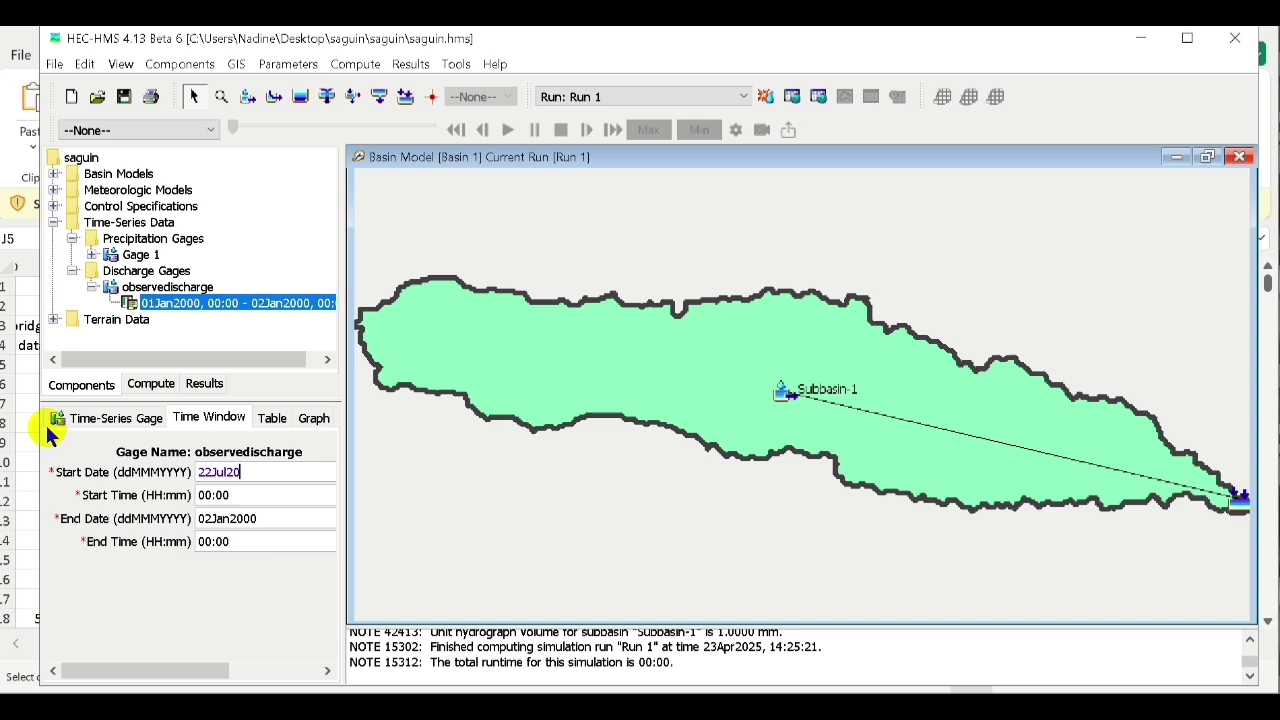
pyautogui.doubleClick(210, 495)
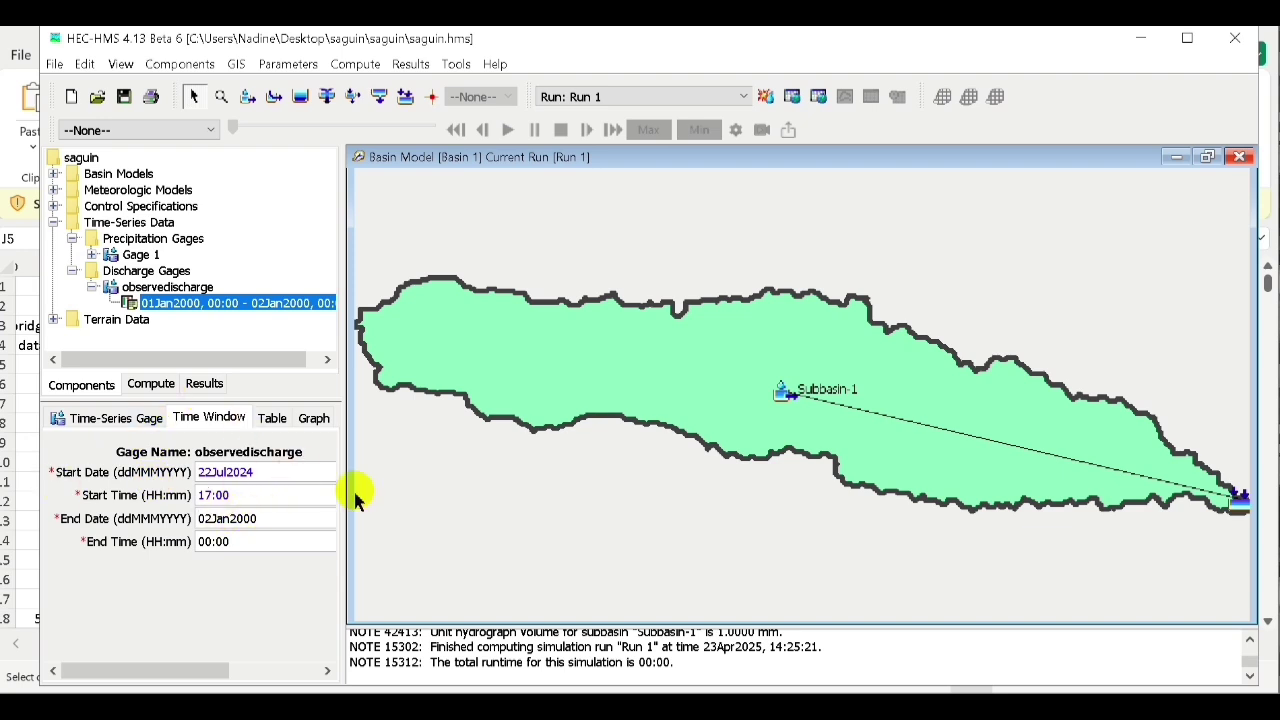
pyautogui.moveTo(268, 518); pyautogui.dragTo(33, 497)
pyautogui.write('24Jul2024')
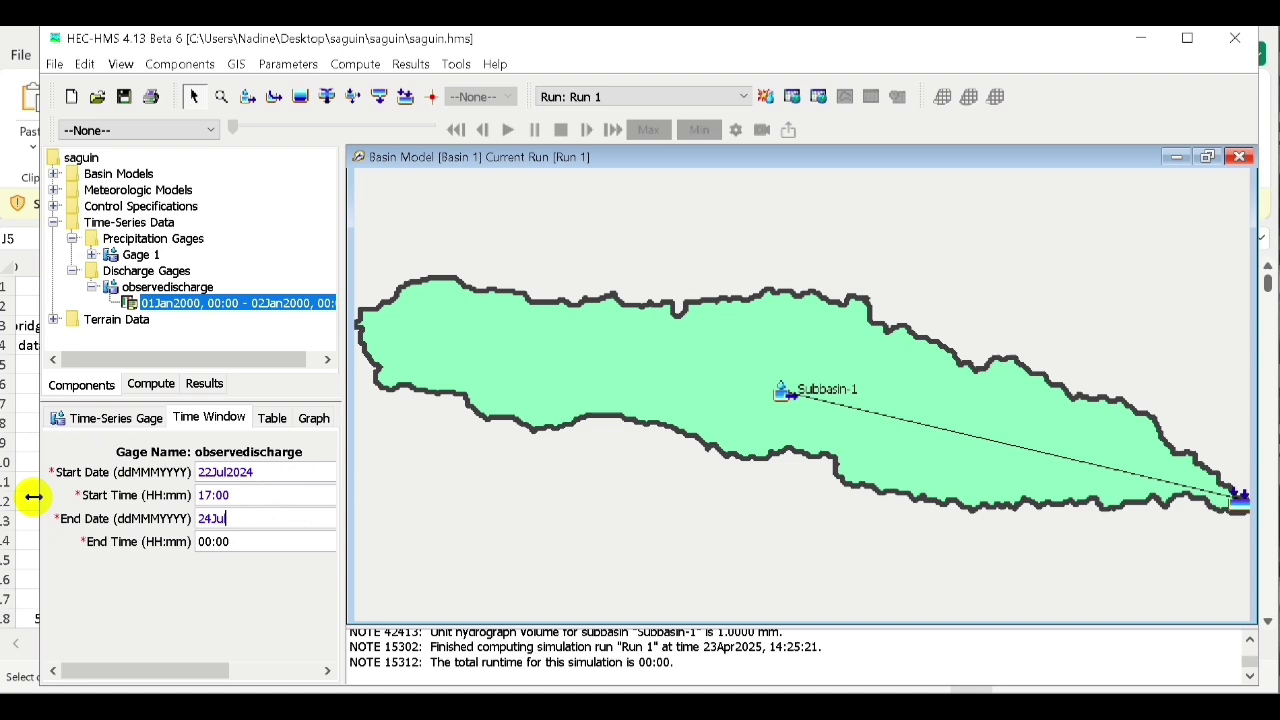
pyautogui.doubleClick(207, 541)
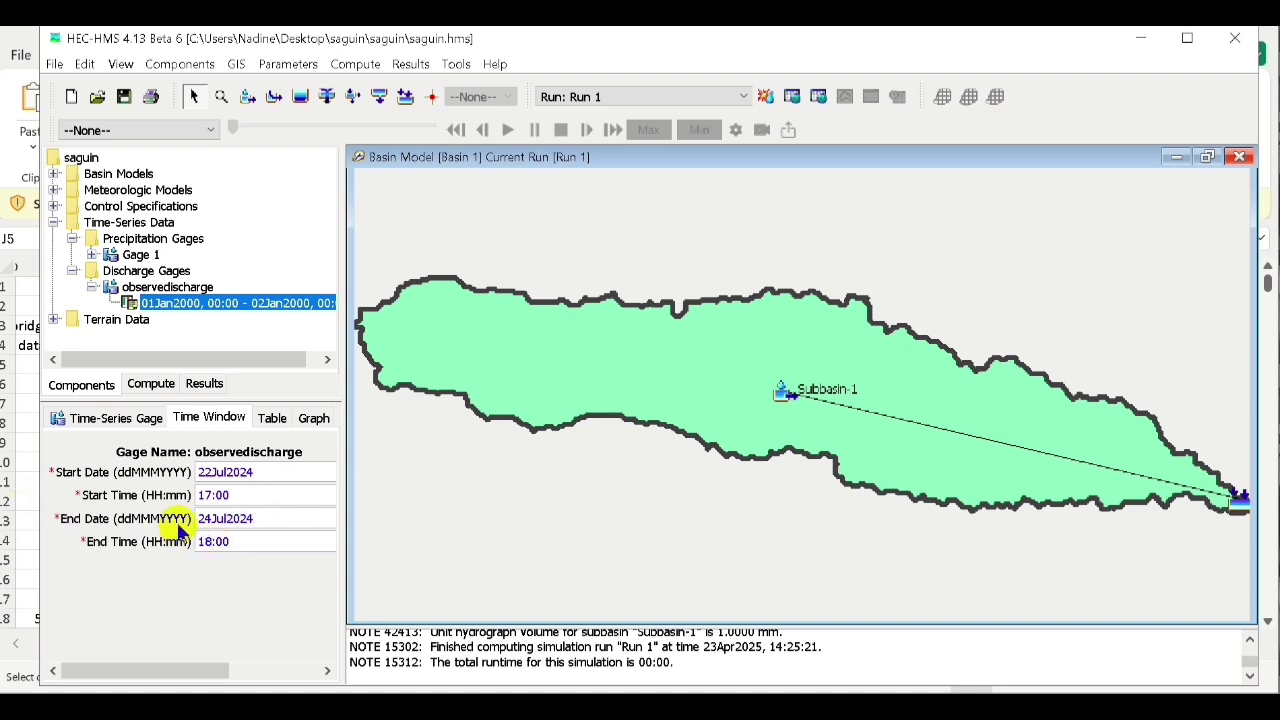
# Paste the Excel discharge column into observedischarge's table starting 22Jul2024 17:00 and view its hydrograph
pyautogui.click(271, 418)
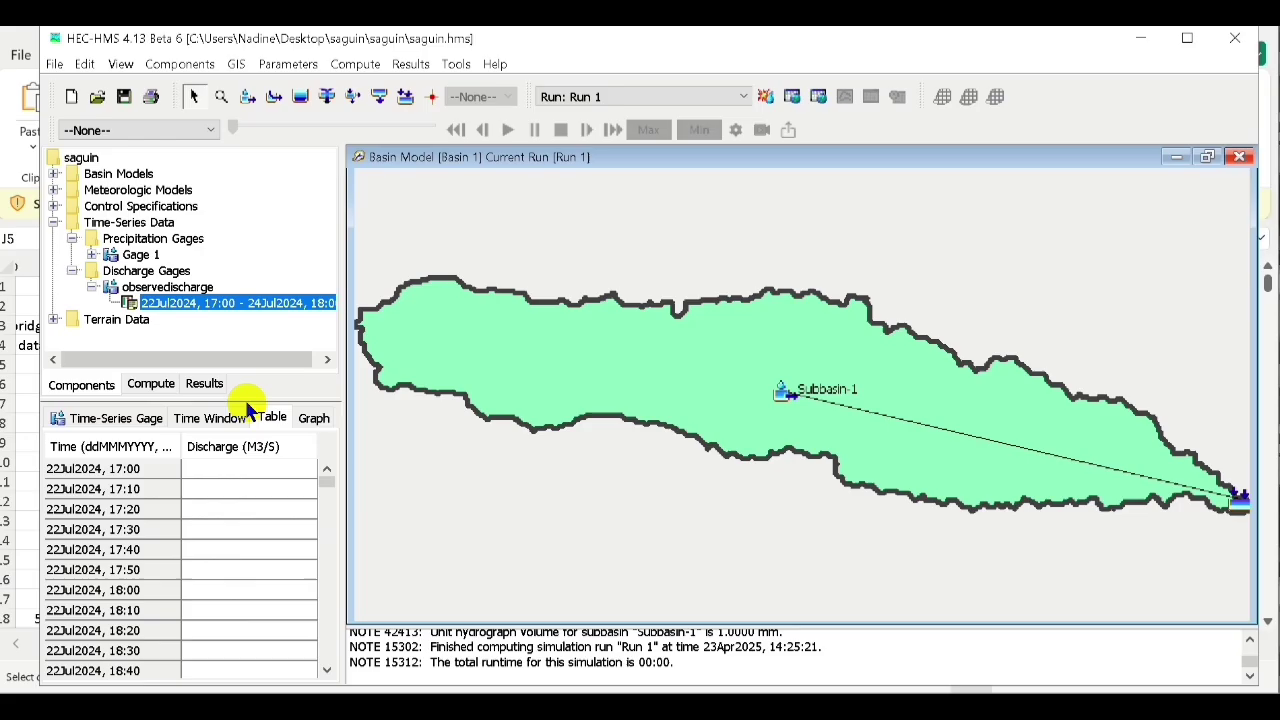
pyautogui.hotkey('alt', 'Tab')
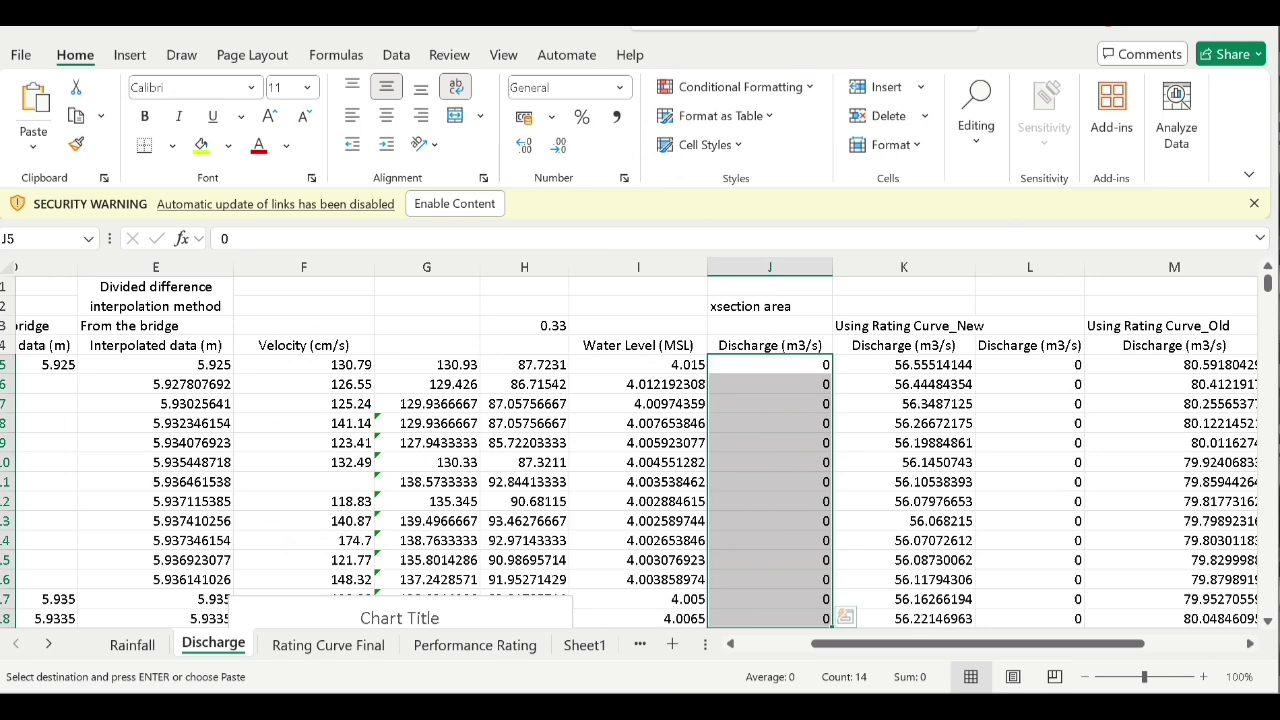
pyautogui.hotkey('alt', 'Tab')
pyautogui.click(276, 470)
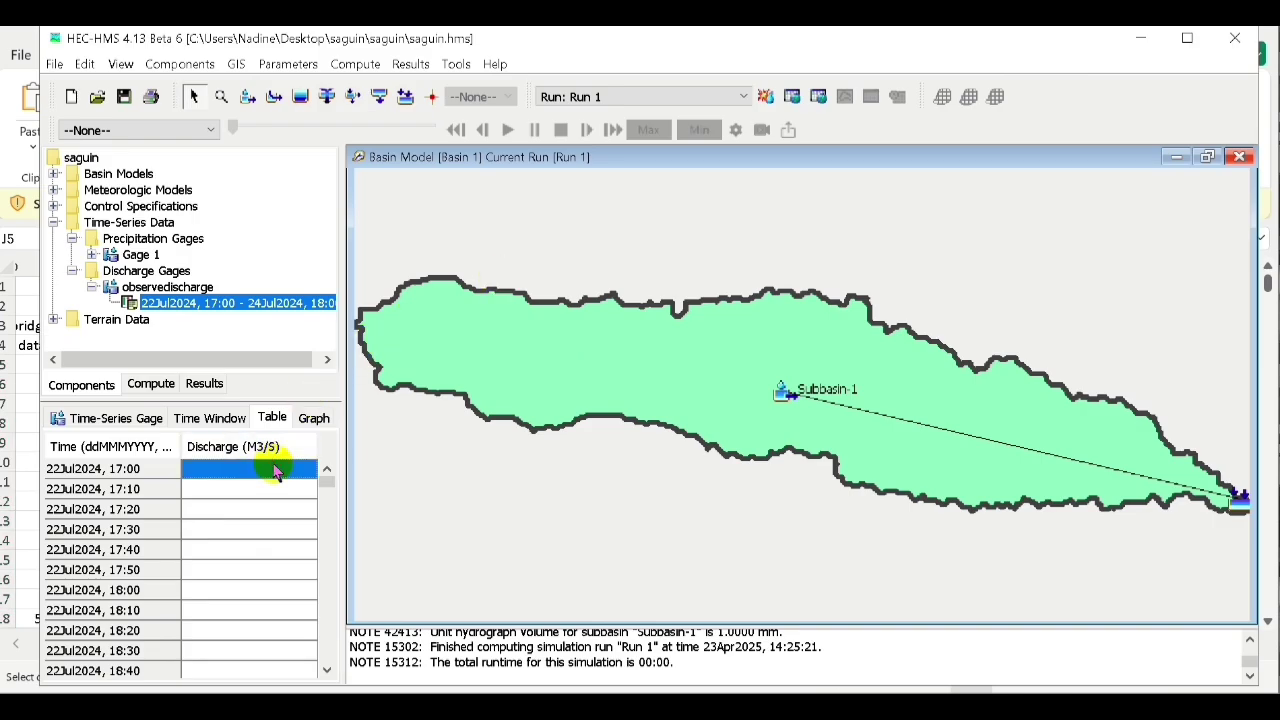
pyautogui.hotkey('ctrl', 'v')
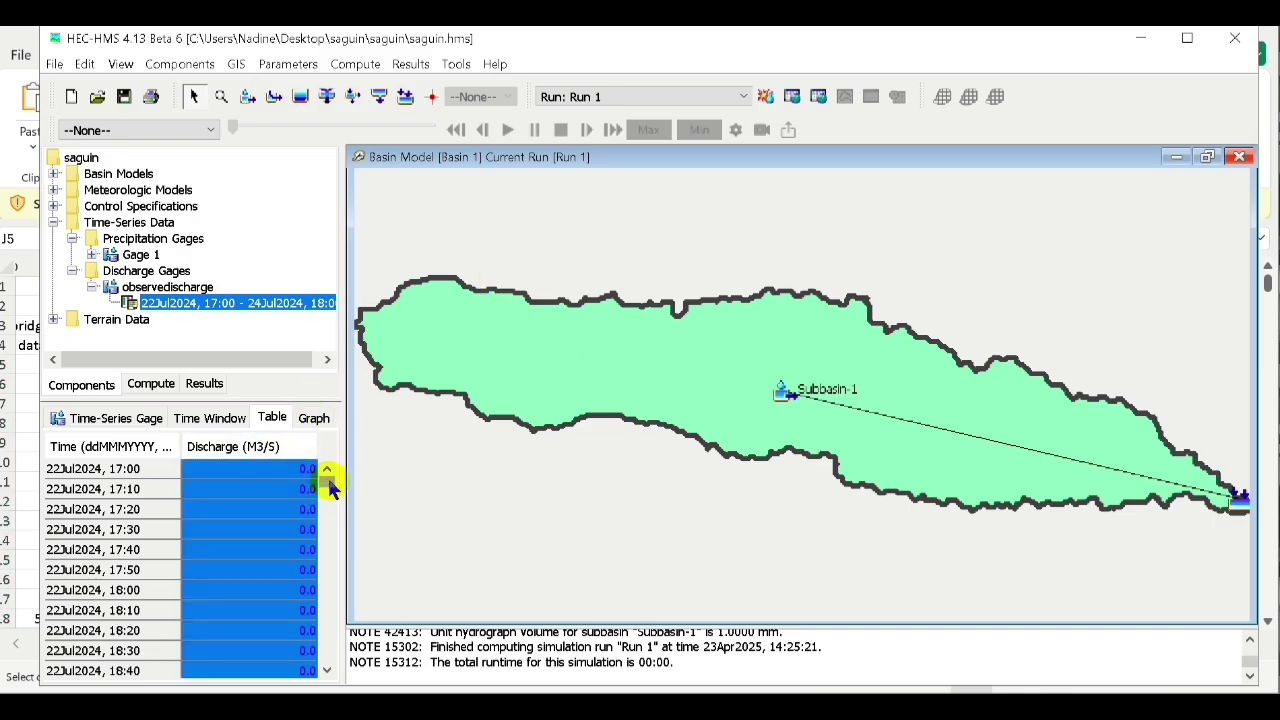
pyautogui.click(314, 417)
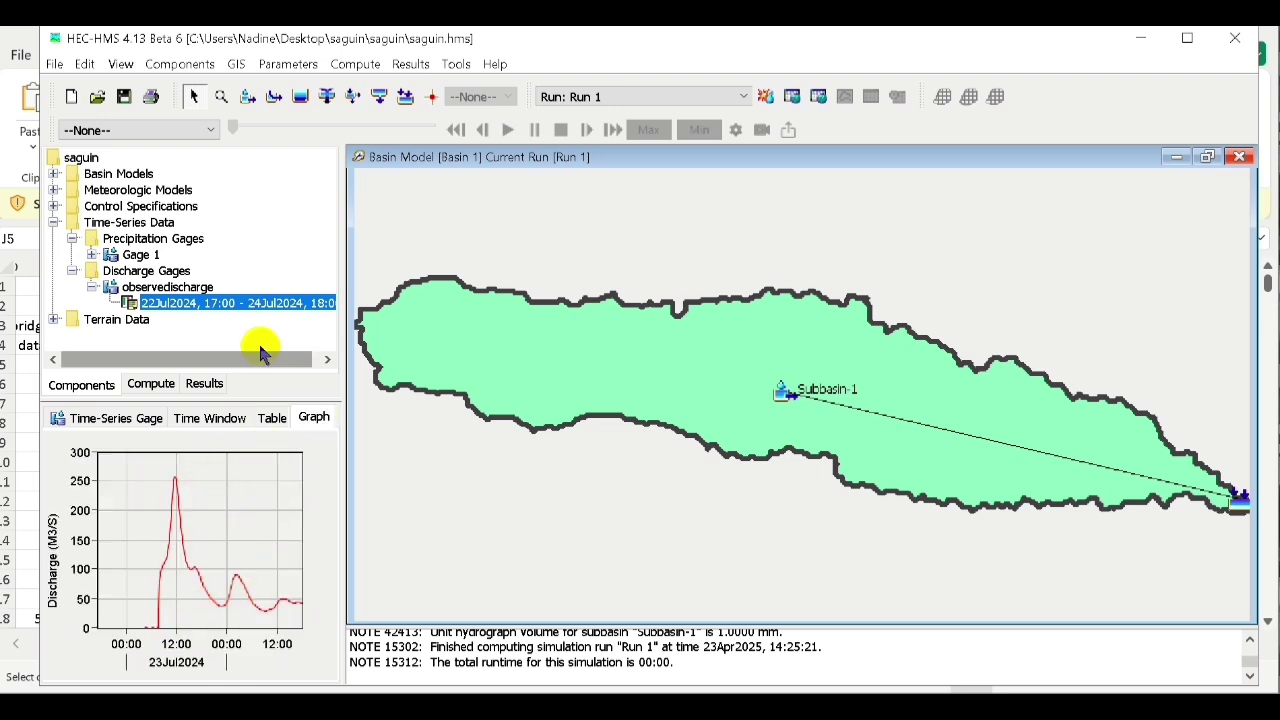
# Set Basin 1's Sink-1 Observed Flow to the observedischarge gage and save the project
pyautogui.click(54, 222)
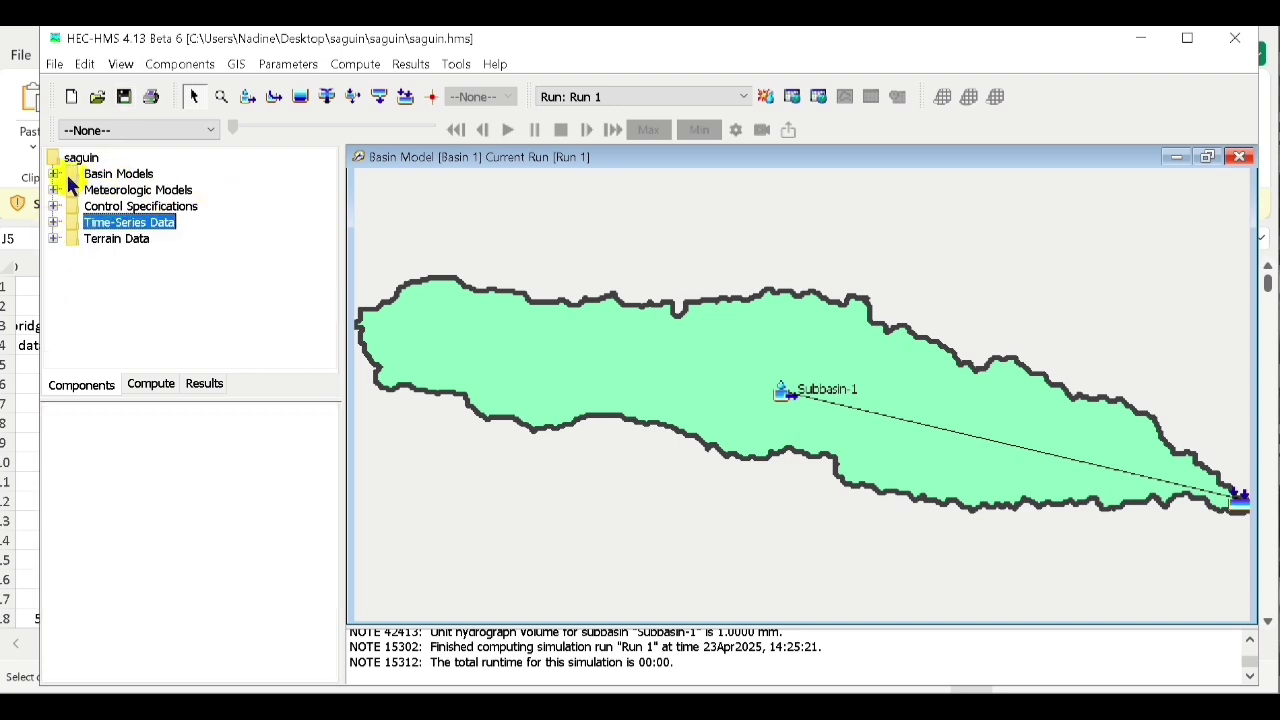
pyautogui.click(54, 174)
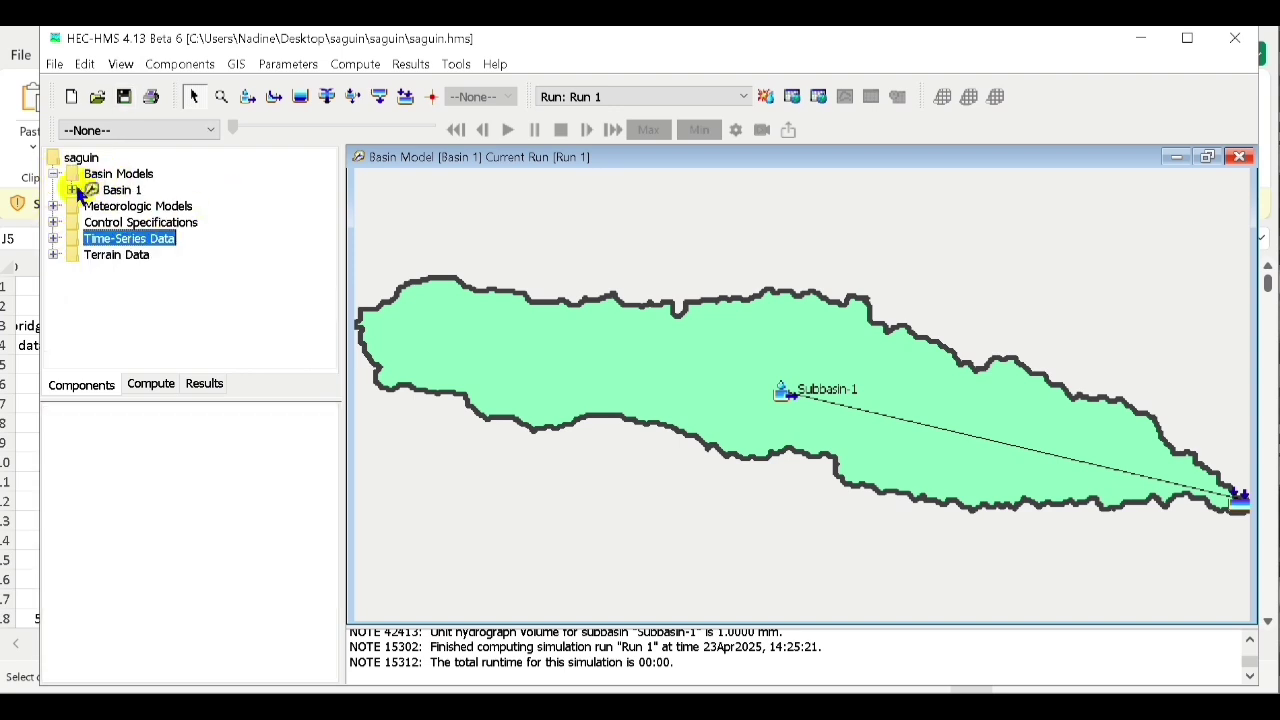
pyautogui.click(72, 190)
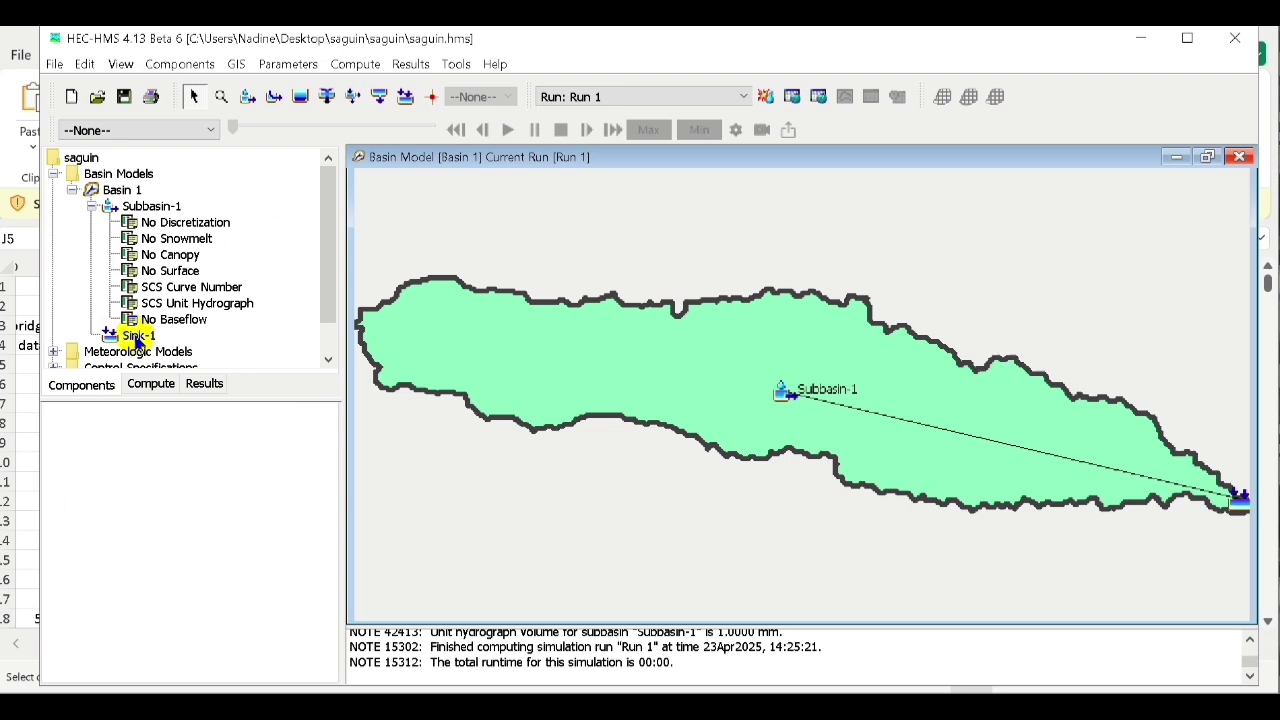
pyautogui.click(132, 335)
pyautogui.moveTo(335, 236); pyautogui.dragTo(331, 297)
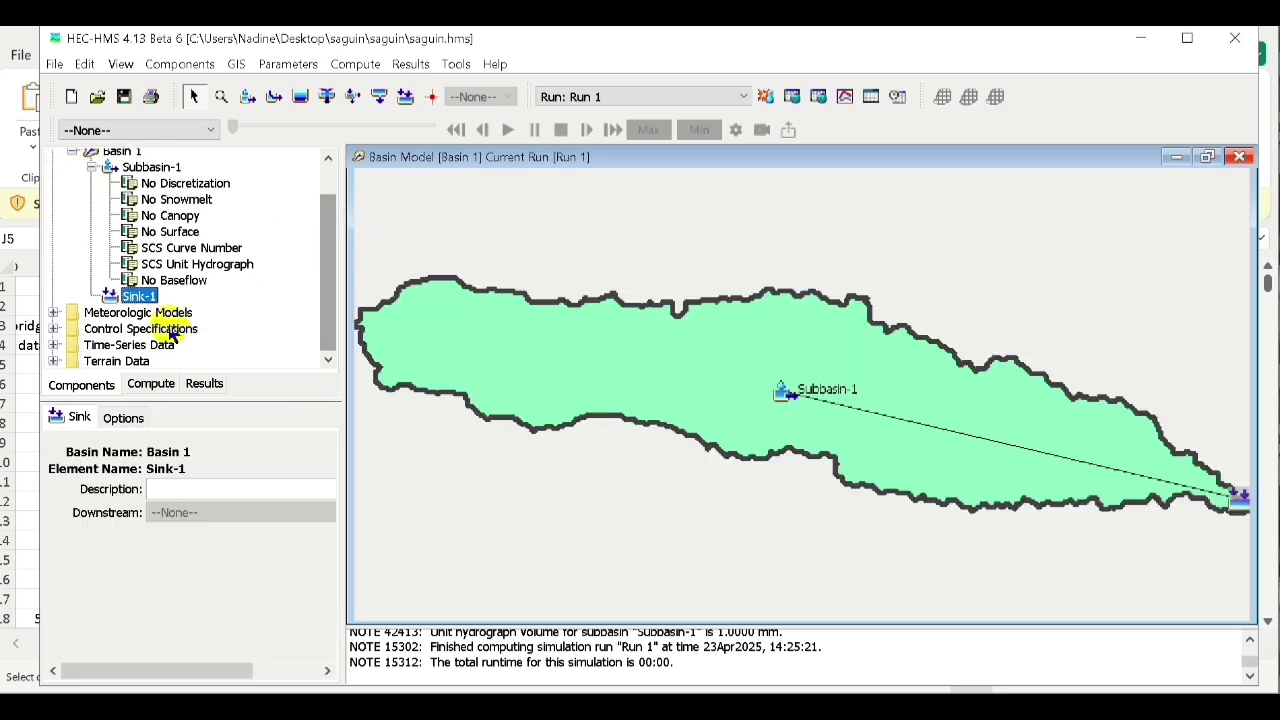
pyautogui.click(122, 419)
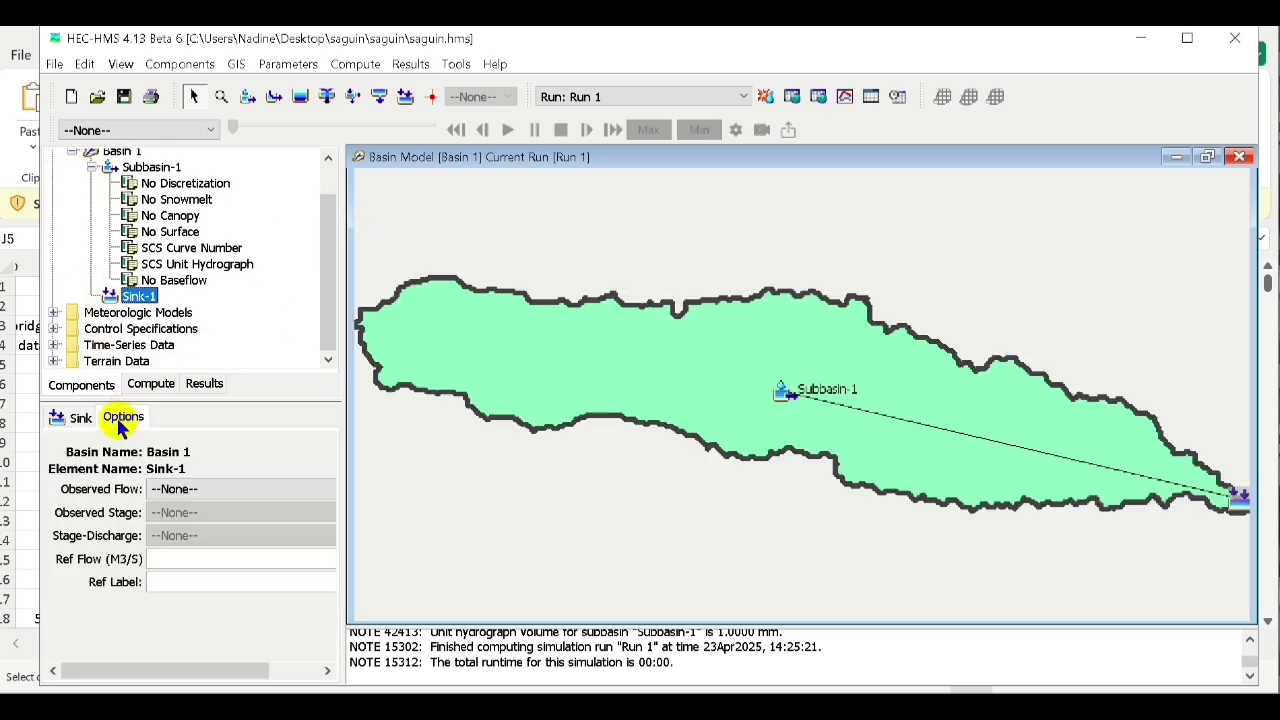
pyautogui.click(240, 490)
pyautogui.click(175, 524)
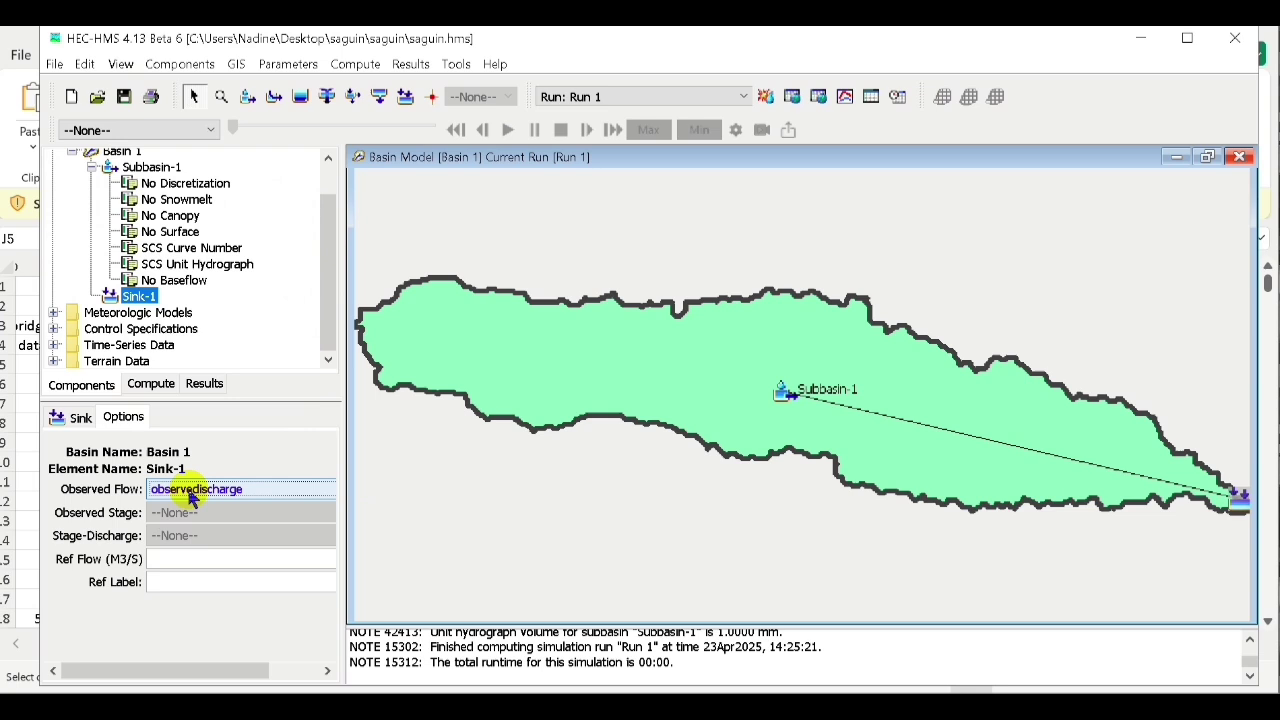
pyautogui.click(124, 97)
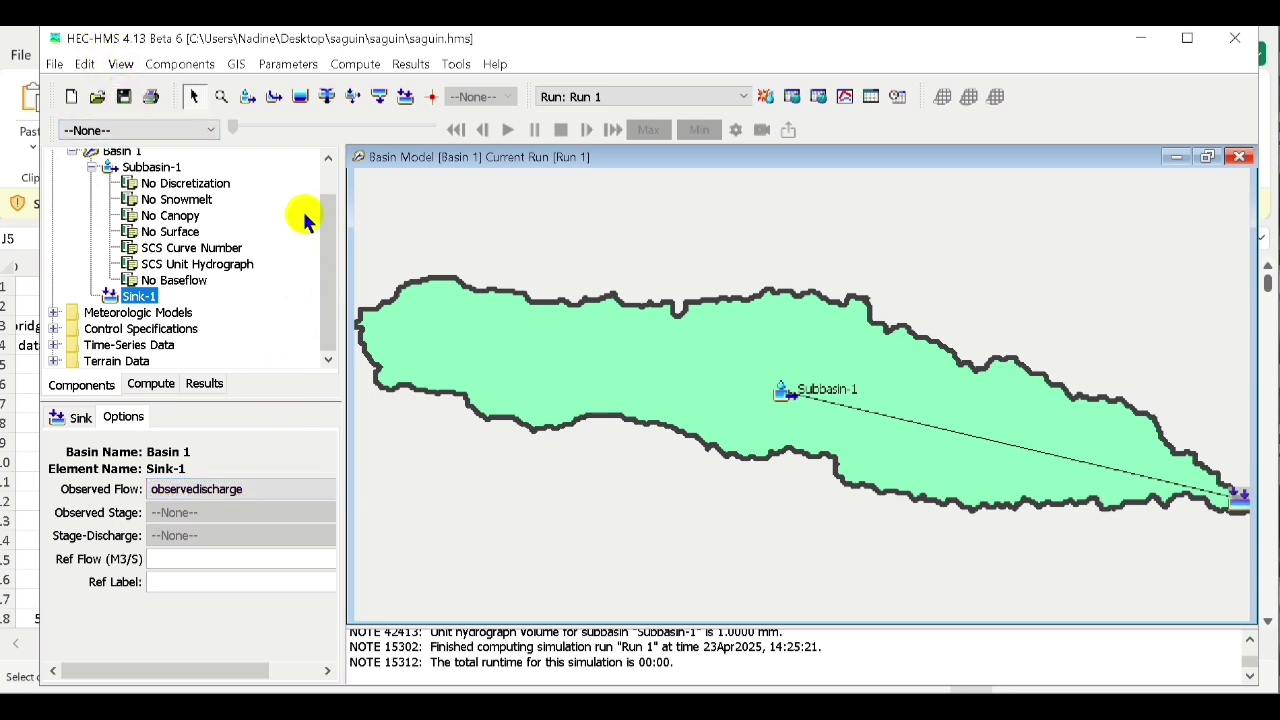
pyautogui.moveTo(323, 257); pyautogui.dragTo(333, 205)
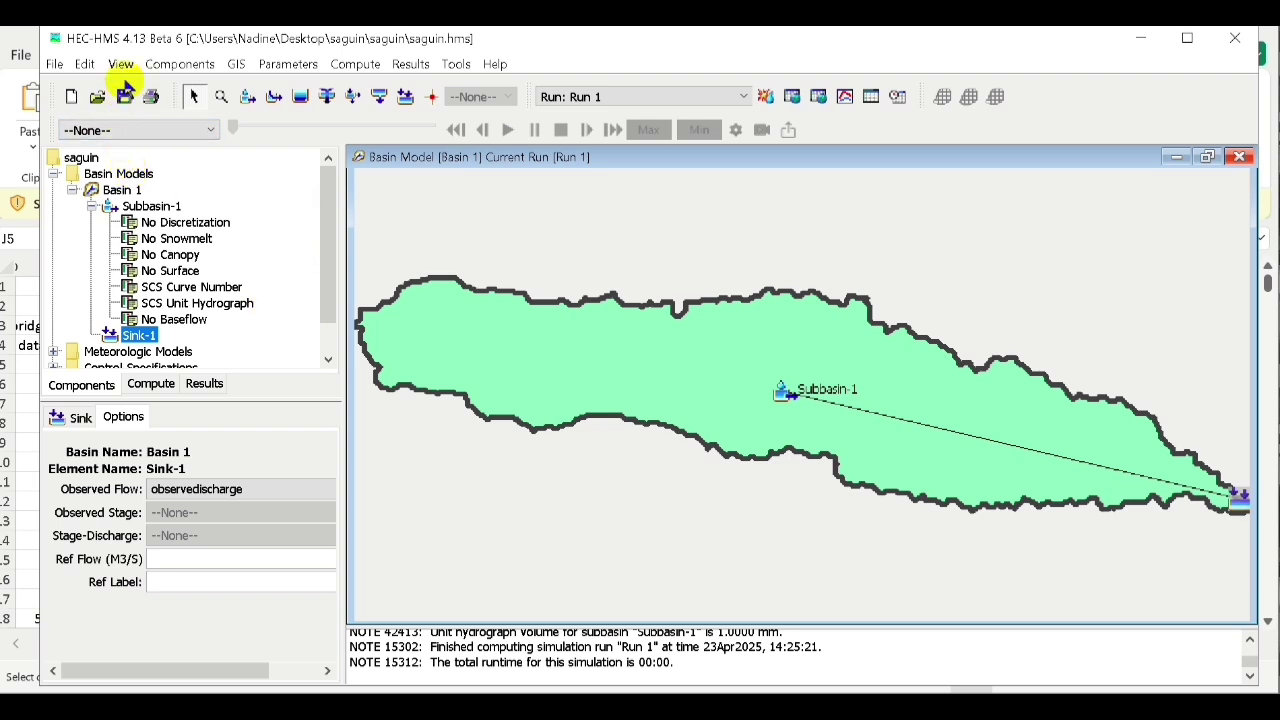
# Create optimization trial 'Optimization 1' using Basin 1 and Met 1
pyautogui.click(355, 66)
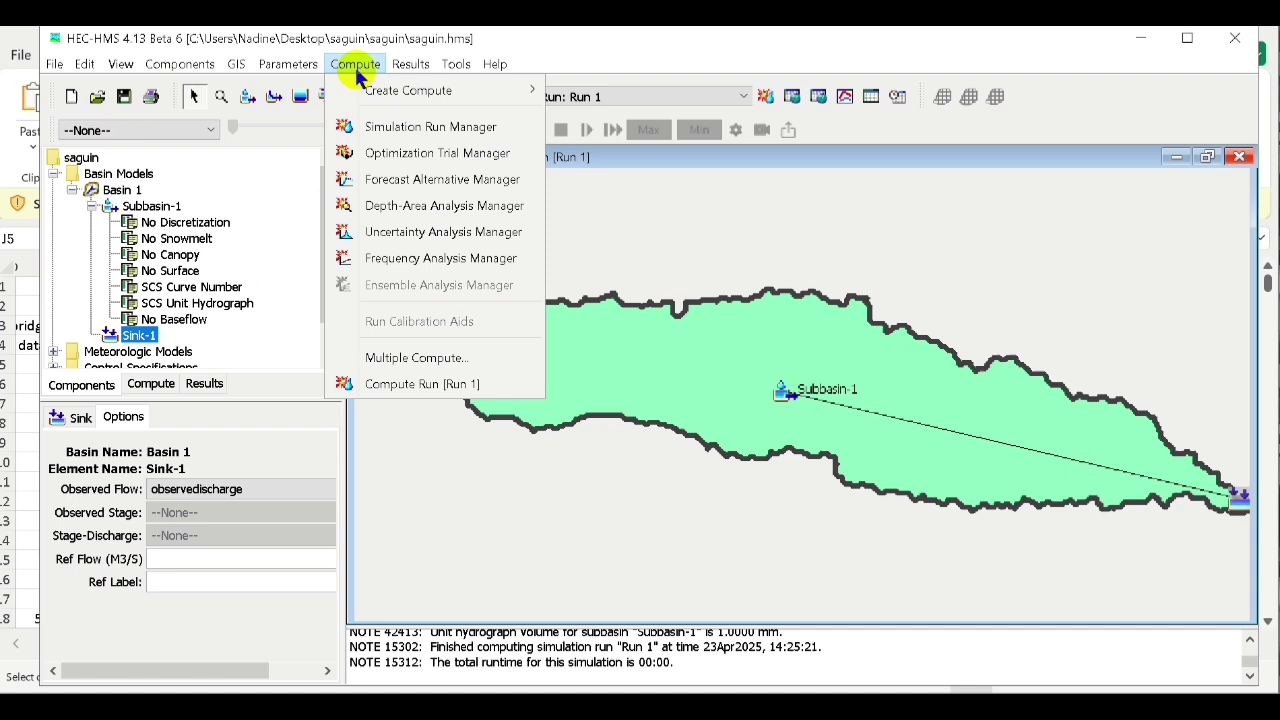
pyautogui.click(405, 152)
pyautogui.click(515, 248)
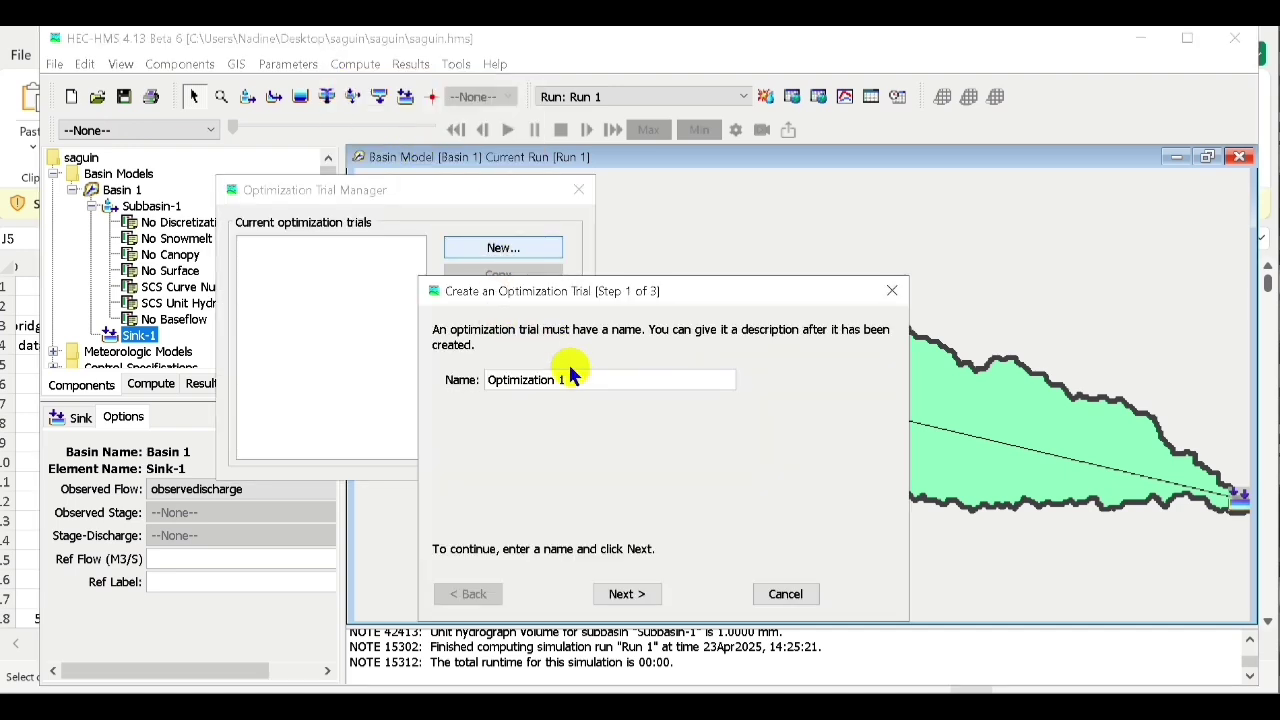
pyautogui.click(637, 595)
pyautogui.click(637, 595)
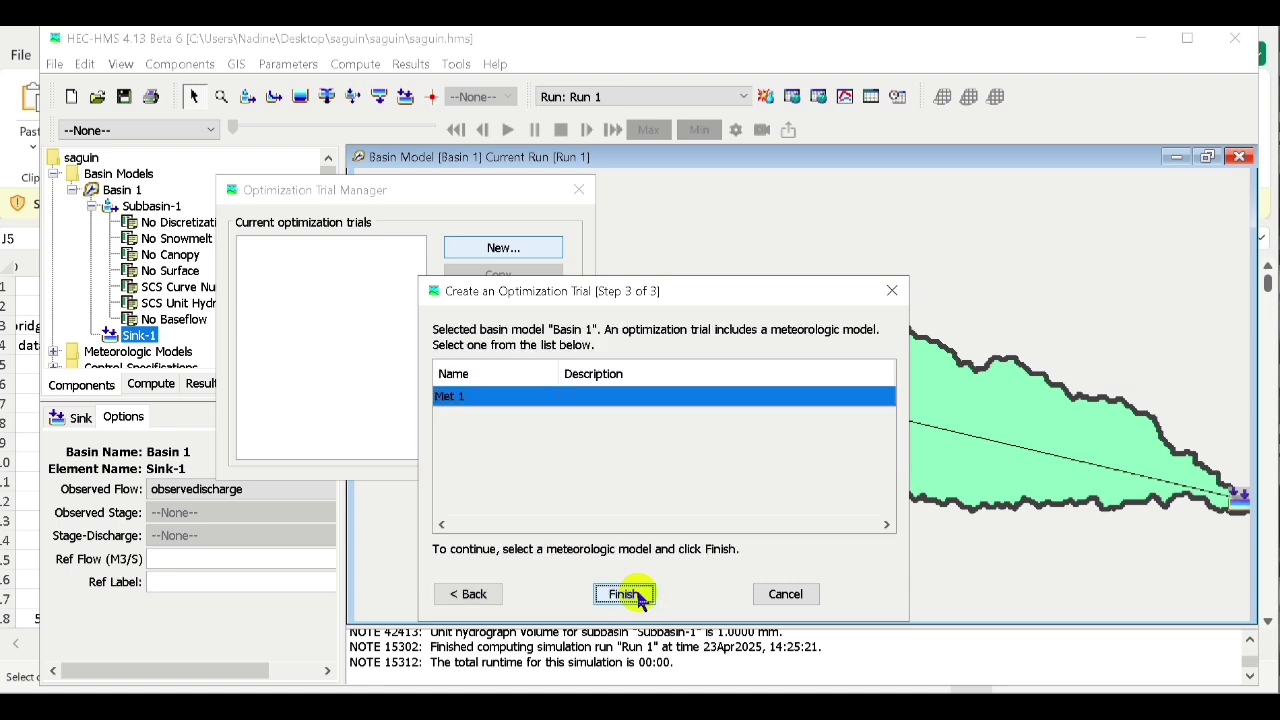
pyautogui.click(638, 595)
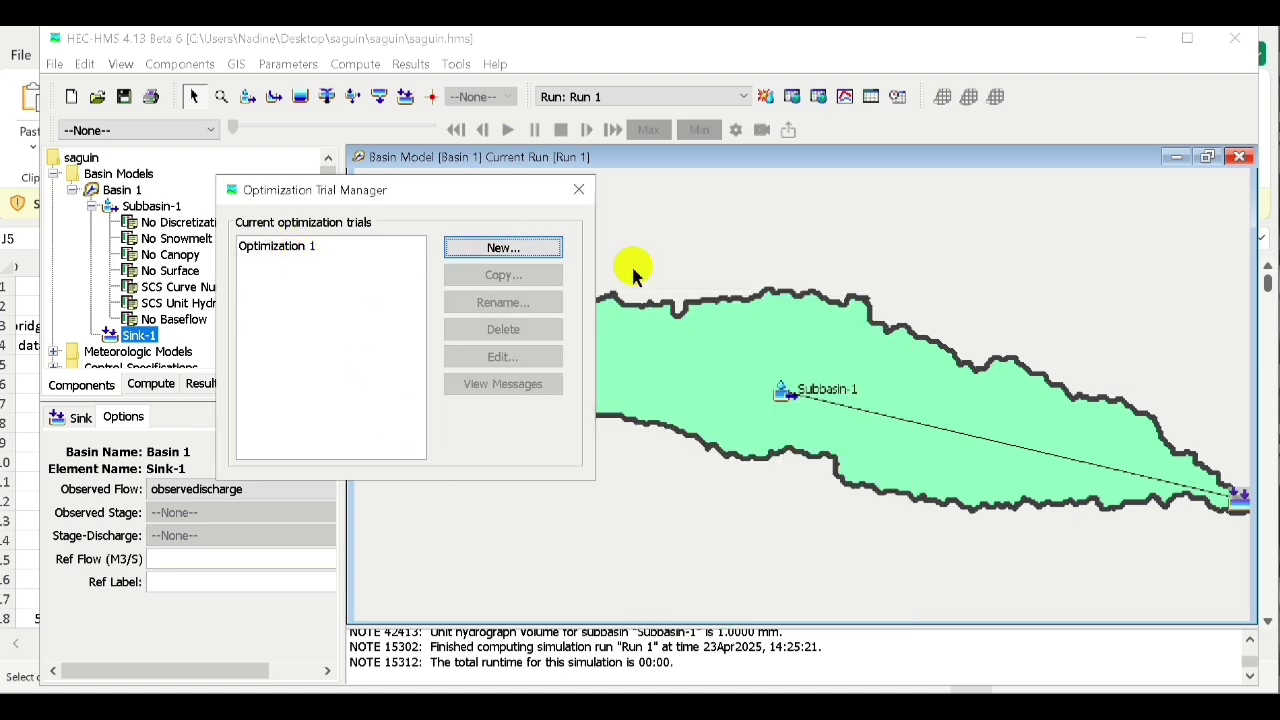
pyautogui.click(579, 189)
pyautogui.click(55, 173)
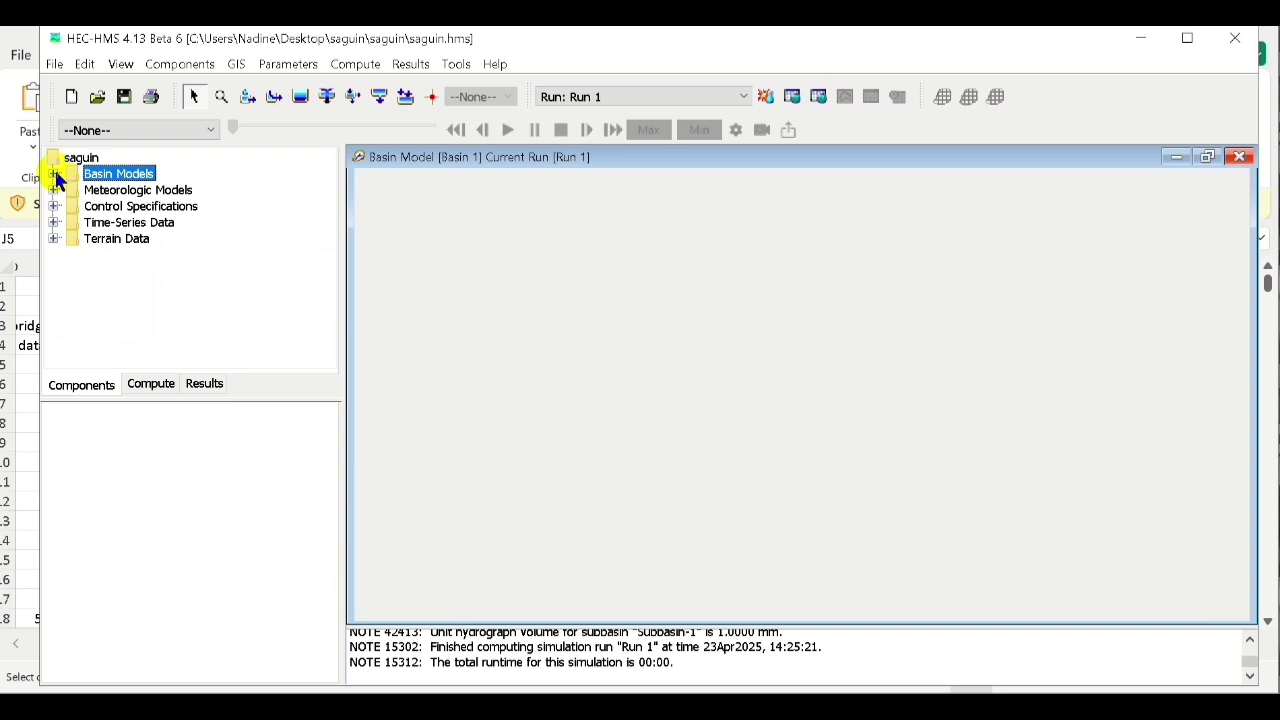
pyautogui.click(152, 386)
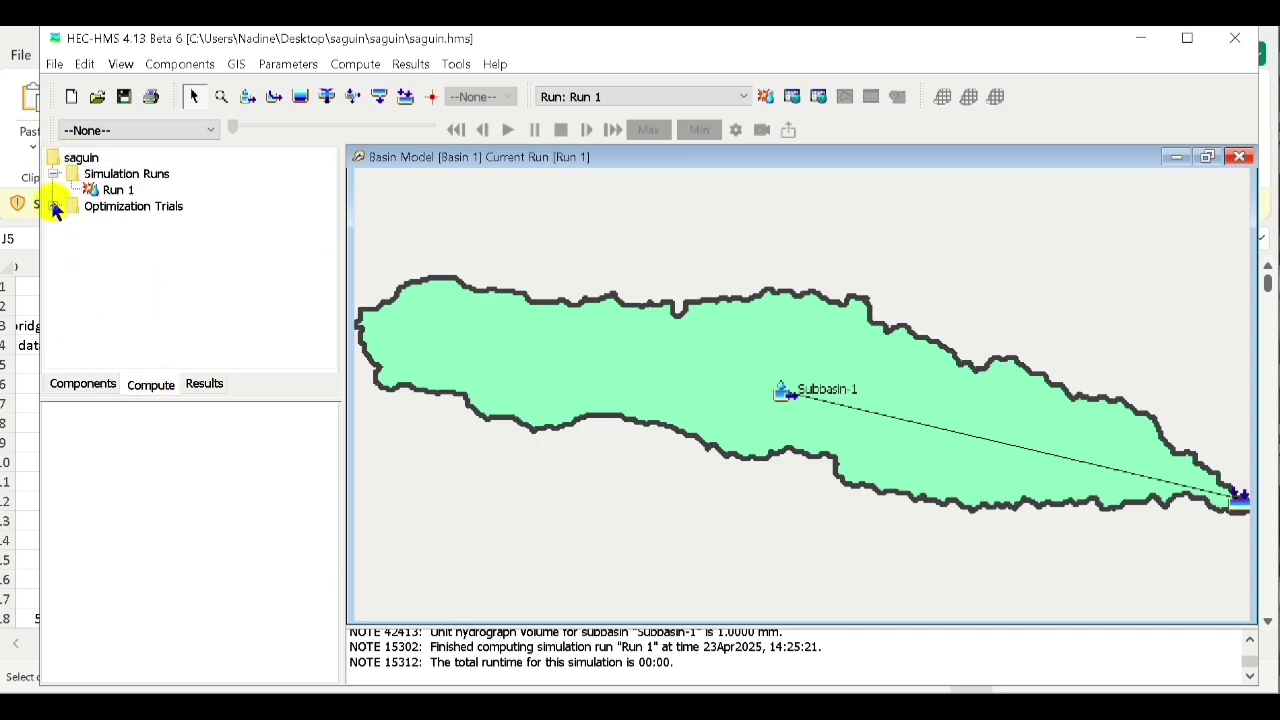
# Set Optimization 1's start date and time to 22Jul2024 17:00
pyautogui.click(53, 206)
pyautogui.click(135, 224)
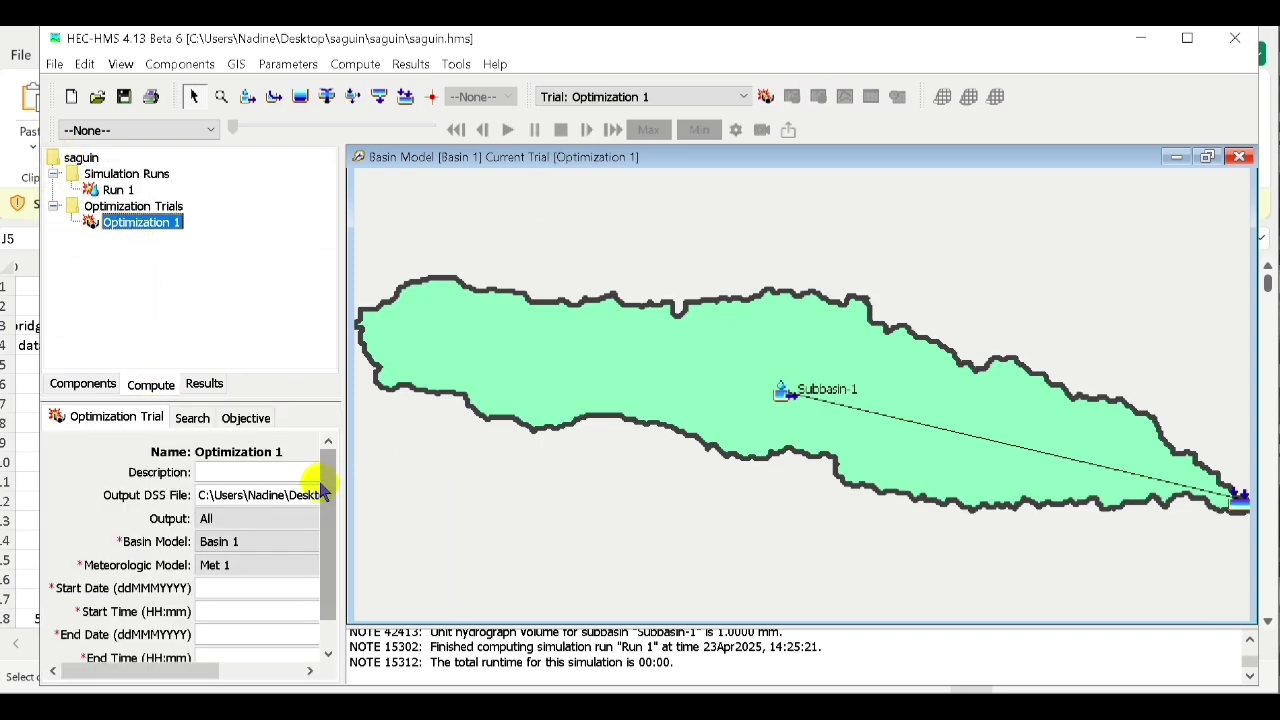
pyautogui.moveTo(329, 520); pyautogui.dragTo(333, 578)
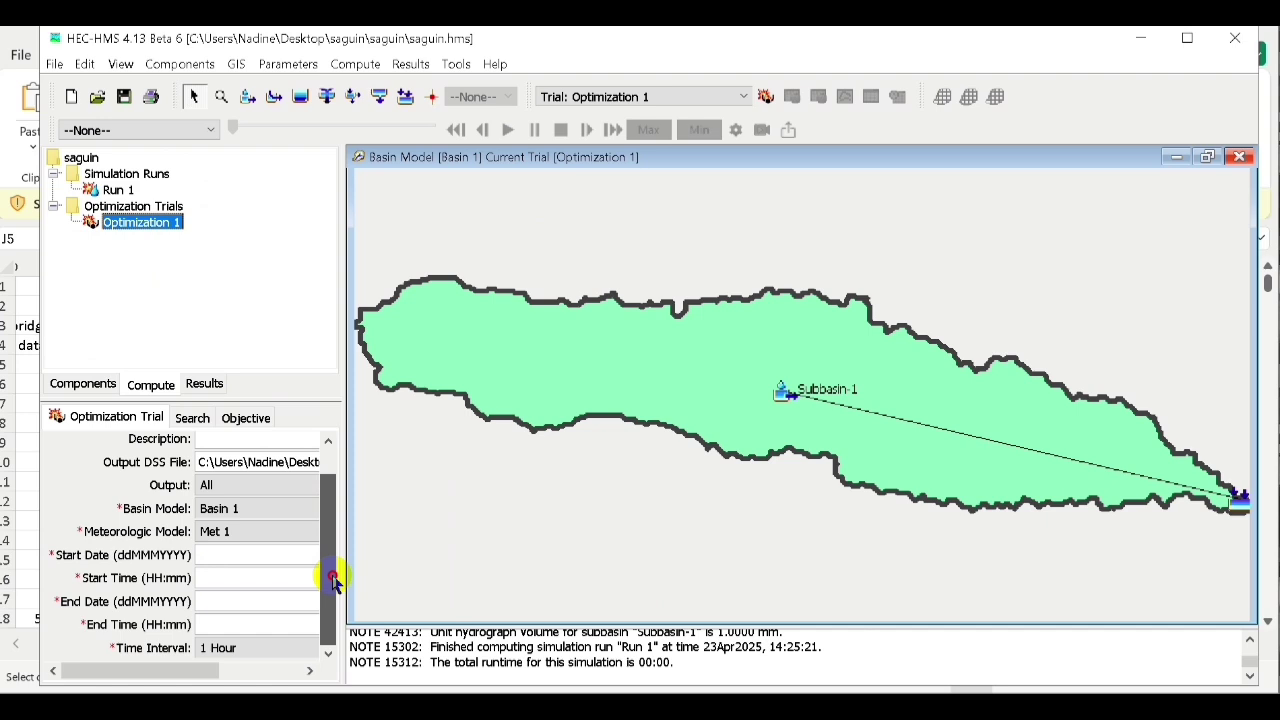
pyautogui.click(247, 555)
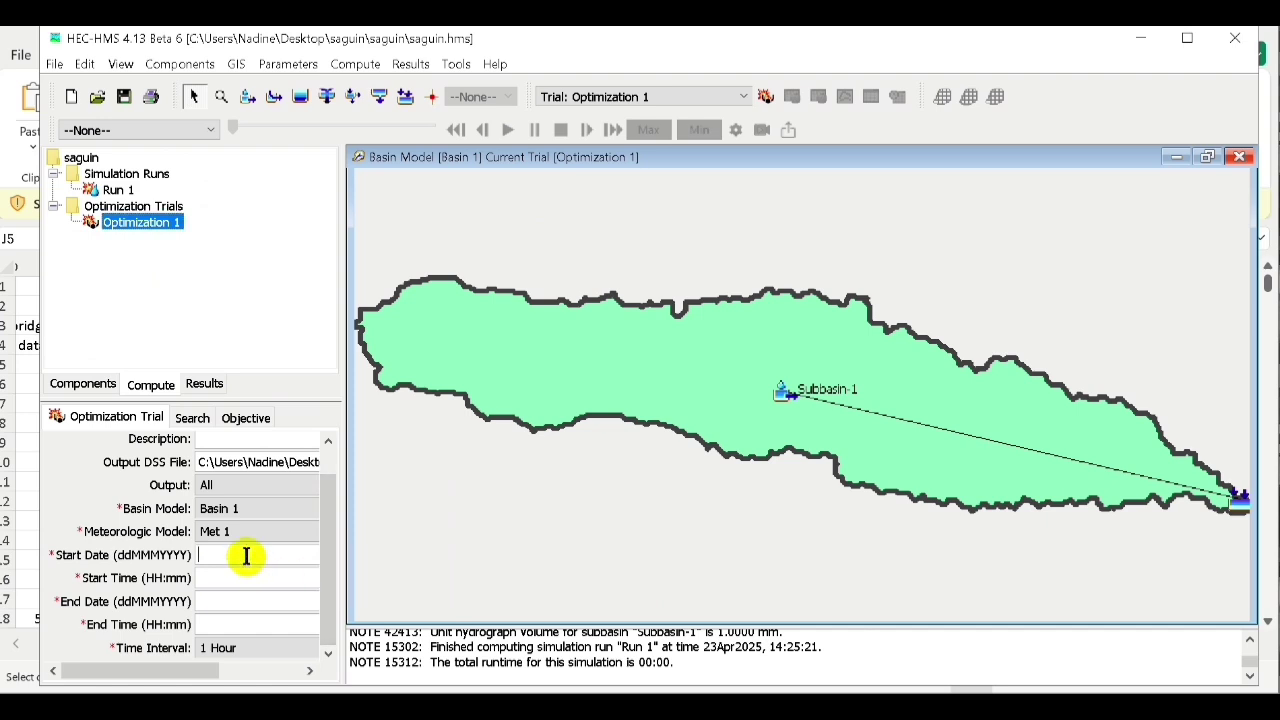
pyautogui.write('22Jul2024')
pyautogui.click(211, 580)
pyautogui.write('17:00')
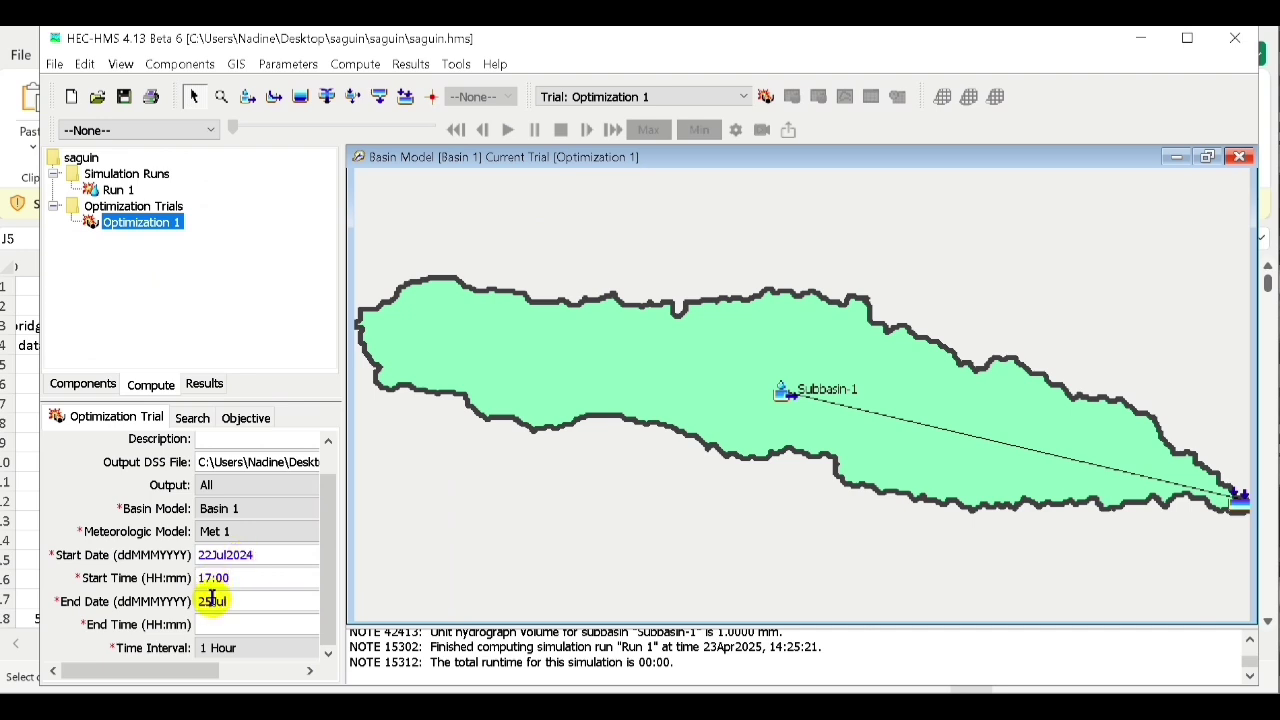
# Set the end to 25Jul2024 24:00 and the time interval to 10 Minutes
pyautogui.press('BackSpace')
pyautogui.write('4')
pyautogui.click(212, 620)
pyautogui.write('24:00')
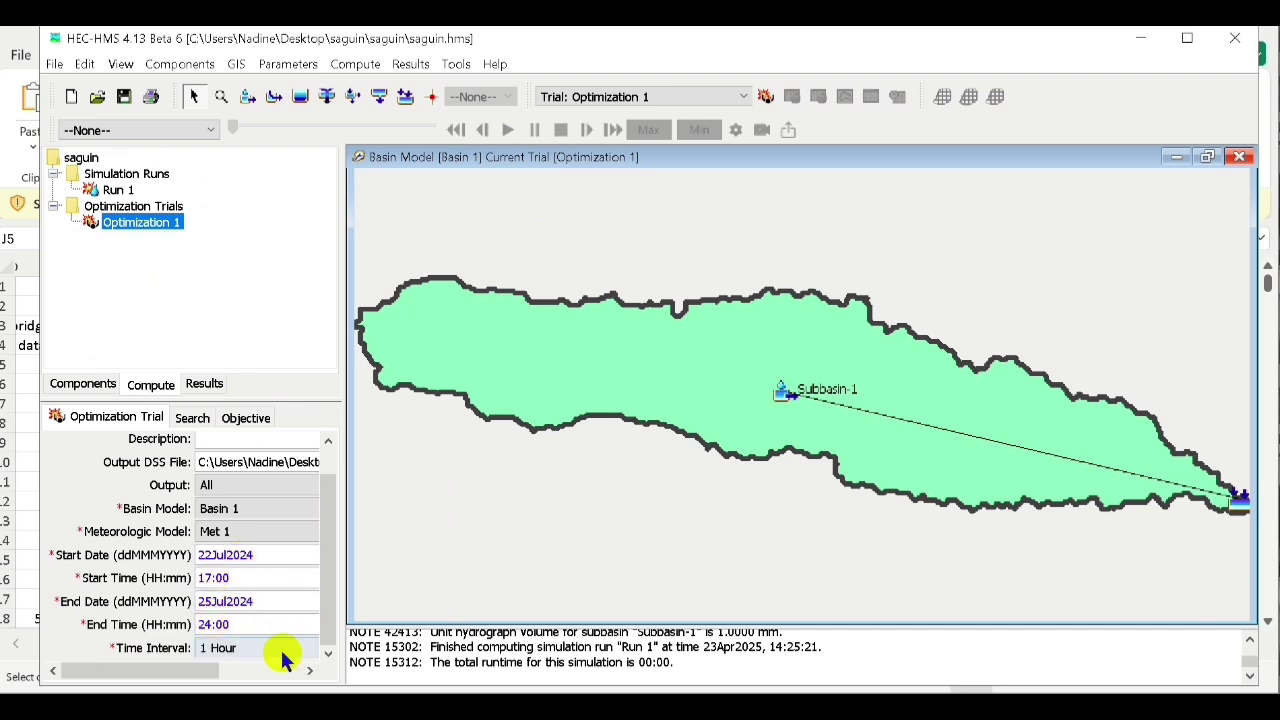
pyautogui.click(286, 650)
pyautogui.click(420, 566)
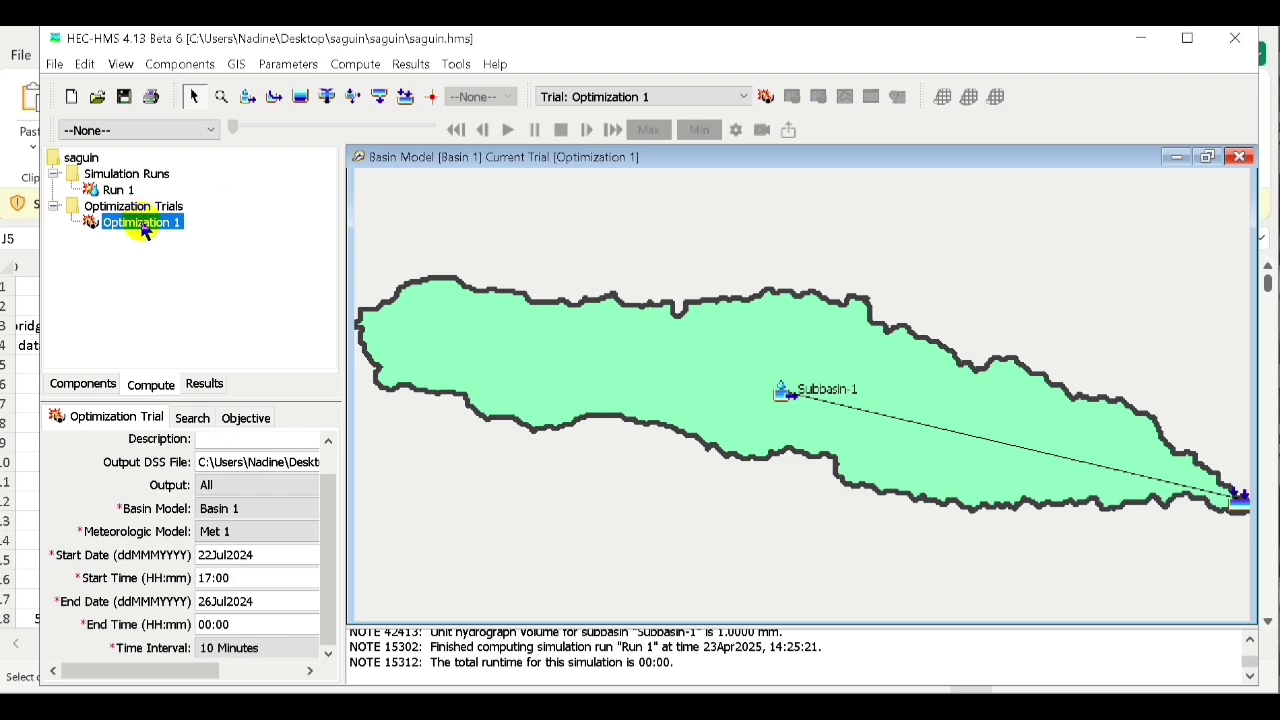
# Add Parameter 1 to Optimization 1: Subbasin-1 SCS Curve Number, left unlocked
pyautogui.rightClick(145, 231)
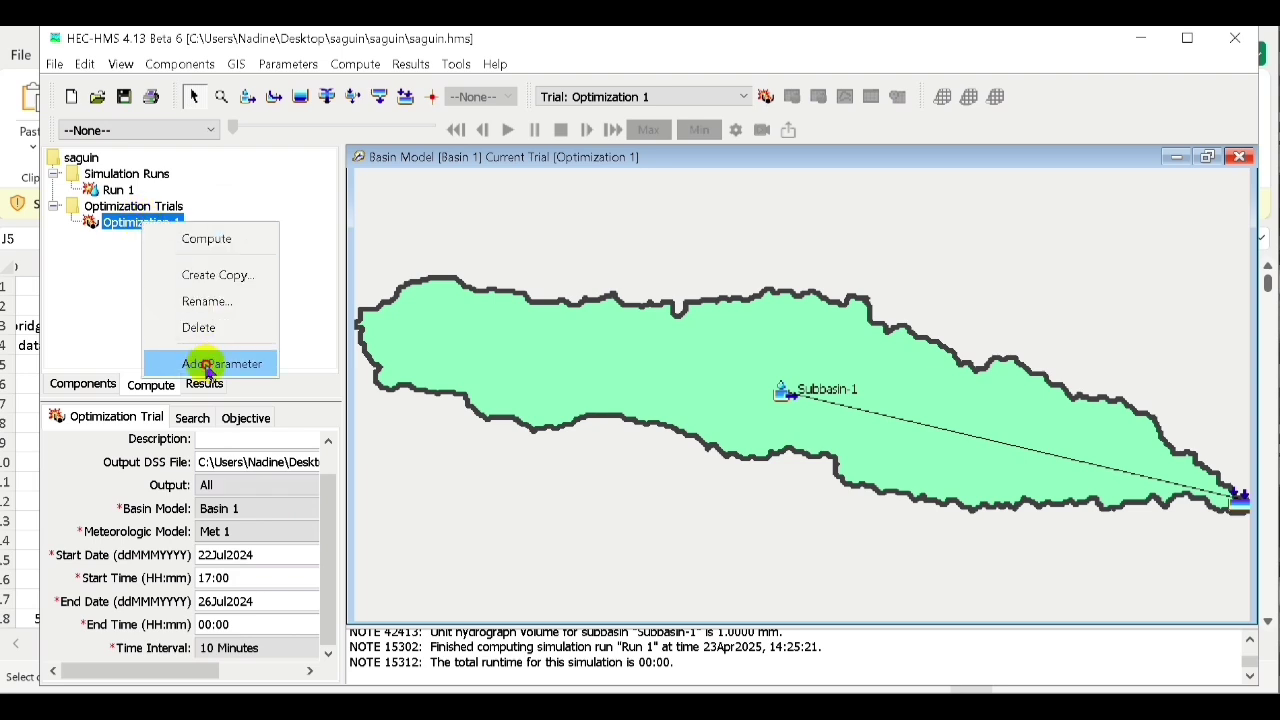
pyautogui.click(208, 364)
pyautogui.click(147, 242)
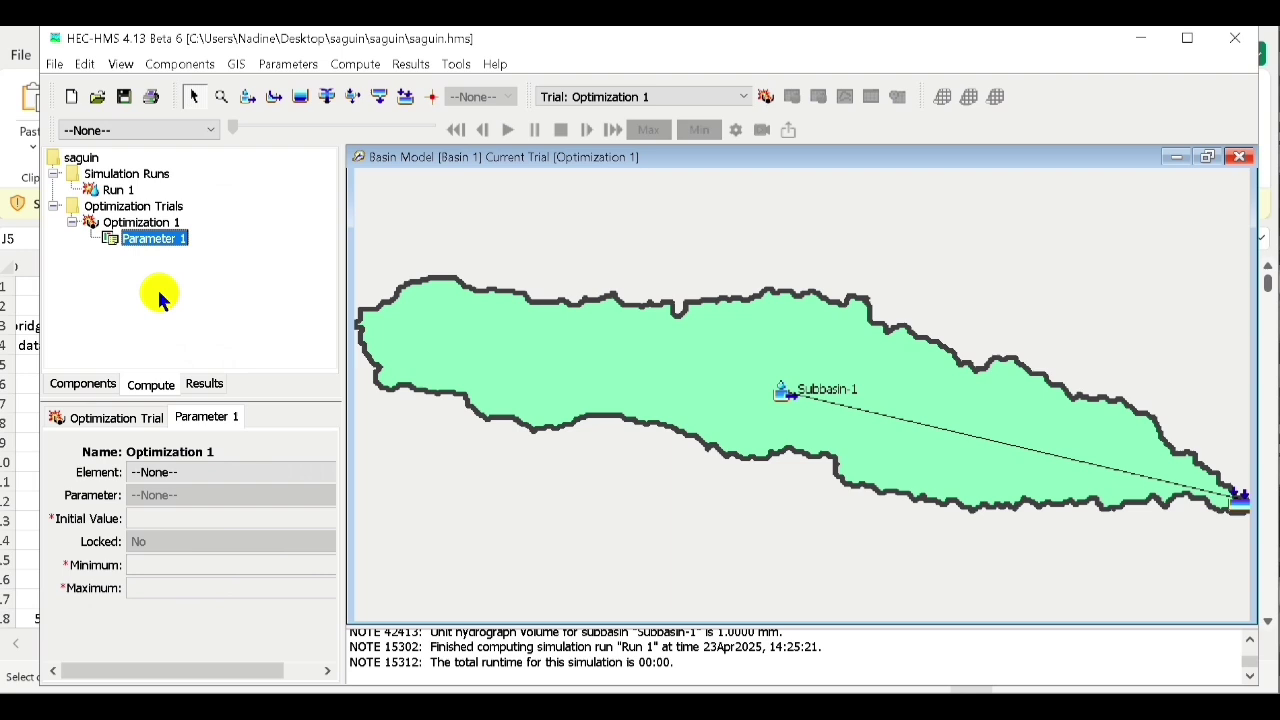
pyautogui.click(203, 474)
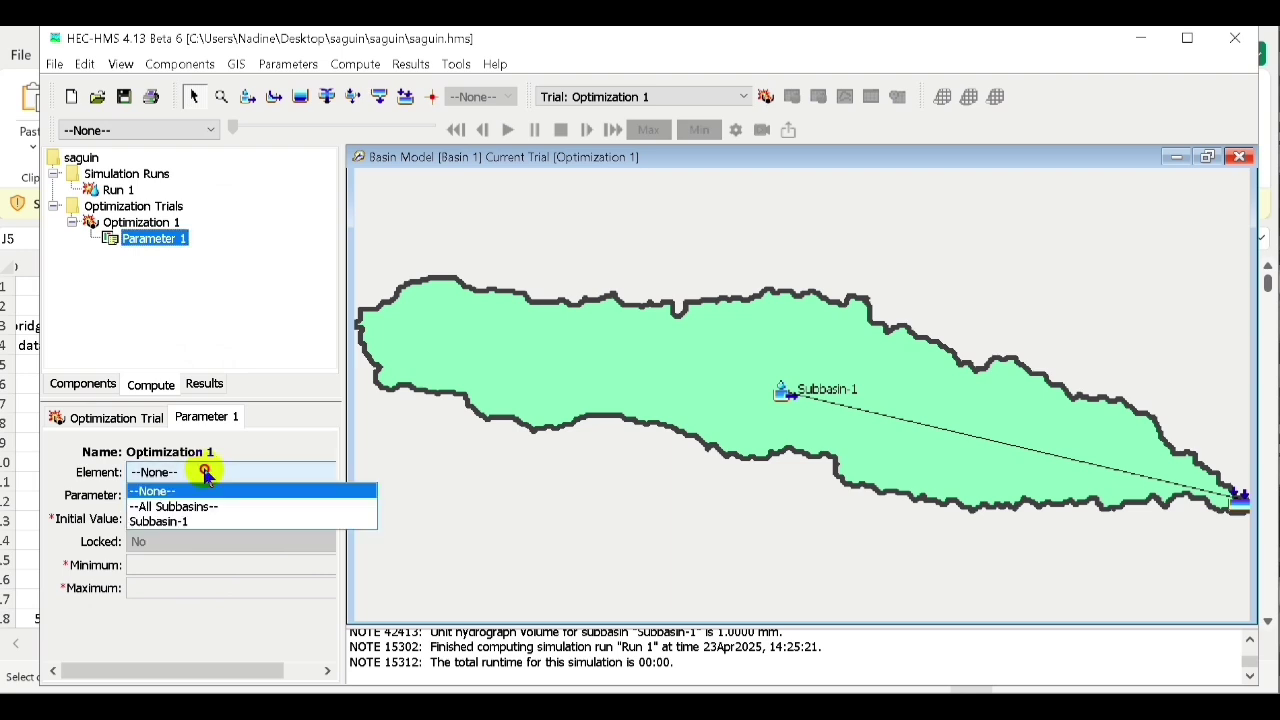
pyautogui.click(180, 521)
pyautogui.click(190, 500)
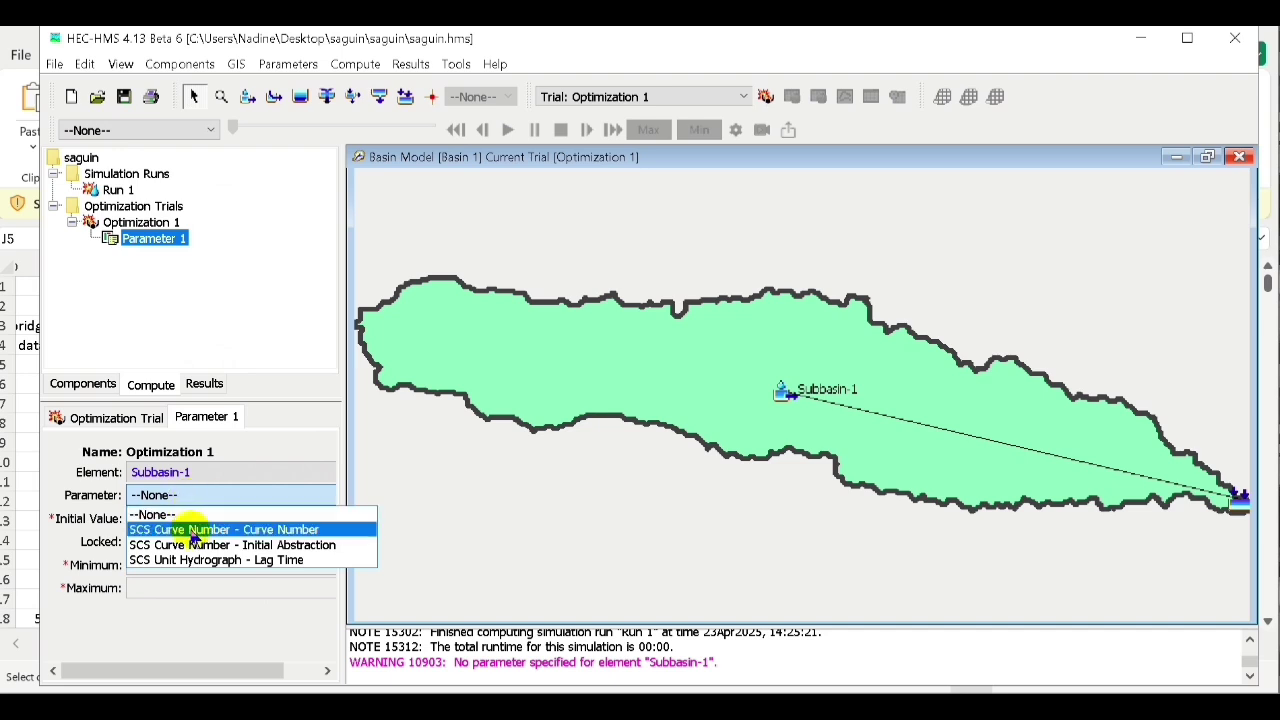
pyautogui.click(191, 530)
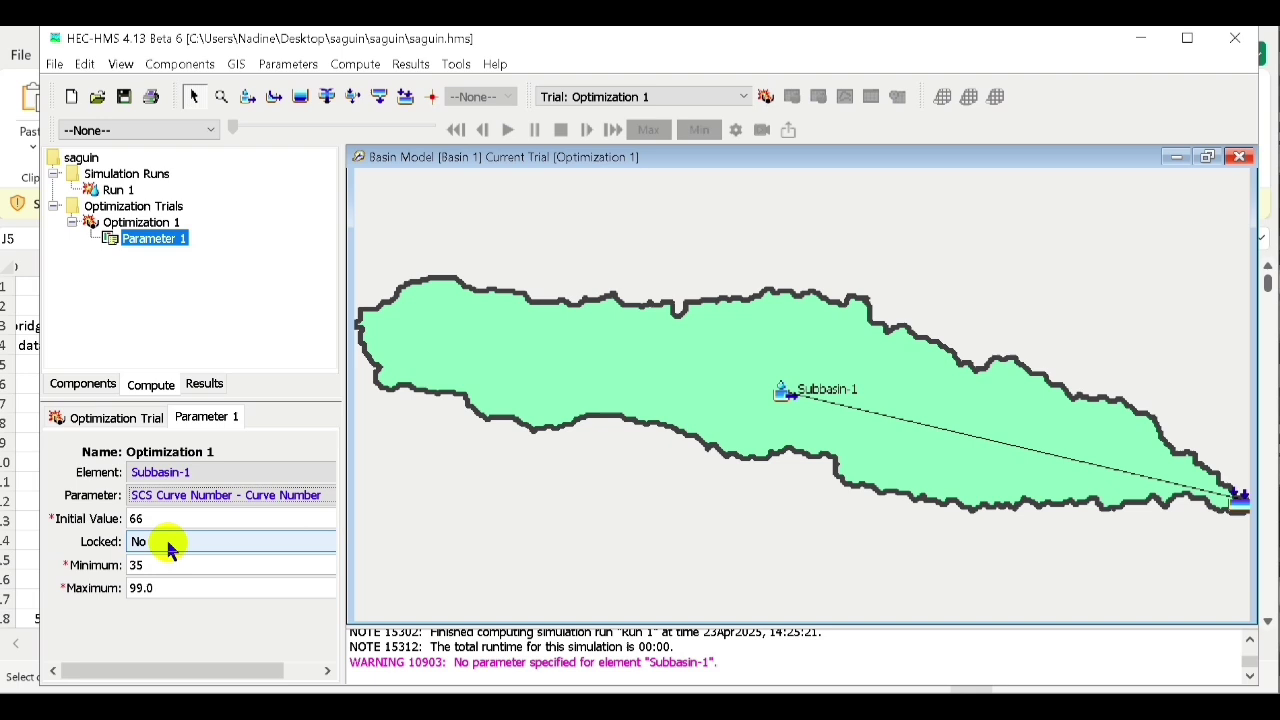
pyautogui.click(169, 547)
pyautogui.click(170, 548)
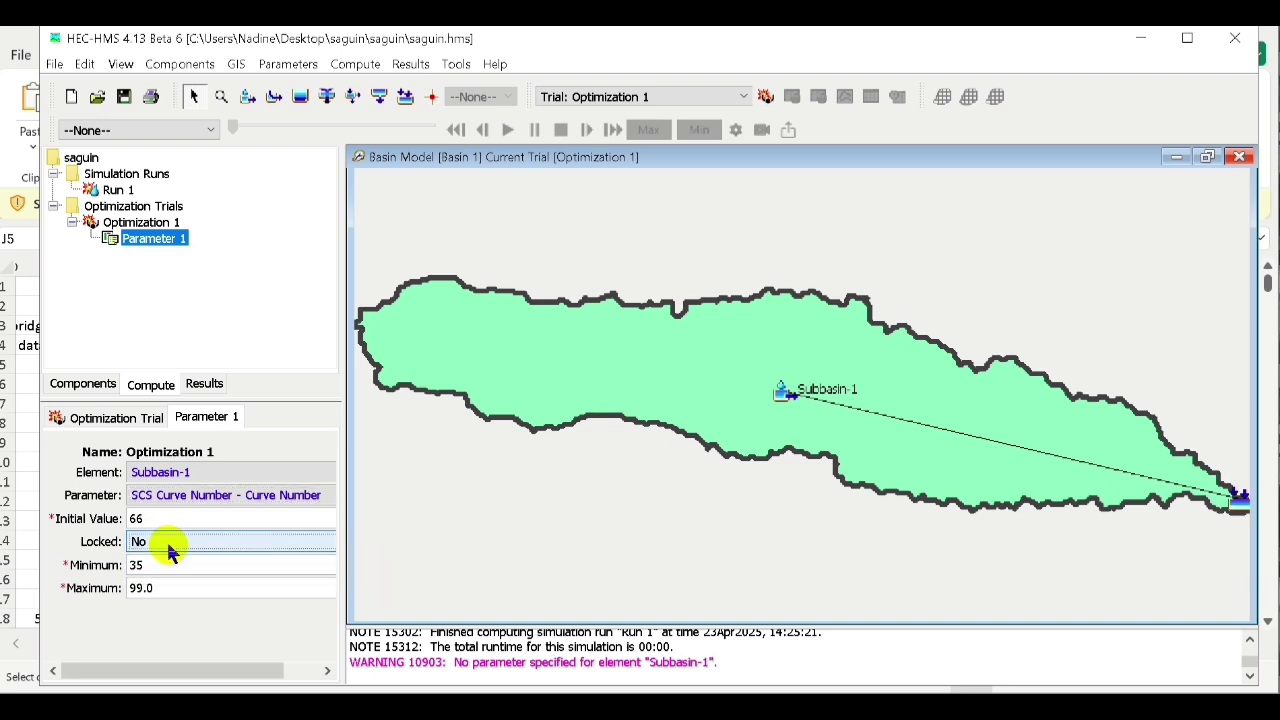
# Add Parameter 2: Subbasin-1 SCS Curve Number Initial Abstraction
pyautogui.rightClick(150, 222)
pyautogui.click(200, 360)
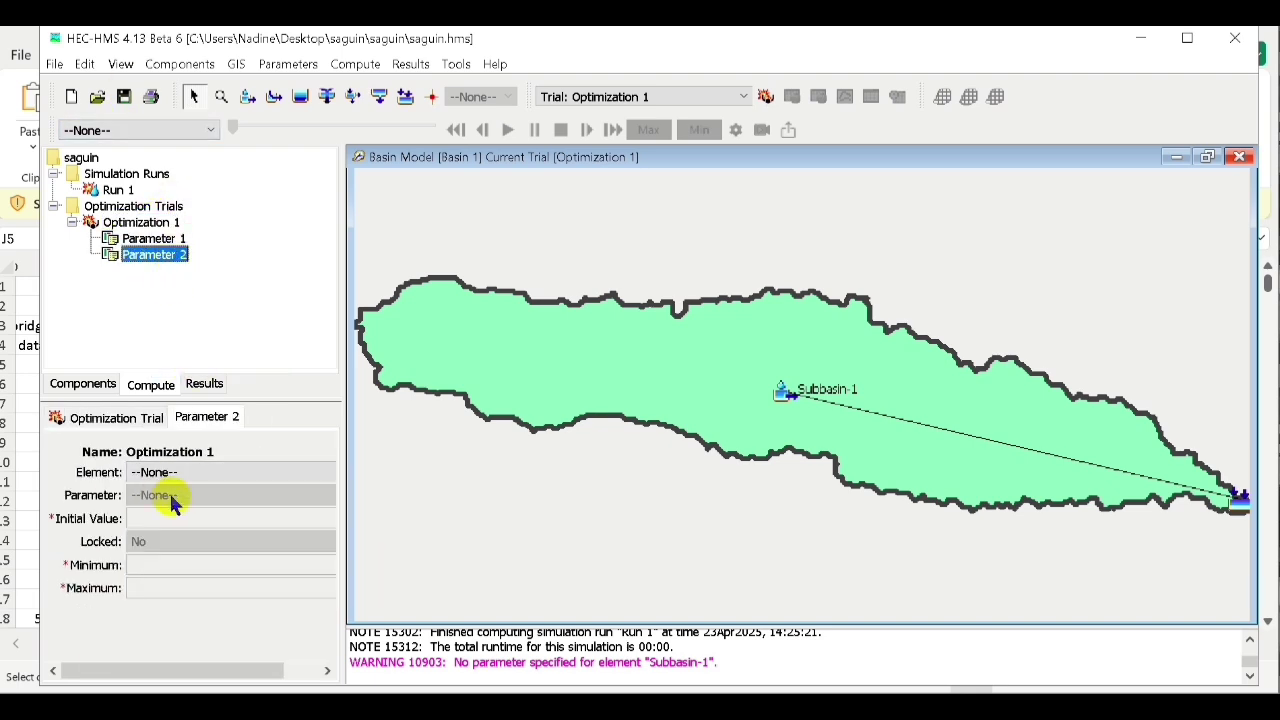
pyautogui.click(166, 472)
pyautogui.click(166, 508)
pyautogui.click(166, 495)
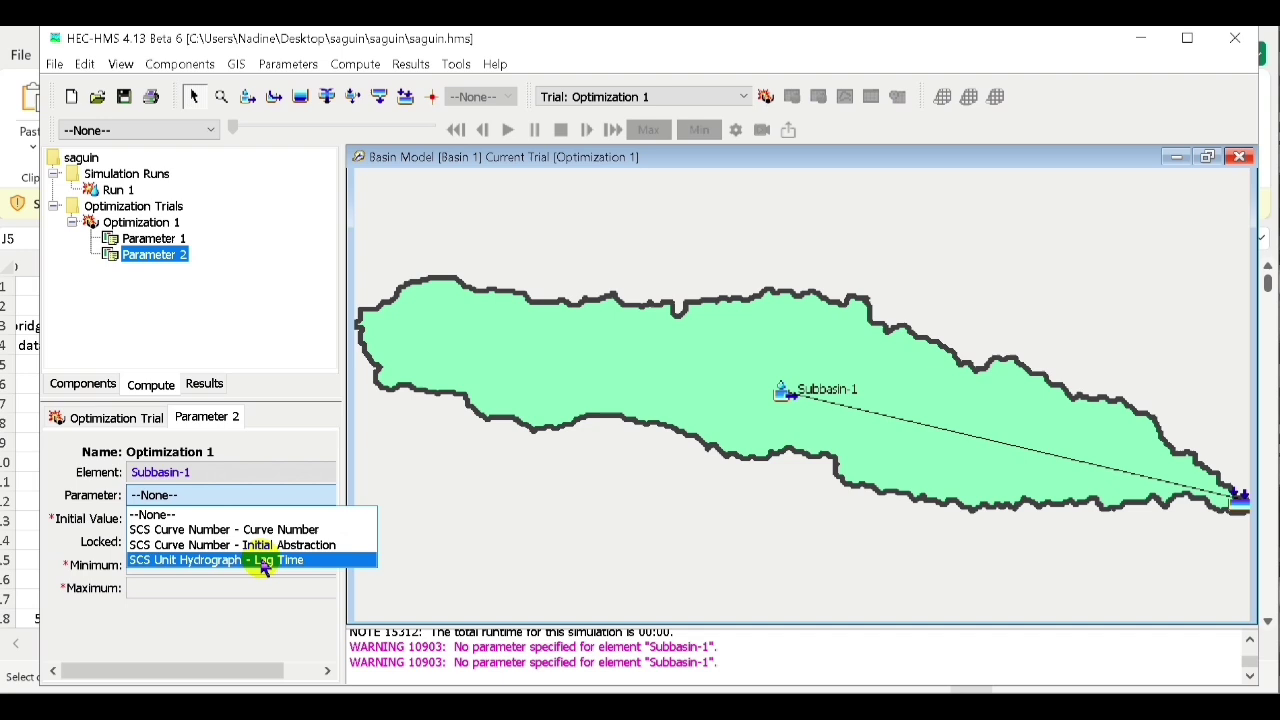
pyautogui.click(242, 545)
# Add Parameter 3: Subbasin-1 SCS Unit Hydrograph Lag Time
pyautogui.rightClick(172, 222)
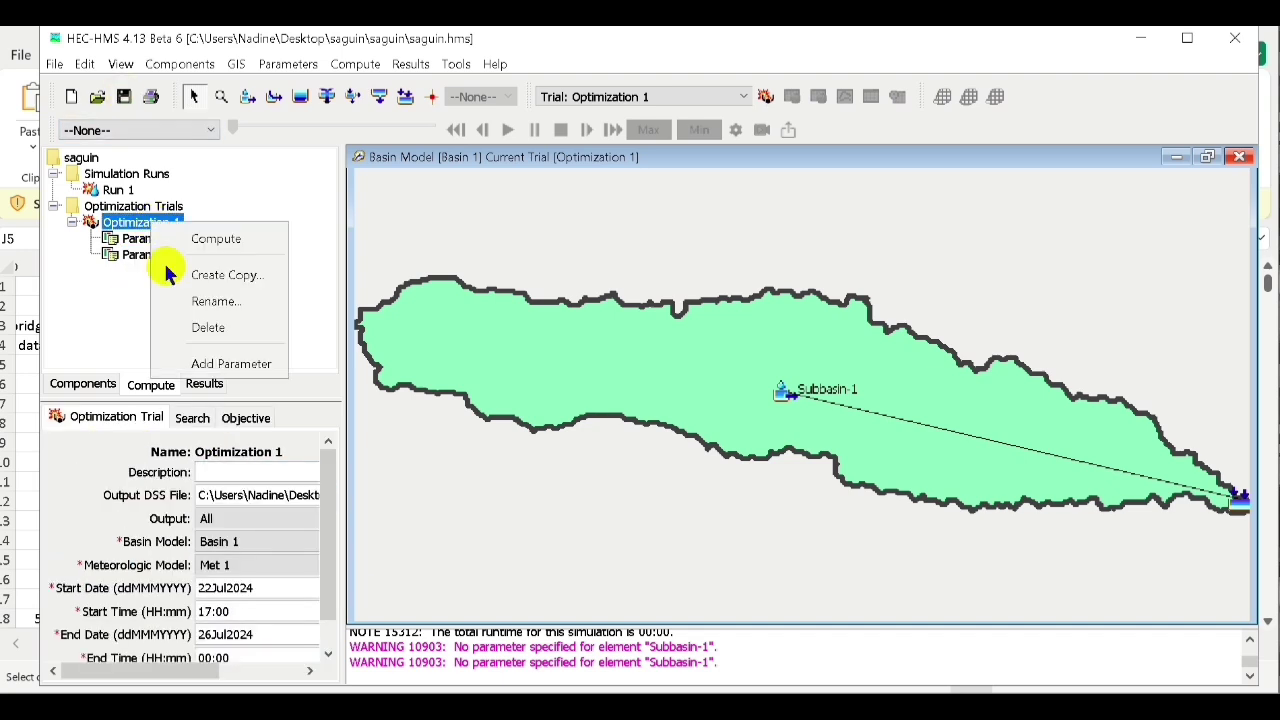
pyautogui.click(225, 362)
pyautogui.click(200, 495)
pyautogui.click(245, 561)
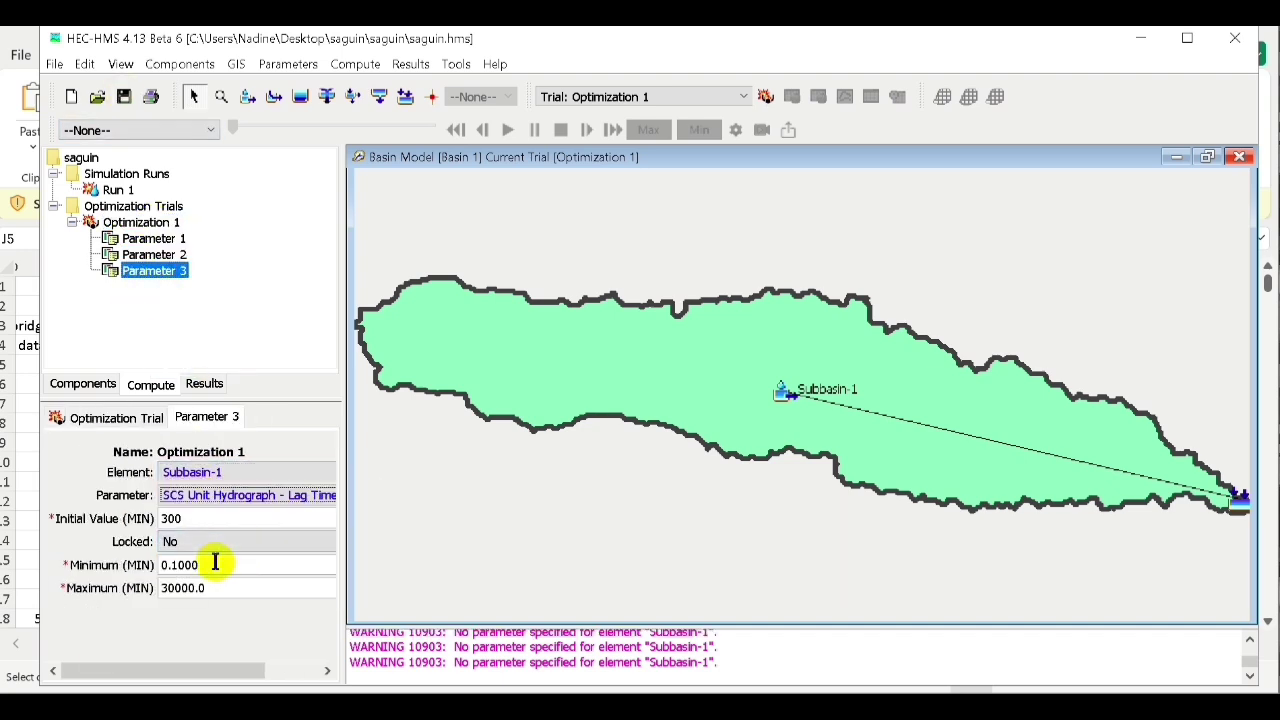
pyautogui.click(124, 96)
pyautogui.click(140, 222)
# Compute Optimization 1 and dismiss the failed-run window
pyautogui.rightClick(136, 224)
pyautogui.click(188, 233)
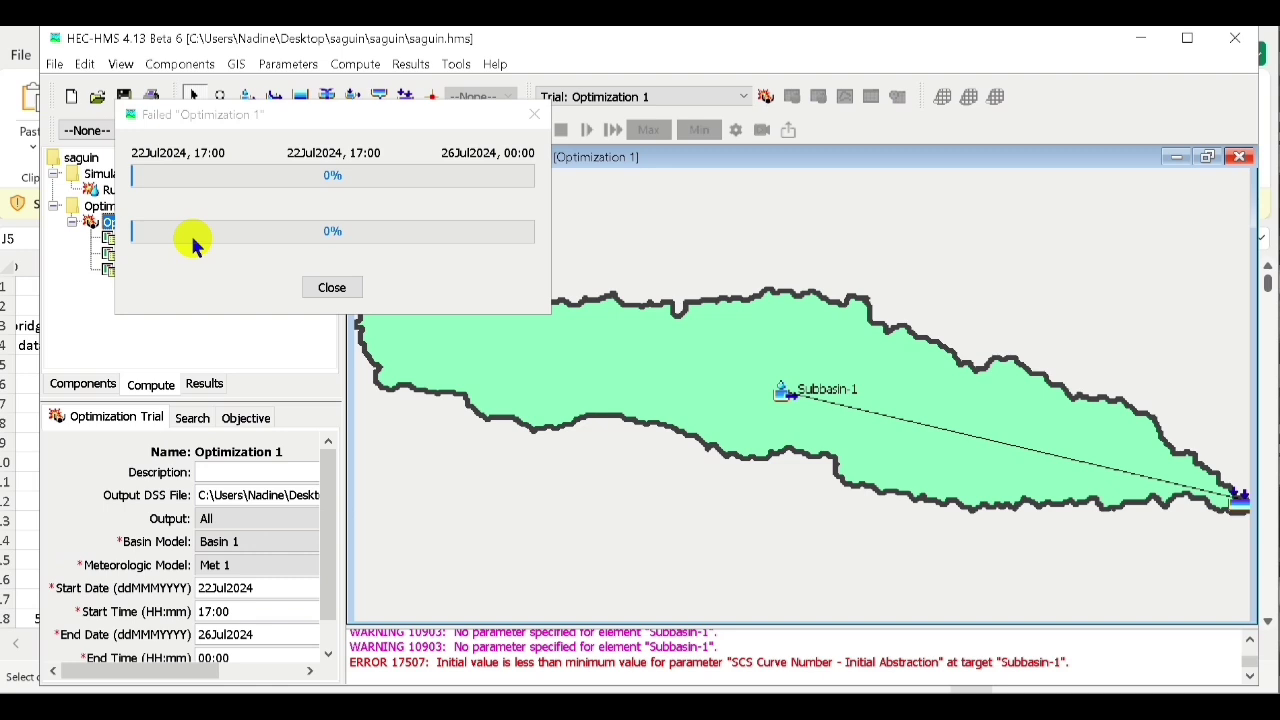
pyautogui.click(332, 287)
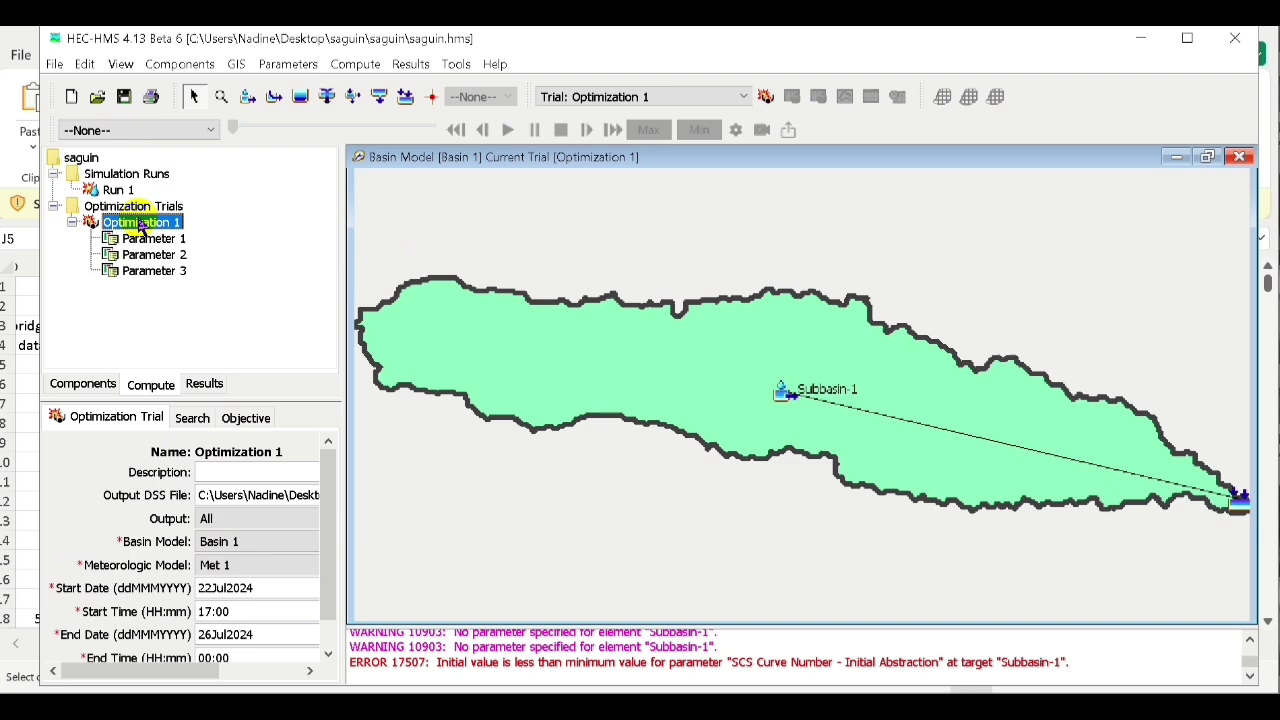
# Change Parameter 2's initial abstraction Initial Value from 0 to 1 MM
pyautogui.click(155, 256)
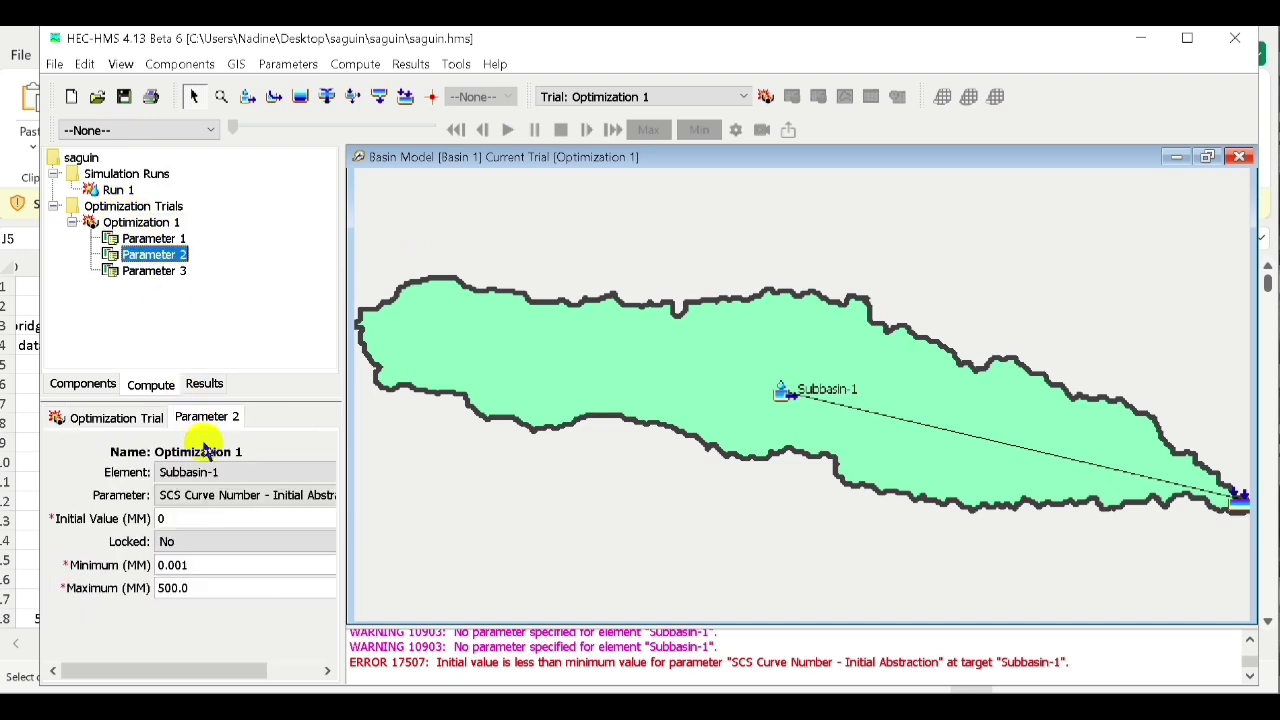
pyautogui.doubleClick(183, 512)
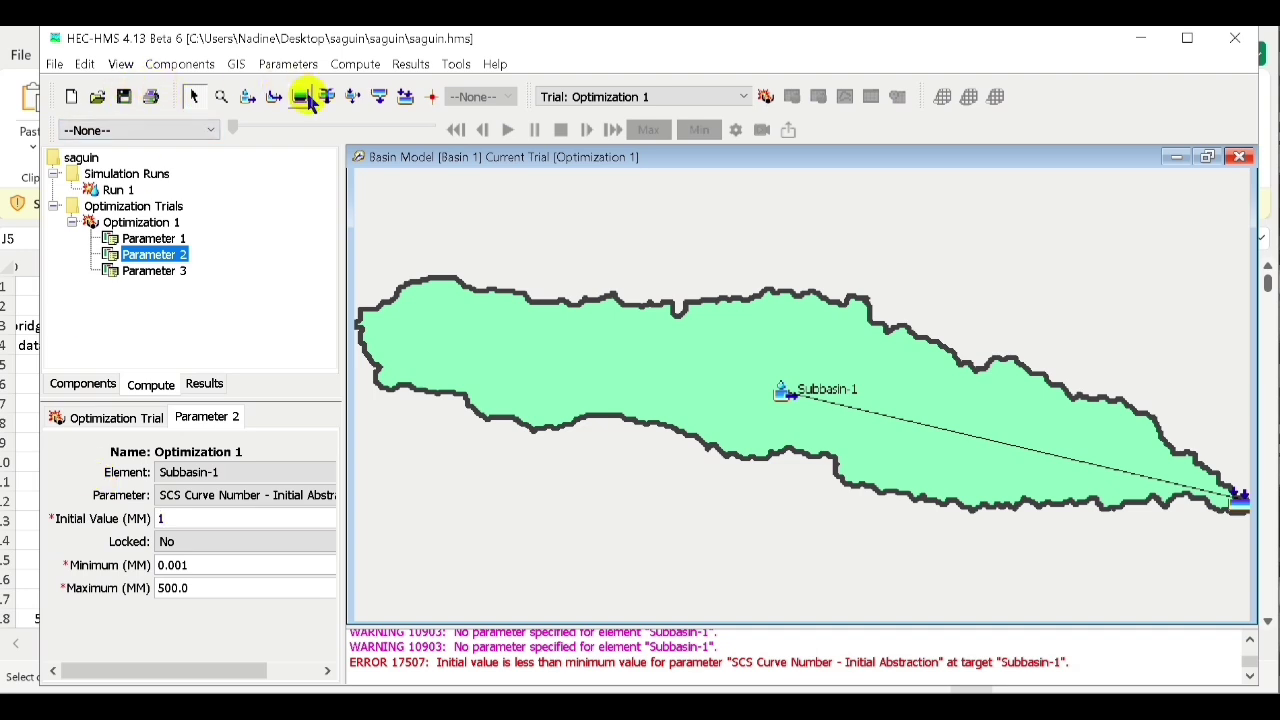
pyautogui.click(147, 222)
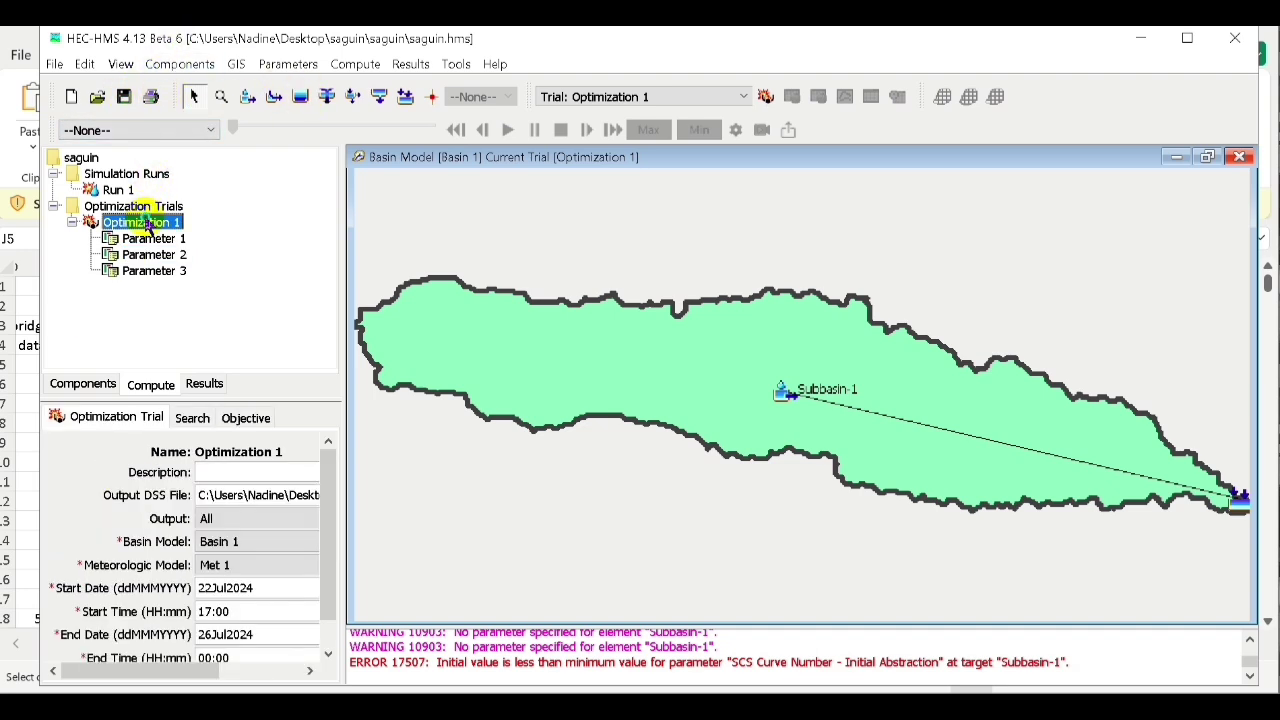
# Recompute Optimization 1, then expand Optimization Trials in the Results tab
pyautogui.rightClick(149, 222)
pyautogui.click(190, 233)
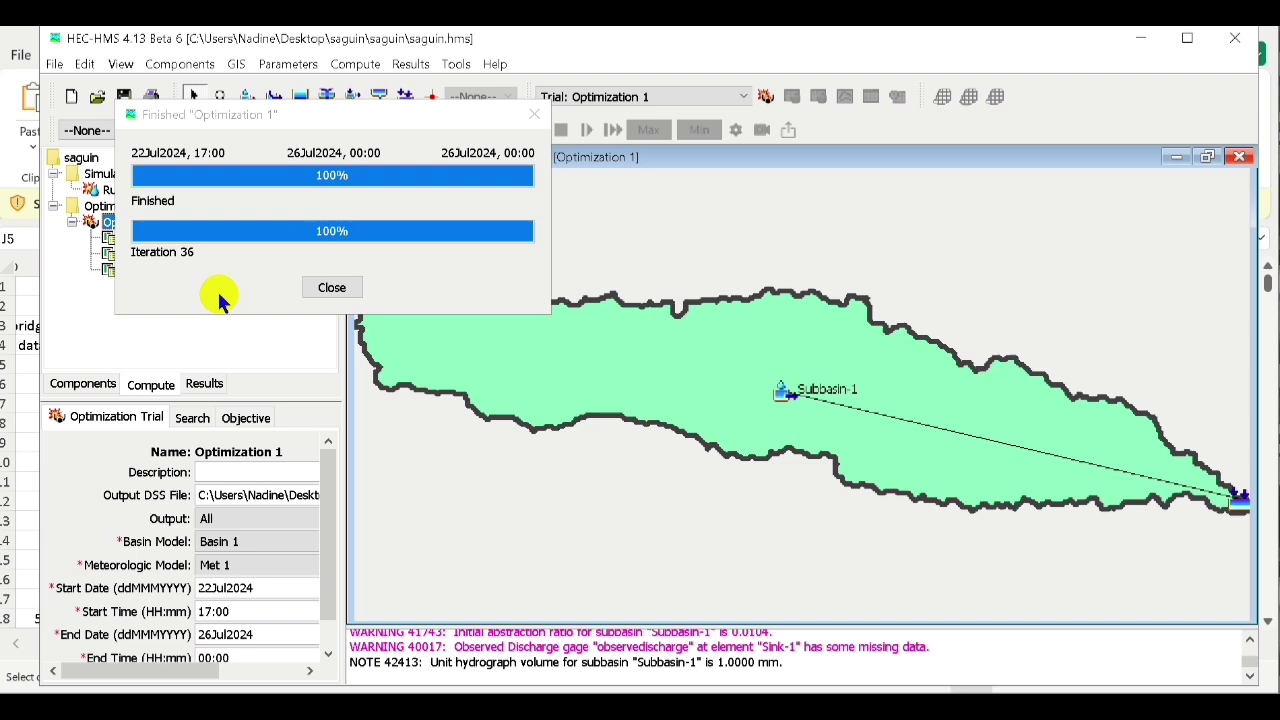
pyautogui.click(215, 390)
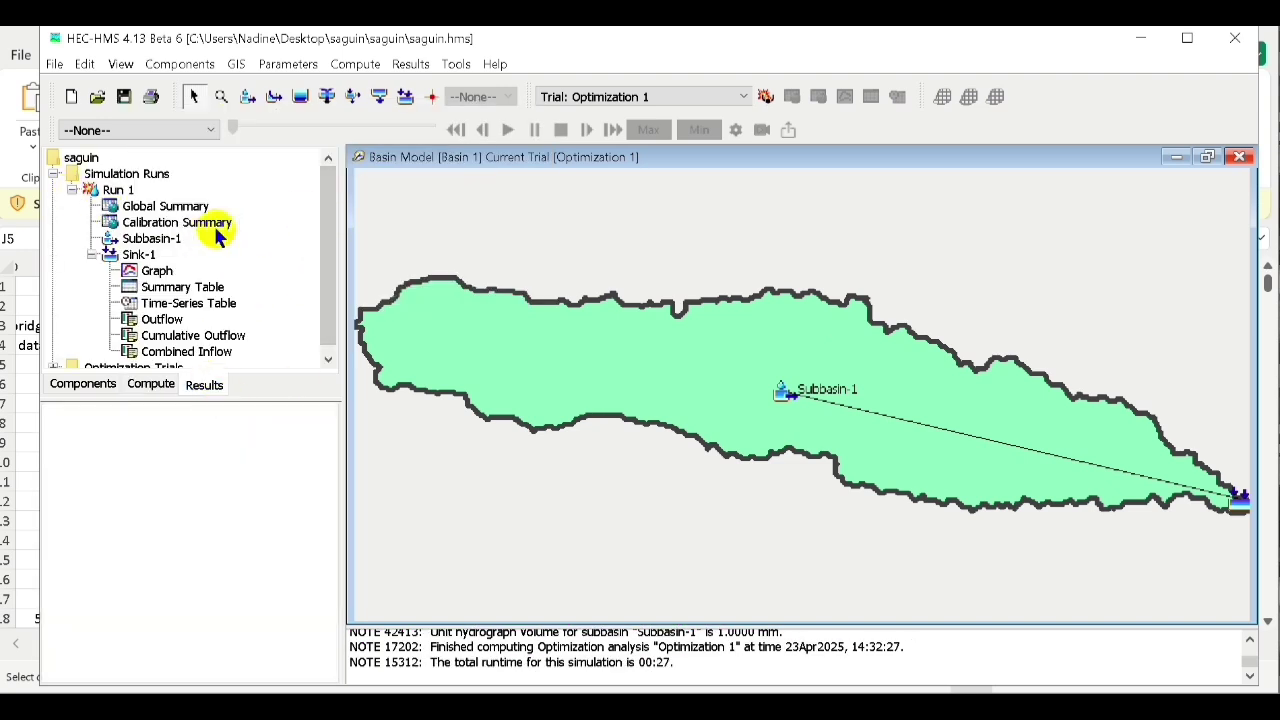
pyautogui.scroll(-1, 334, 229)
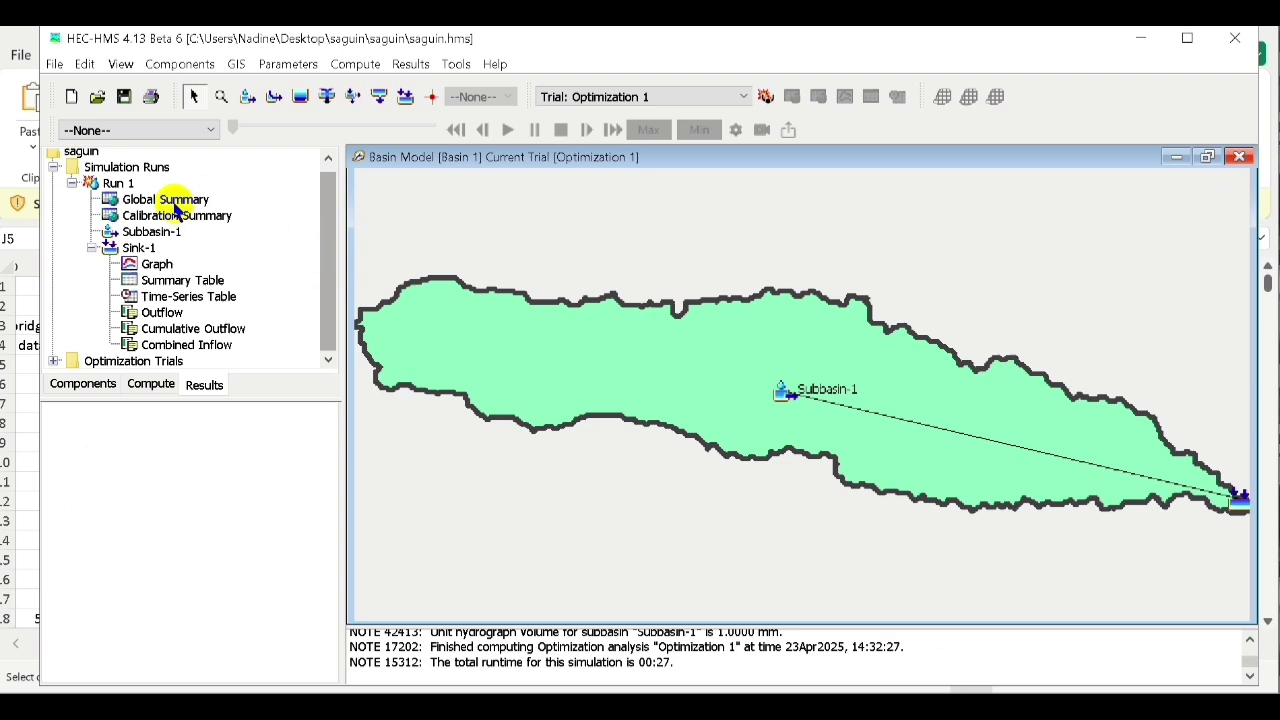
pyautogui.click(155, 264)
pyautogui.click(55, 361)
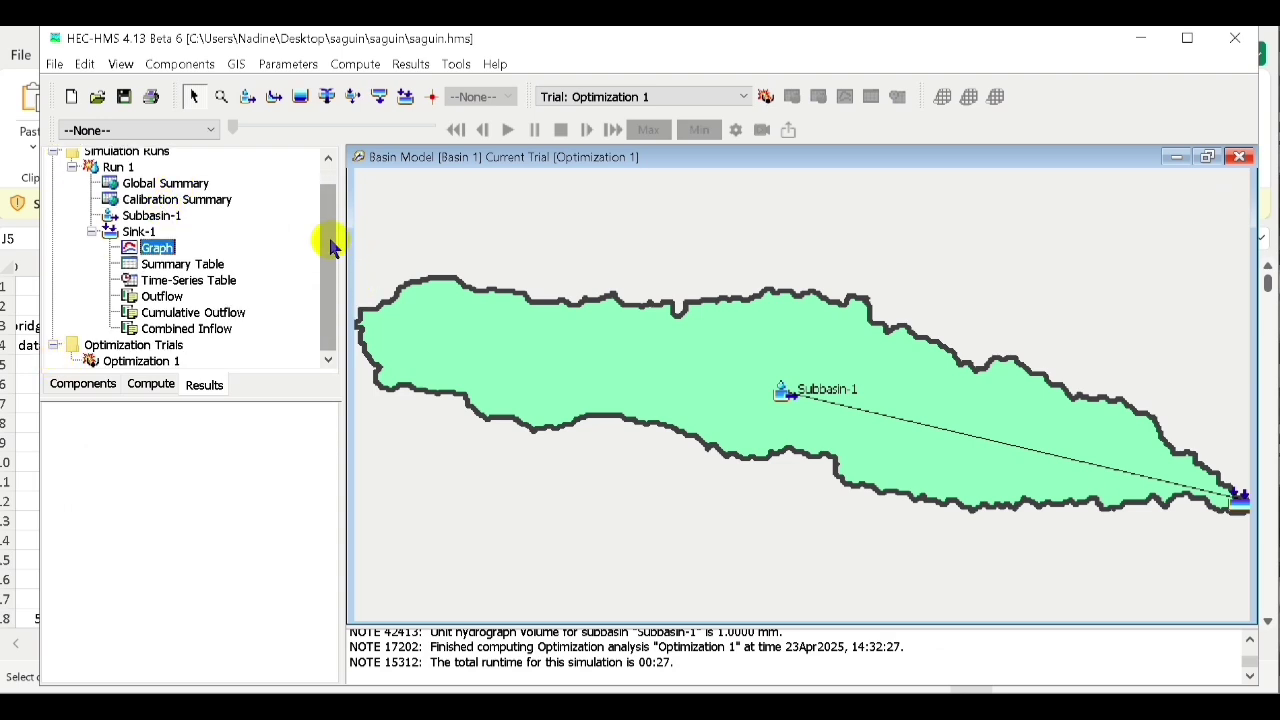
# Open the Optimization 1 Sink-1 graph of observed flow versus optimized outflow, both peaking near 250 cms
pyautogui.click(121, 366)
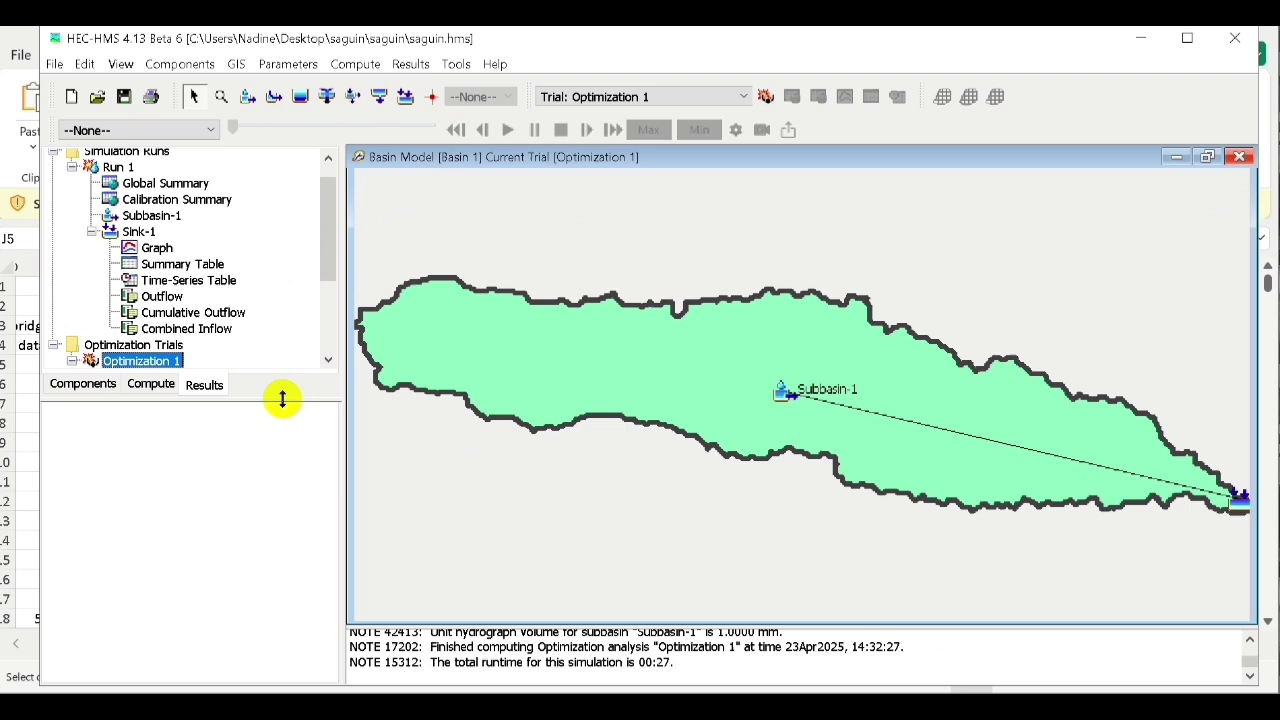
pyautogui.moveTo(283, 399); pyautogui.dragTo(286, 484)
pyautogui.moveTo(329, 288); pyautogui.dragTo(333, 358)
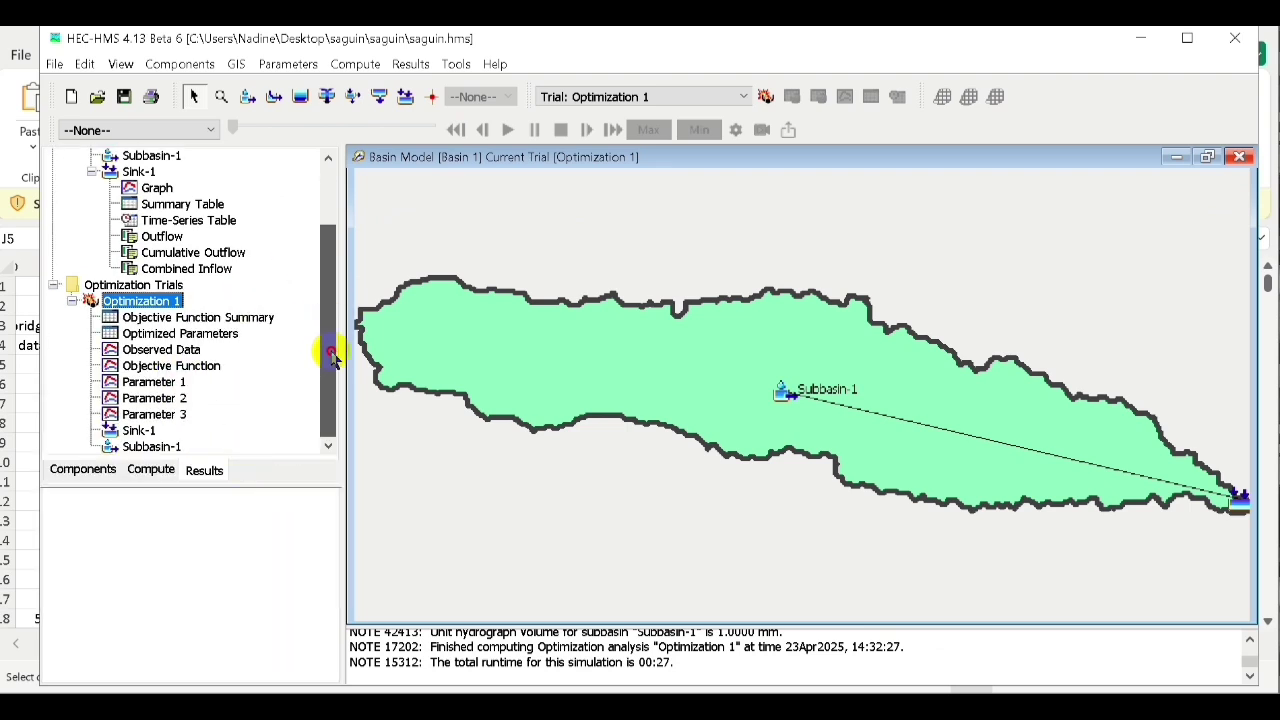
pyautogui.doubleClick(139, 431)
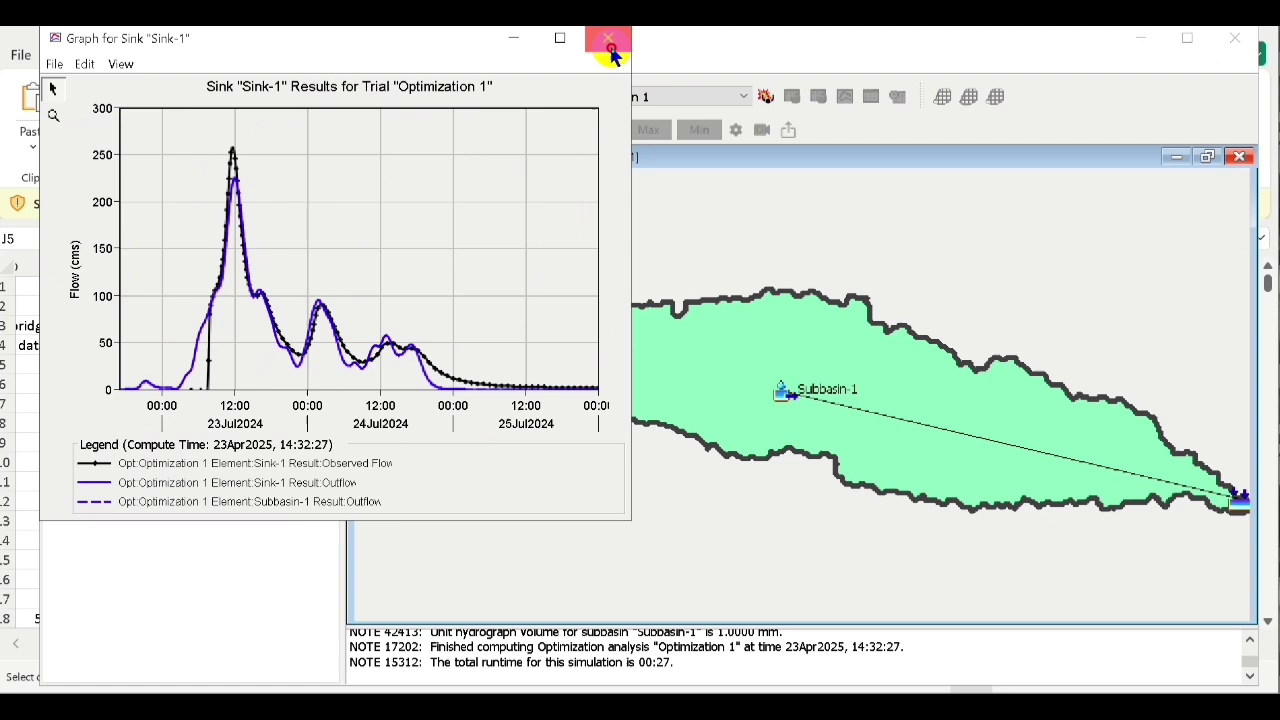
# Make Run 1 the current run and recompute it so Sink-1 gains observed and residual flows
pyautogui.click(609, 40)
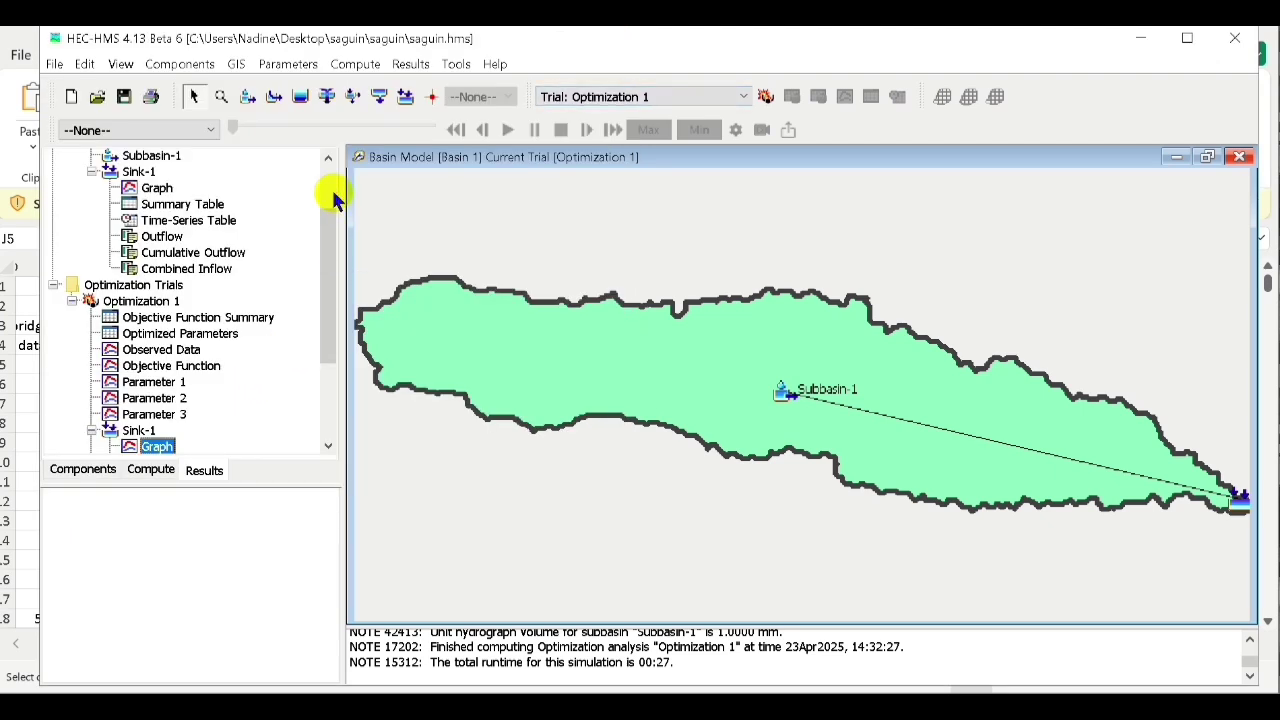
pyautogui.moveTo(329, 229); pyautogui.dragTo(323, 166)
pyautogui.click(115, 191)
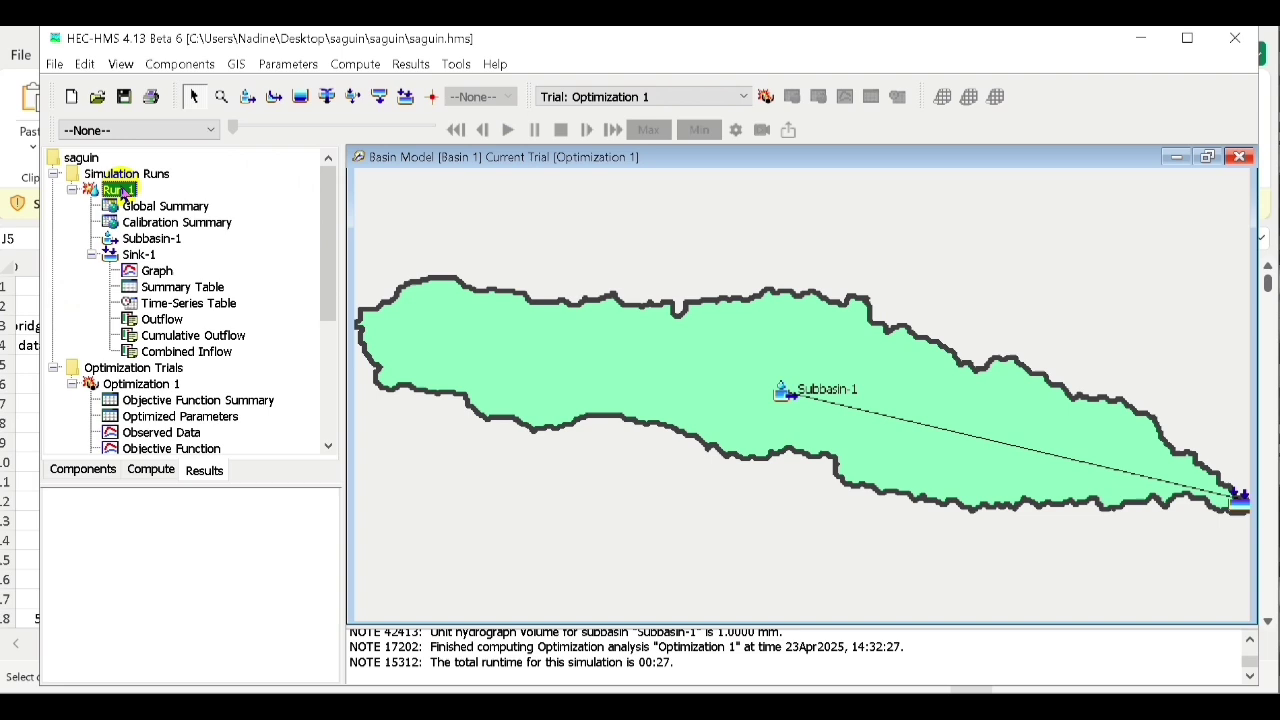
pyautogui.click(743, 97)
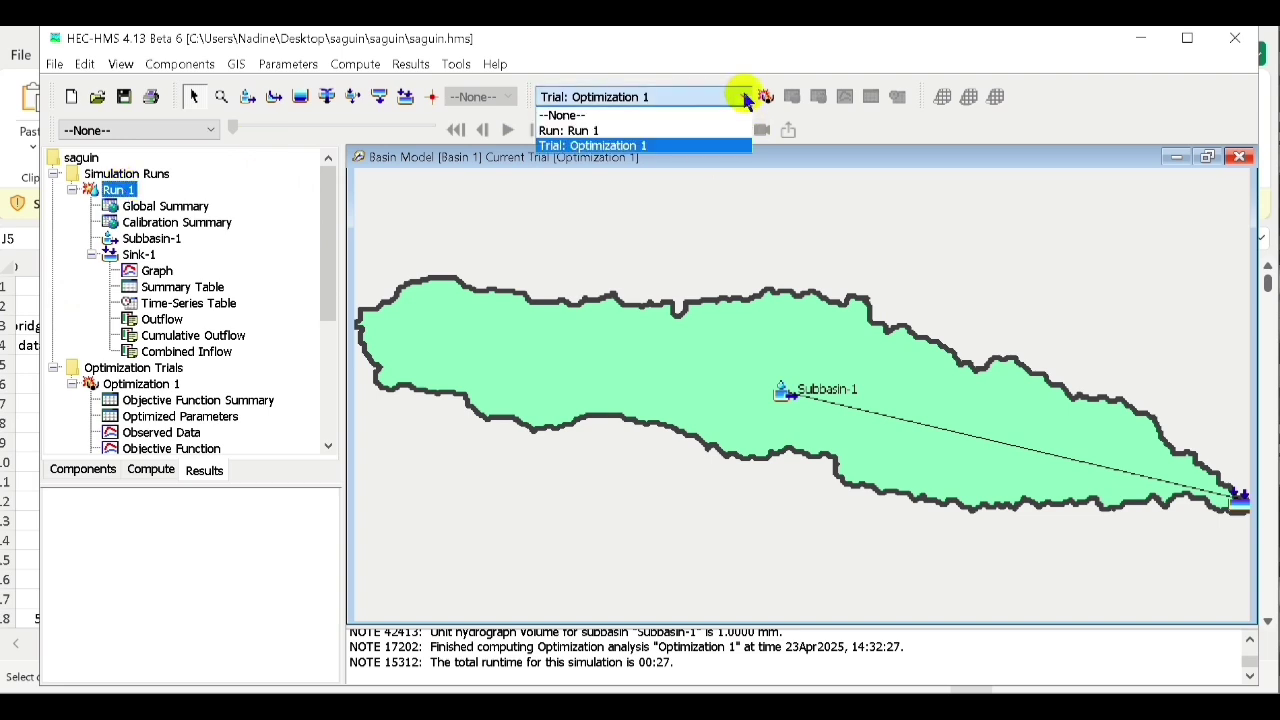
pyautogui.click(573, 129)
pyautogui.click(765, 96)
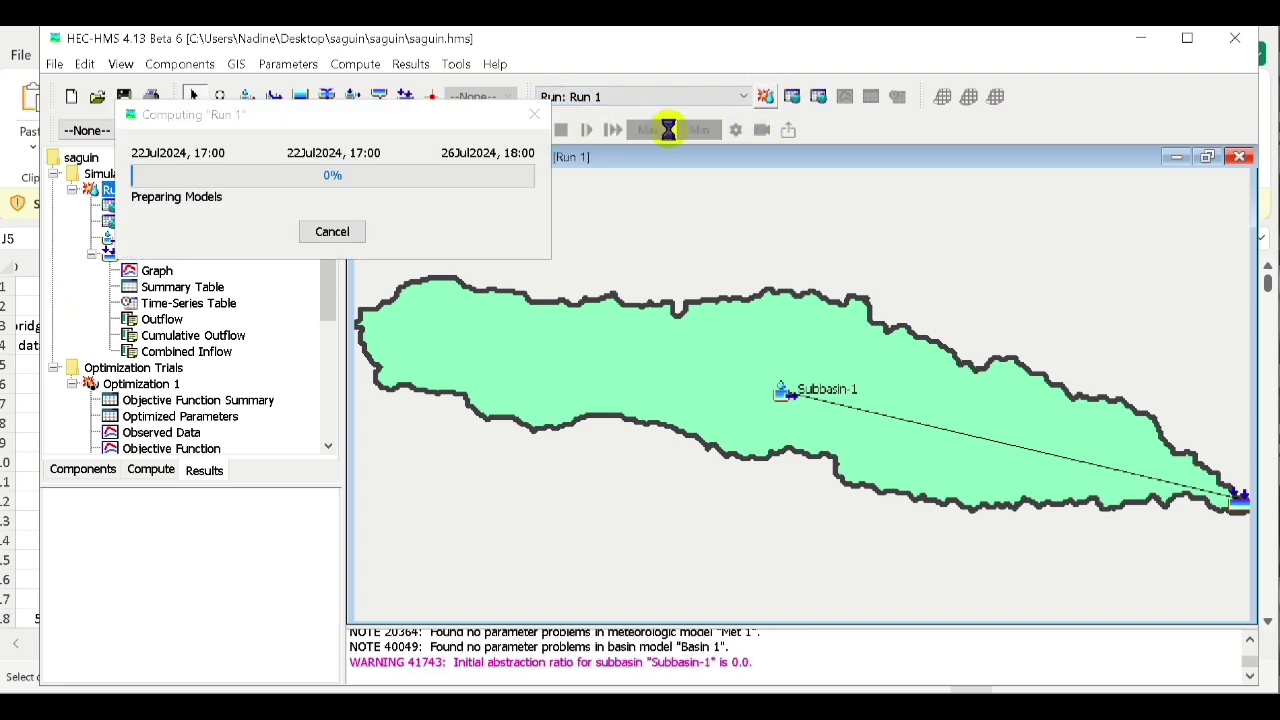
pyautogui.click(332, 231)
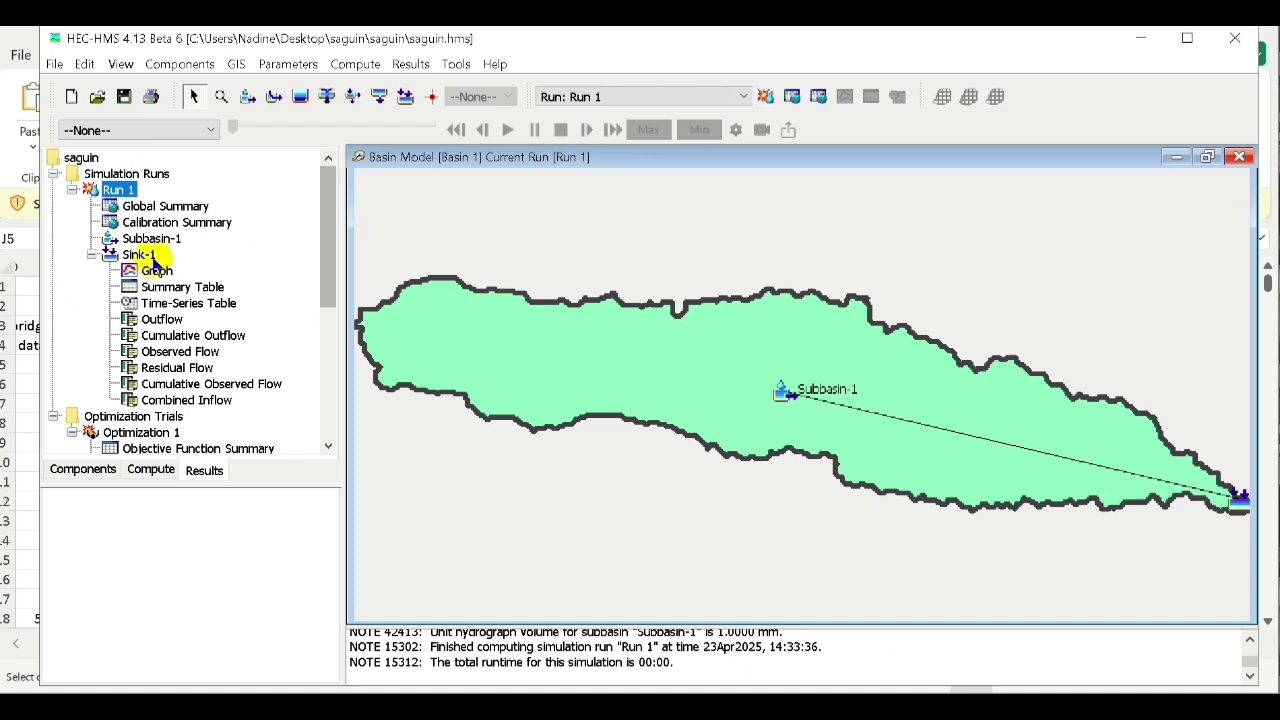
pyautogui.click(156, 272)
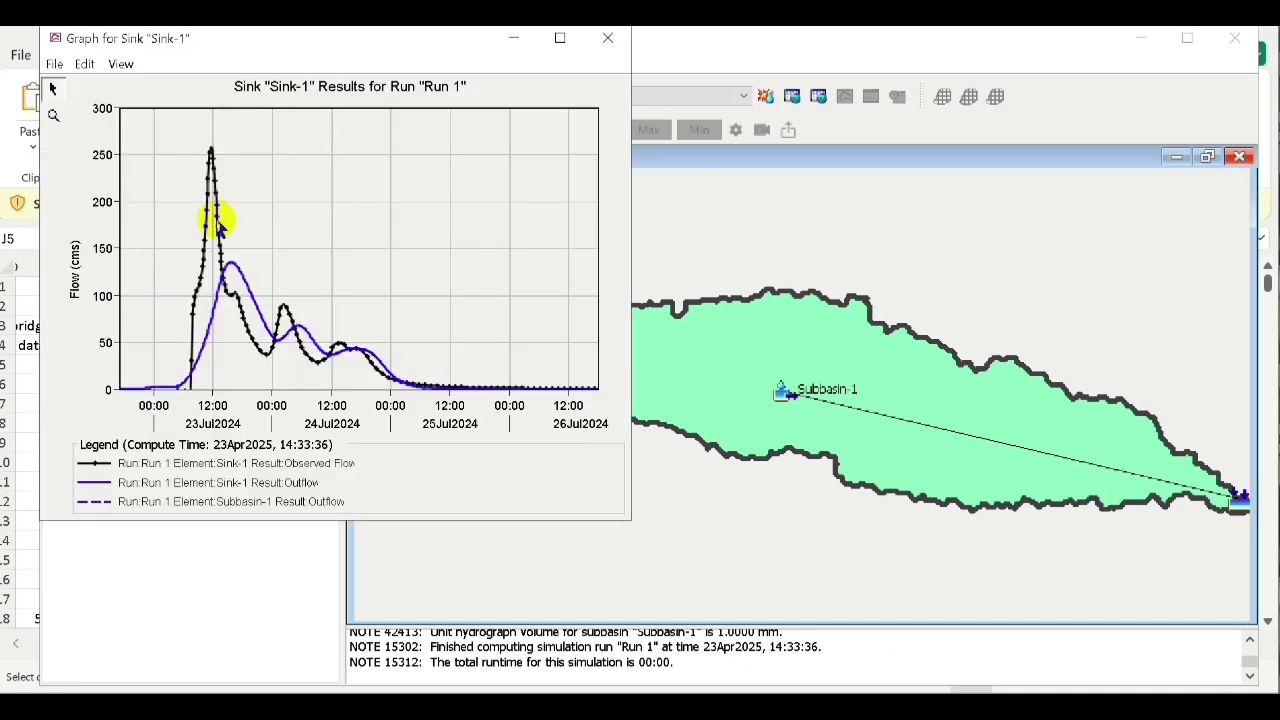
pyautogui.moveTo(429, 43); pyautogui.dragTo(648, 90)
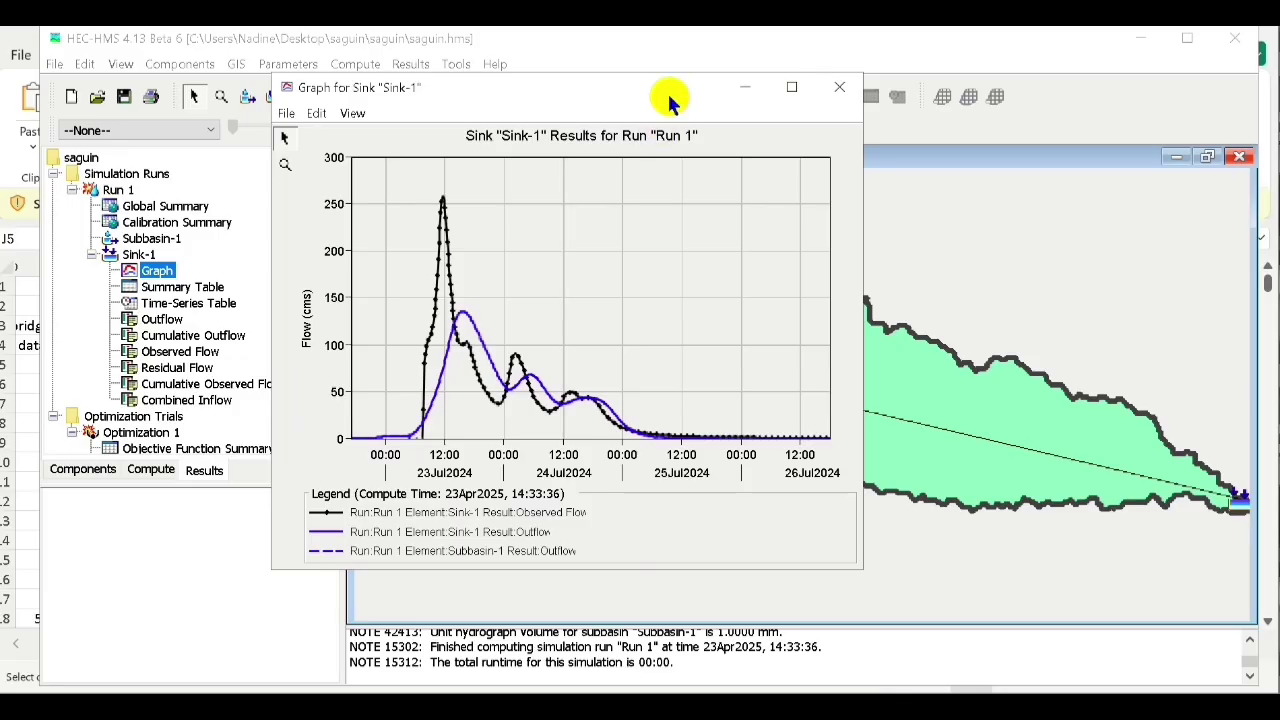
pyautogui.moveTo(672, 96); pyautogui.dragTo(1043, 97)
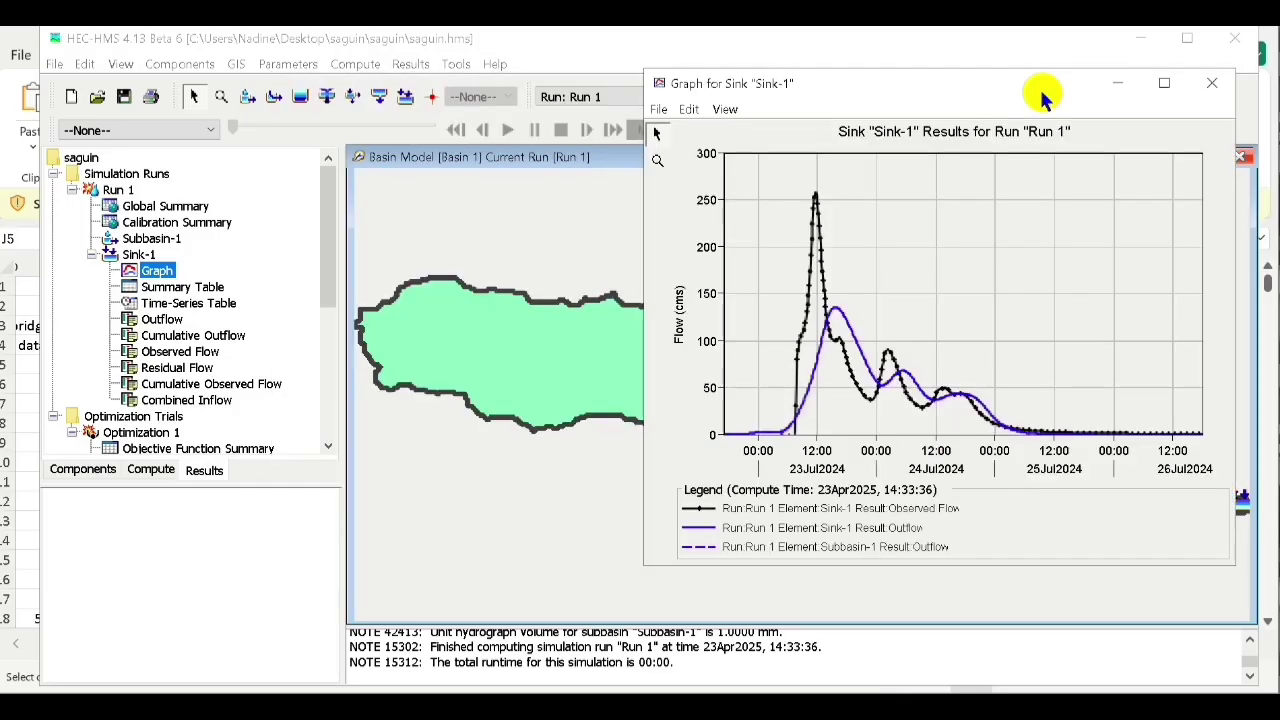
pyautogui.moveTo(331, 279); pyautogui.dragTo(331, 345)
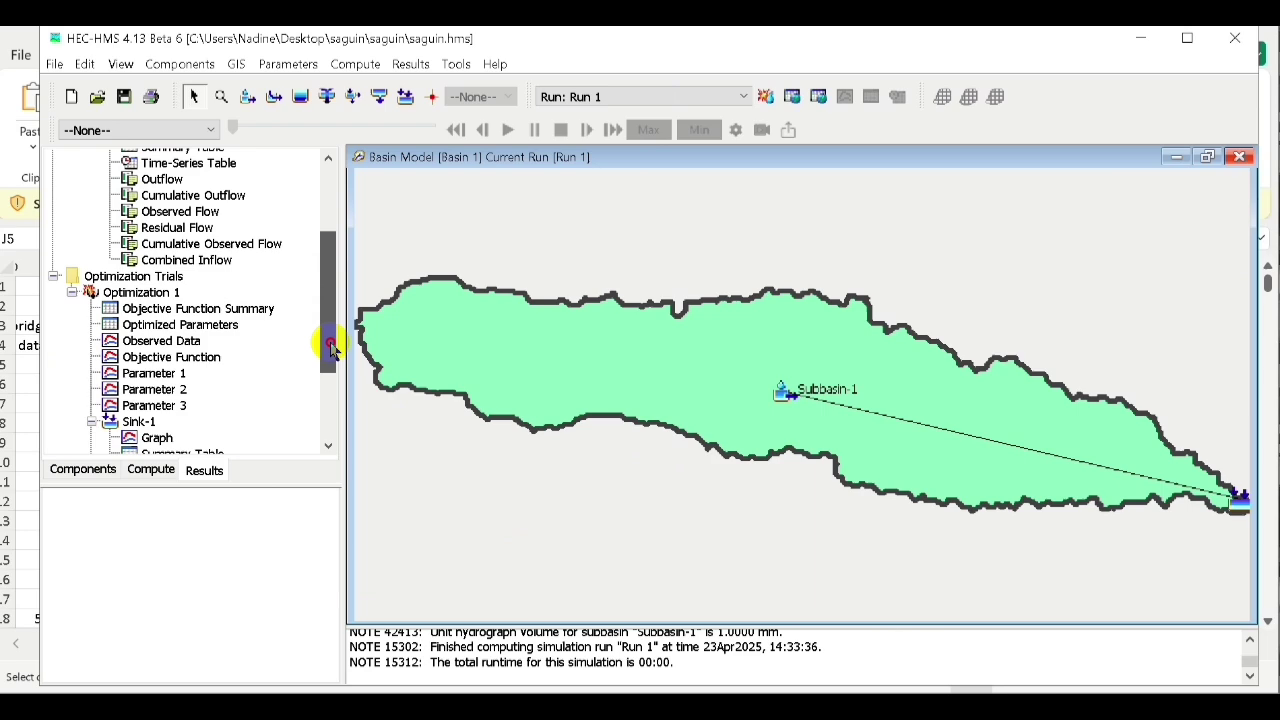
pyautogui.click(155, 438)
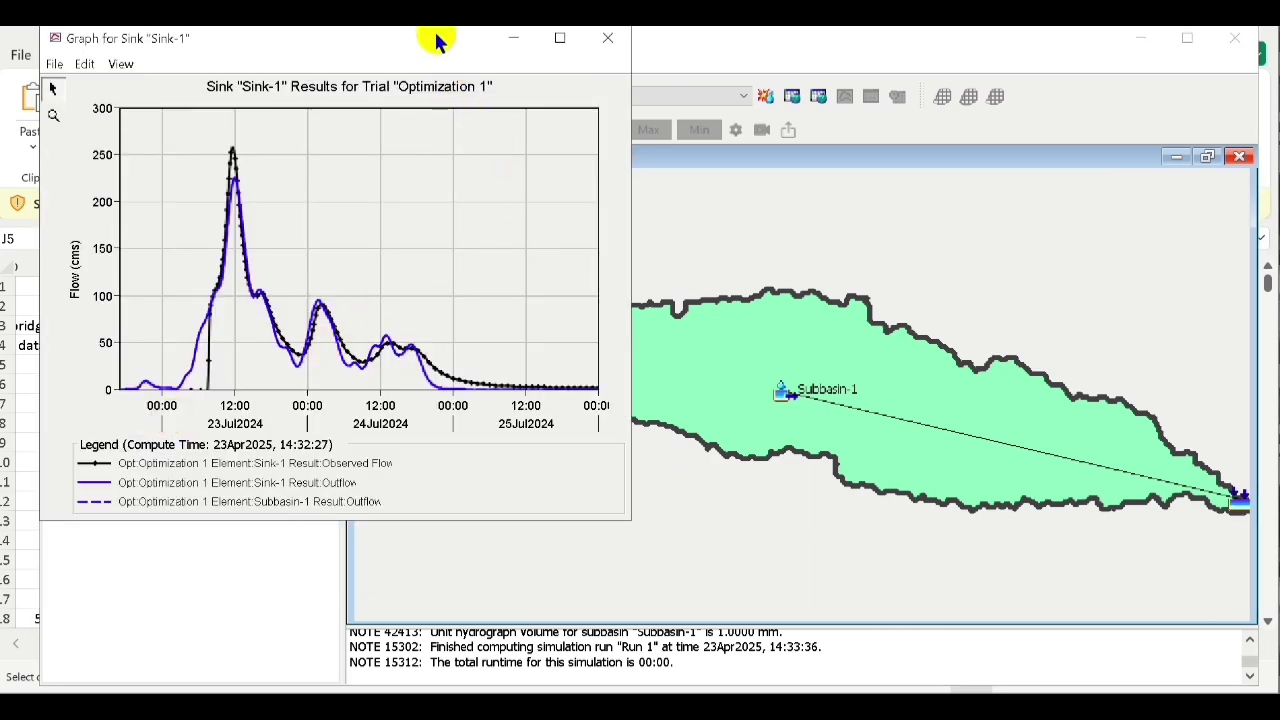
pyautogui.moveTo(437, 40); pyautogui.dragTo(978, 95)
pyautogui.moveTo(868, 112)
pyautogui.mouseDown()
pyautogui.moveTo(643, 120)
pyautogui.moveTo(868, 112)
pyautogui.mouseUp()
pyautogui.click(331, 294)
pyautogui.moveTo(331, 294); pyautogui.dragTo(323, 190)
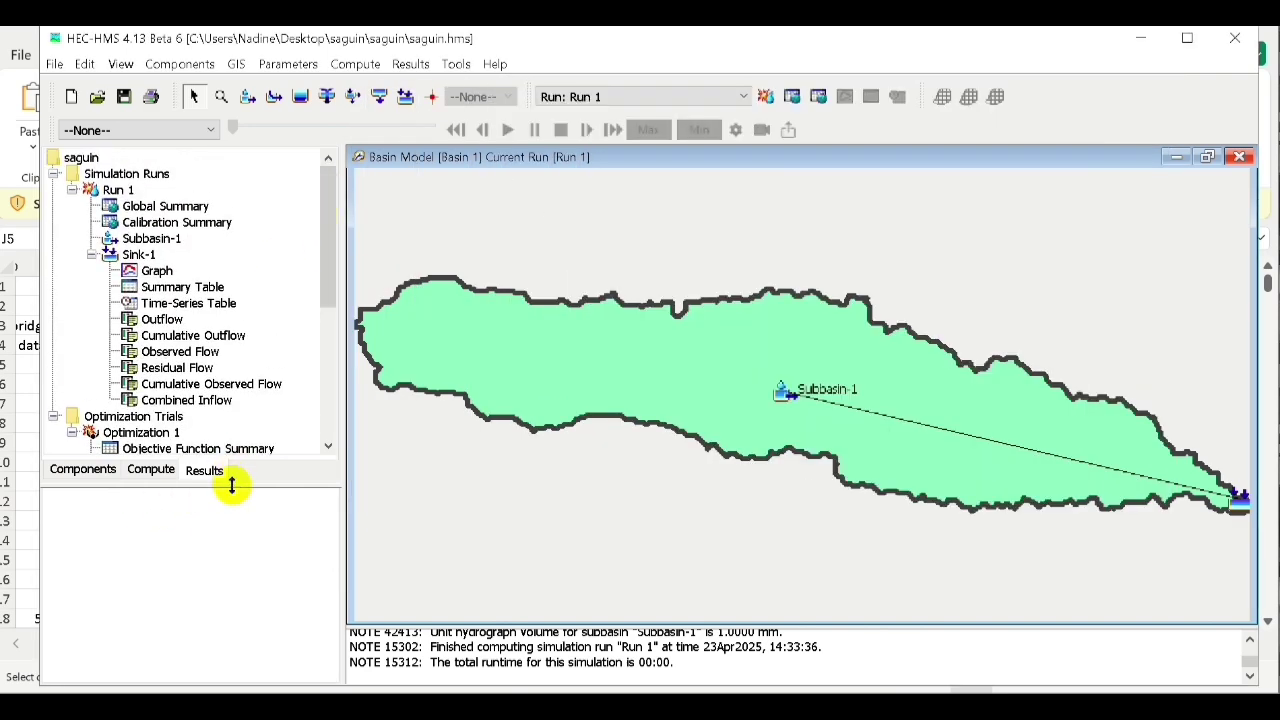
pyautogui.moveTo(231, 485); pyautogui.dragTo(216, 625)
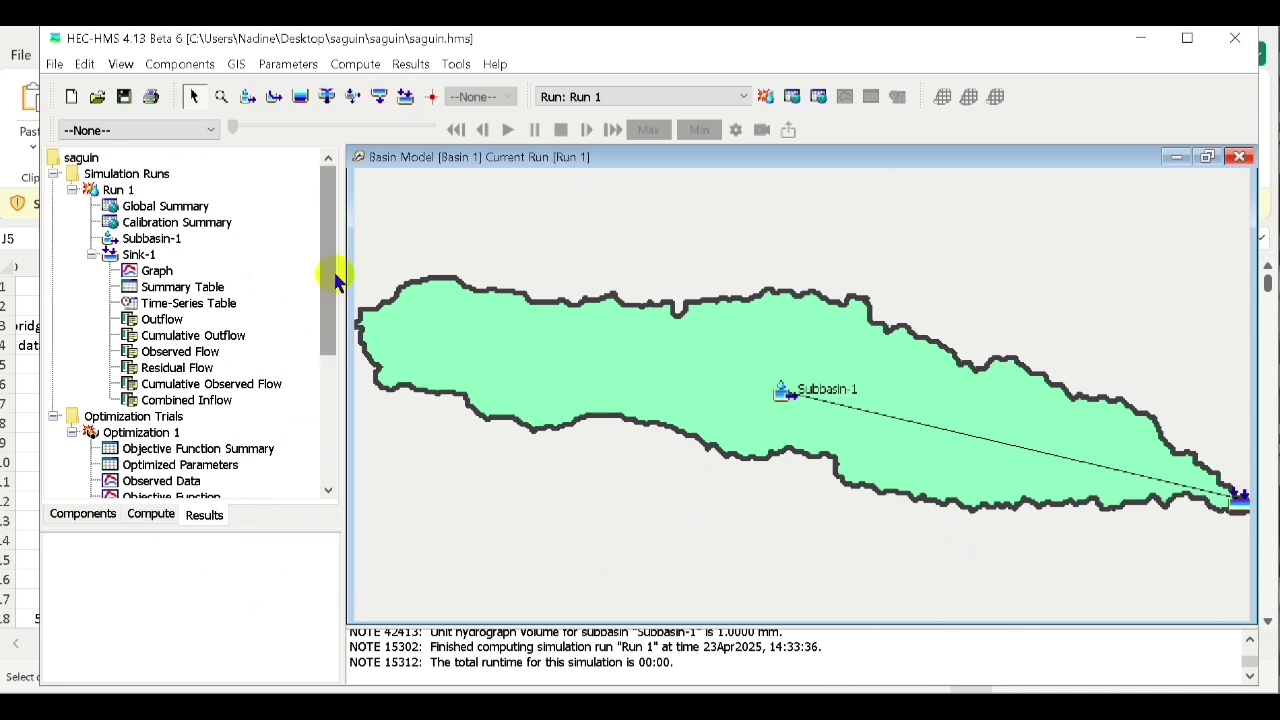
pyautogui.moveTo(331, 263); pyautogui.dragTo(330, 321)
# Open the Sink-1 time-series table for Optimization 1
pyautogui.click(160, 163)
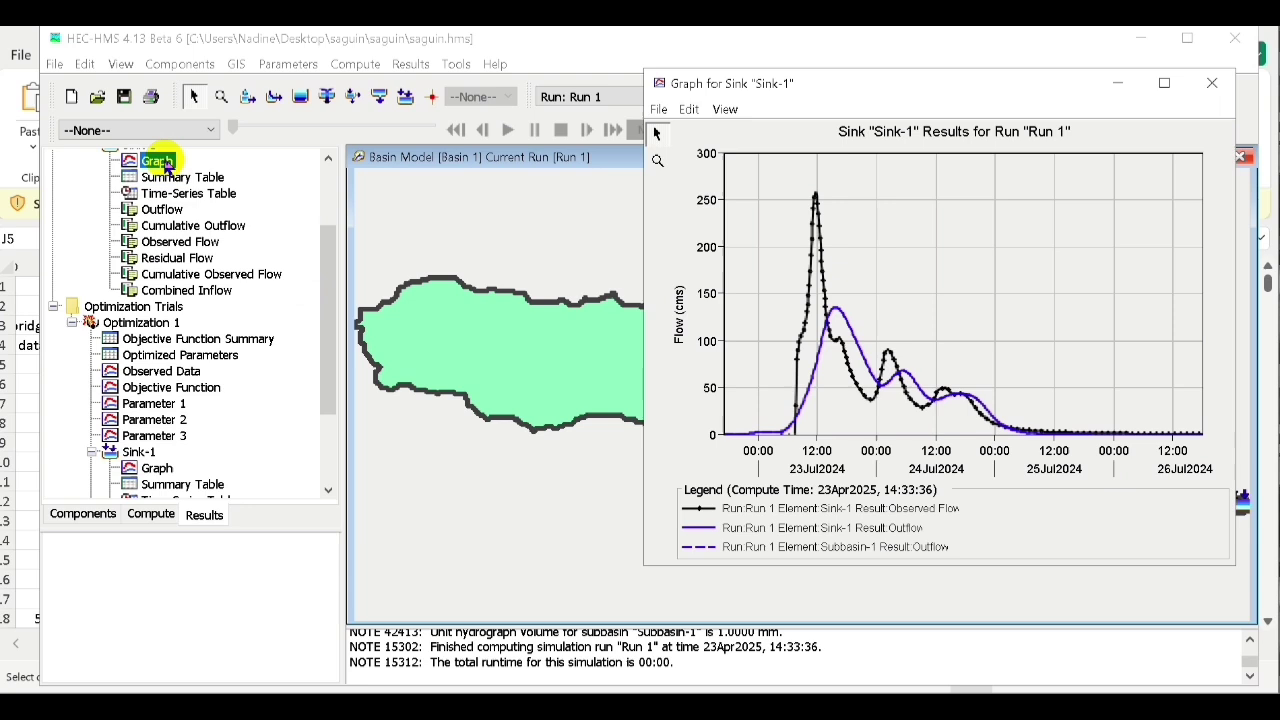
pyautogui.click(158, 468)
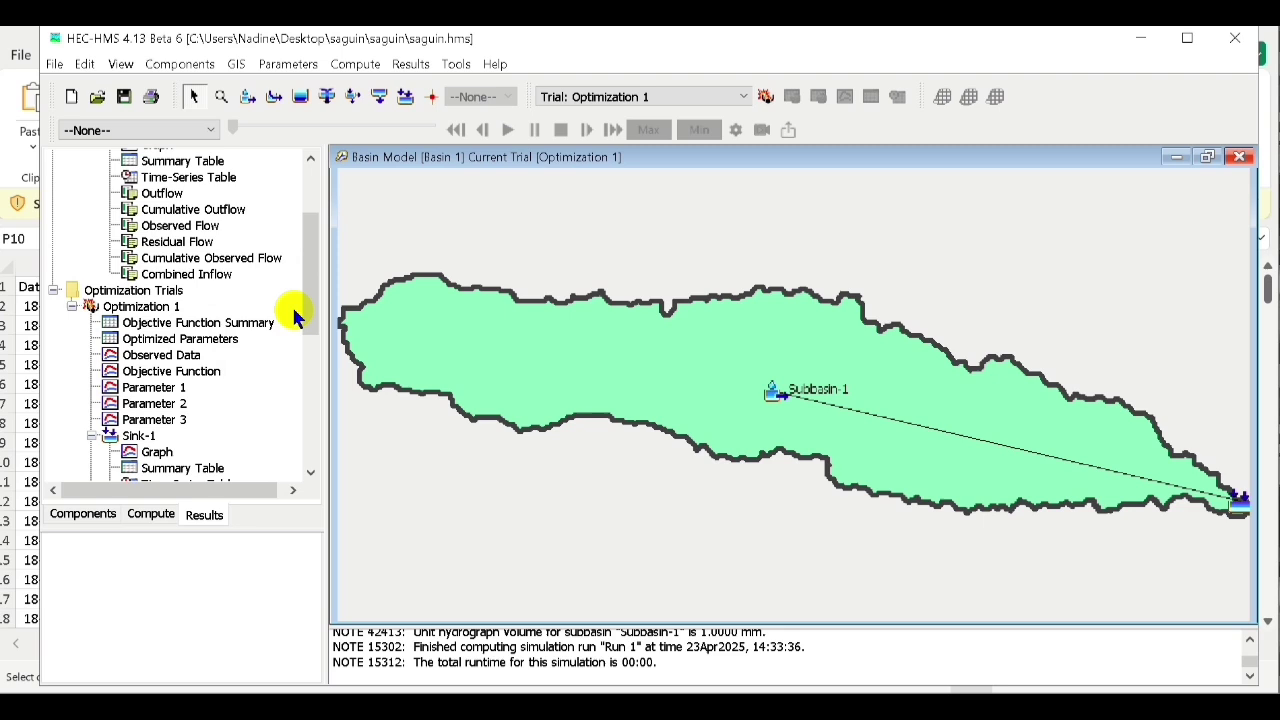
pyautogui.moveTo(317, 266); pyautogui.dragTo(313, 334)
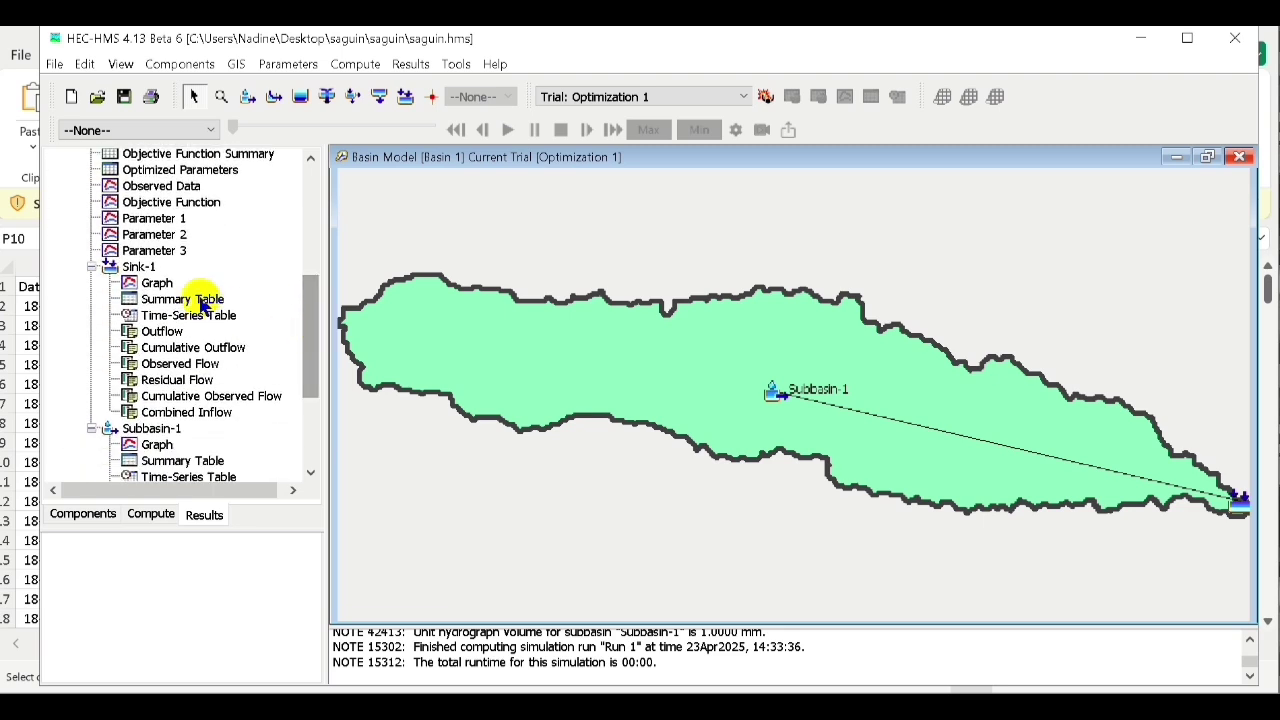
pyautogui.click(174, 316)
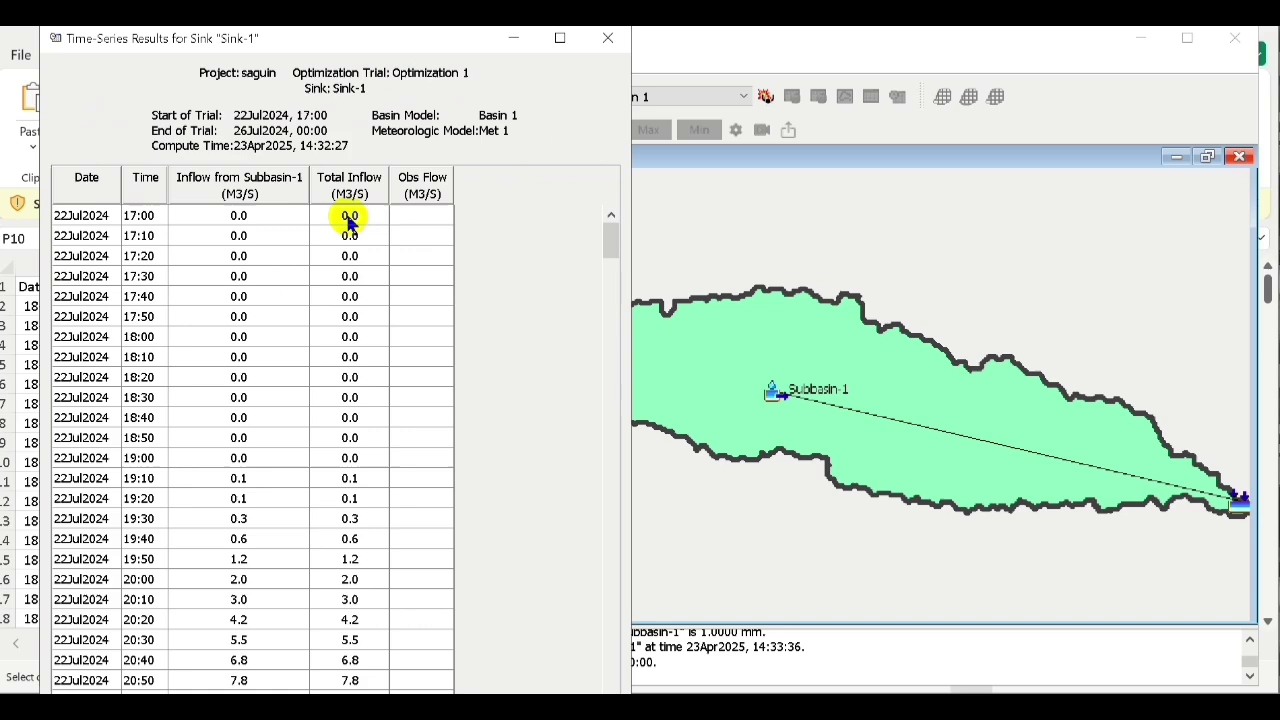
# Copy the Total Inflow and Obs Flow columns through the last time step
pyautogui.moveTo(609, 223)
pyautogui.mouseDown()
pyautogui.moveTo(609, 326)
pyautogui.moveTo(607, 220)
pyautogui.mouseUp()
pyautogui.moveTo(327, 202); pyautogui.dragTo(346, 417)
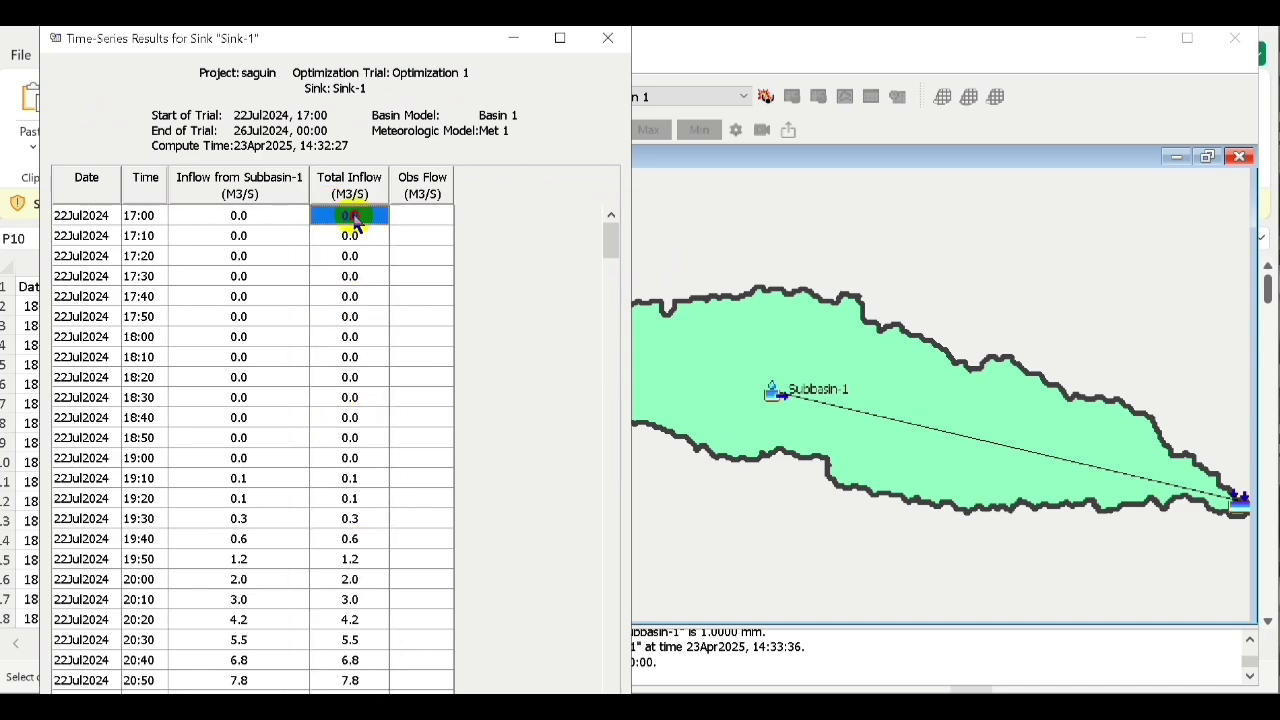
pyautogui.moveTo(349, 214); pyautogui.dragTo(417, 688)
pyautogui.click(400, 629)
pyautogui.scroll(-15, 400, 629)
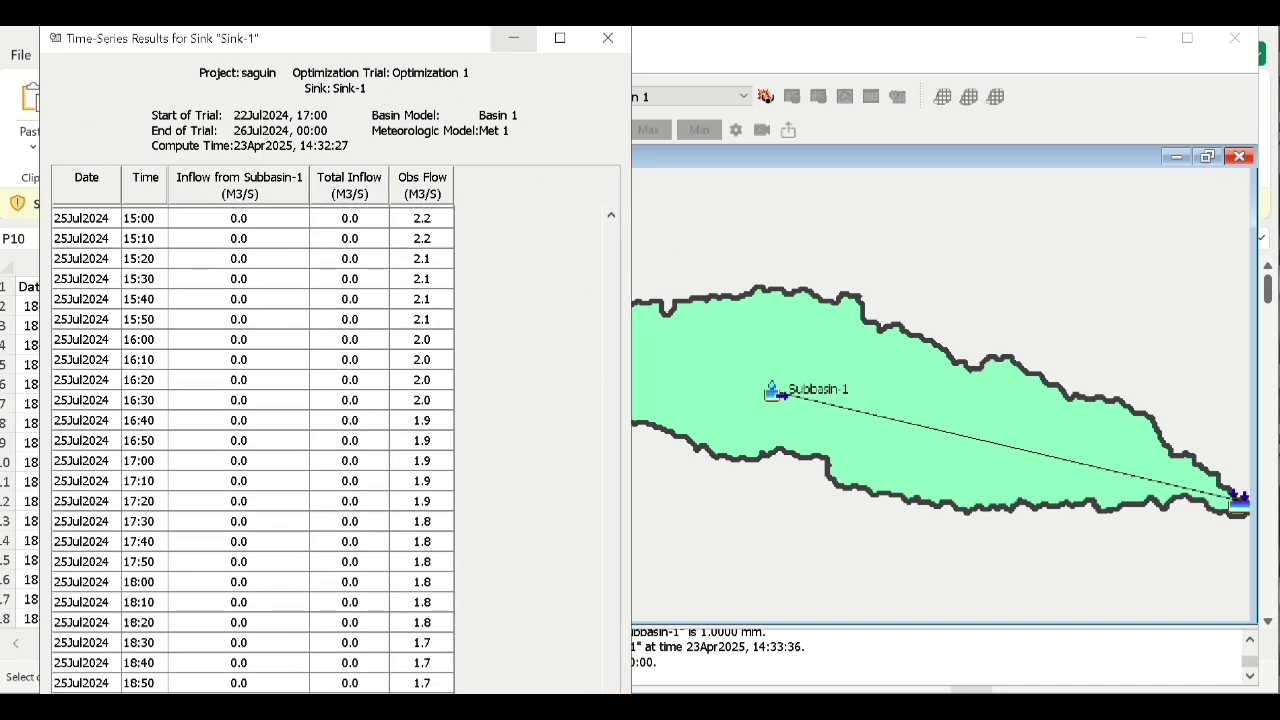
pyautogui.moveTo(460, 43); pyautogui.dragTo(490, 50)
pyautogui.keyDown('shift'); pyautogui.click(457, 634); pyautogui.keyUp('shift')
pyautogui.hotkey('ctrl', 'c')
# Paste the optimized flows into the Sim and Obs columns from C2 and fill down
pyautogui.click(880, 615)
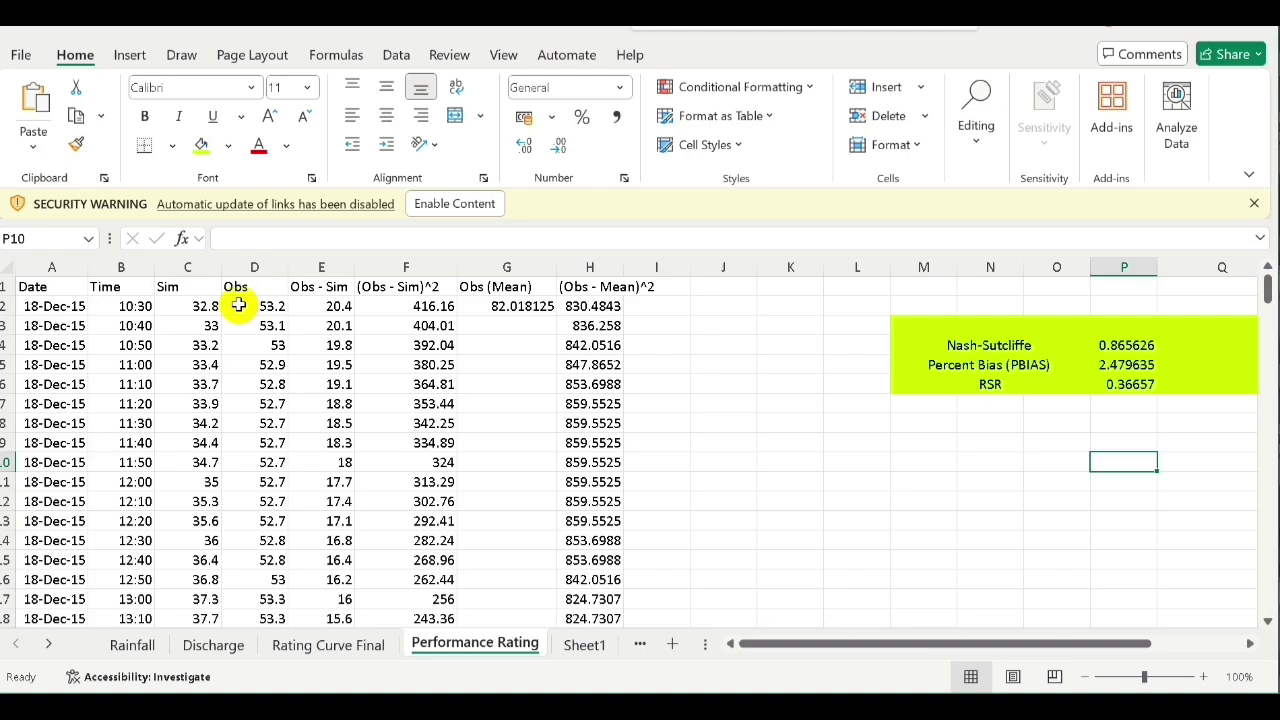
pyautogui.click(187, 305)
pyautogui.hotkey('ctrl', 'v')
pyautogui.click(254, 305)
pyautogui.moveTo(255, 312); pyautogui.dragTo(260, 226)
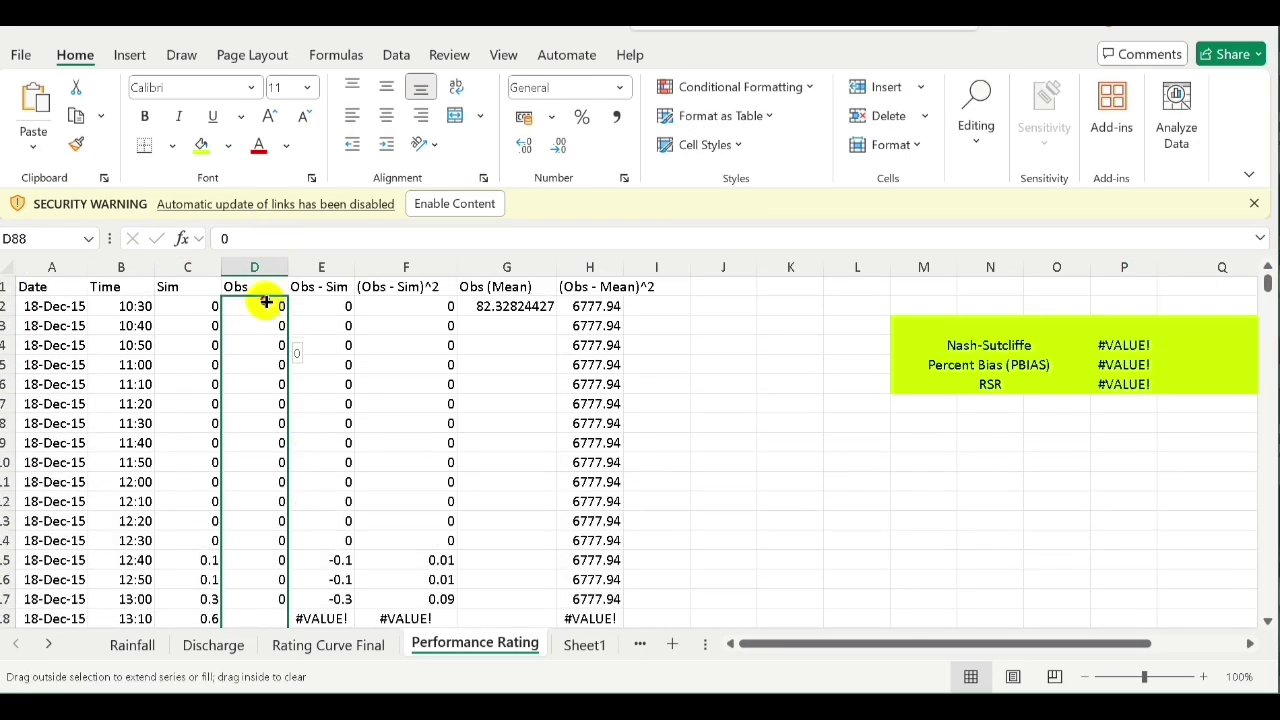
# Extend the Nash-Sutcliffe sum ranges and squared-error formulas to the last data row
pyautogui.doubleClick(1123, 377)
pyautogui.moveTo(1268, 274); pyautogui.dragTo(1268, 420)
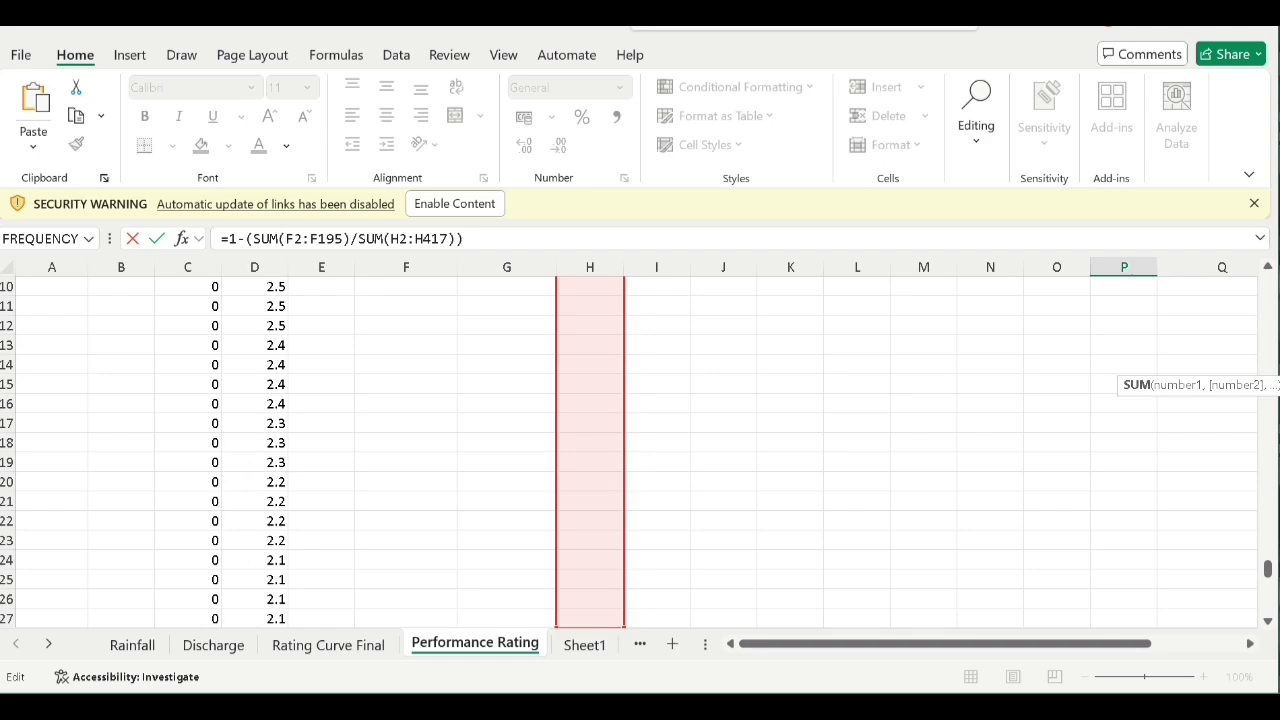
pyautogui.moveTo(586, 290); pyautogui.dragTo(450, 677)
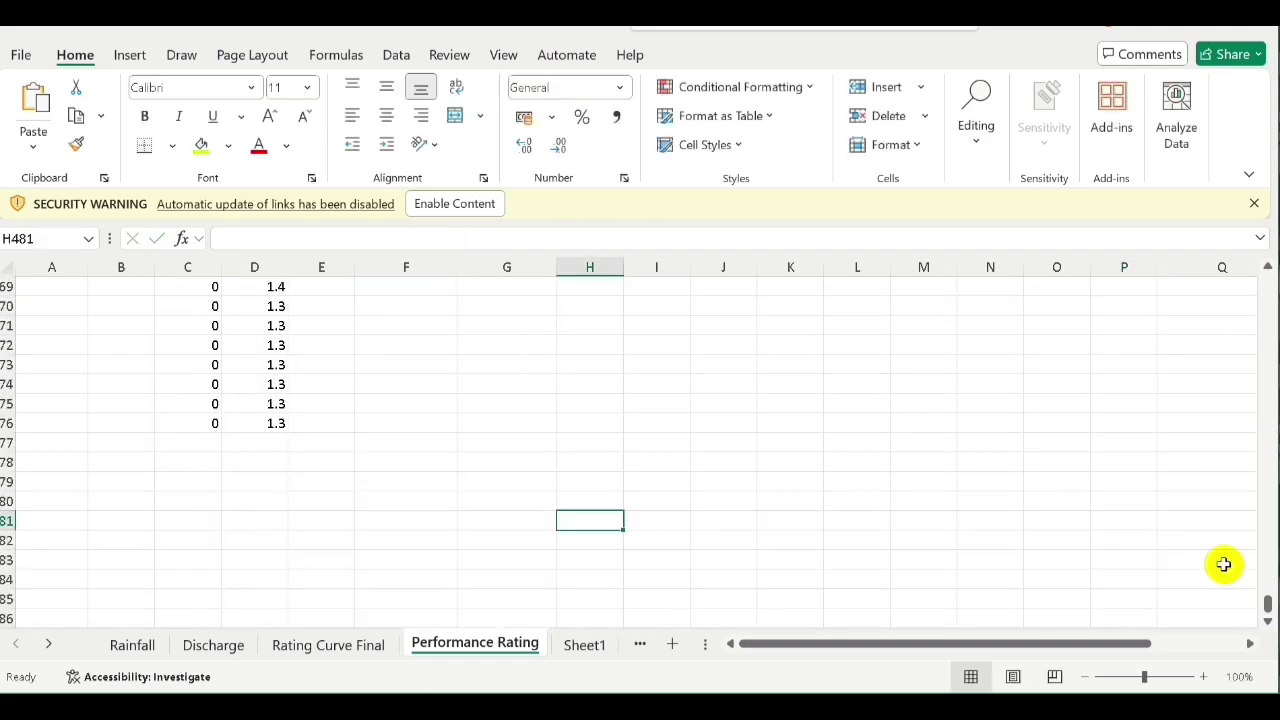
pyautogui.click(410, 518)
pyautogui.moveTo(423, 522); pyautogui.dragTo(435, 595)
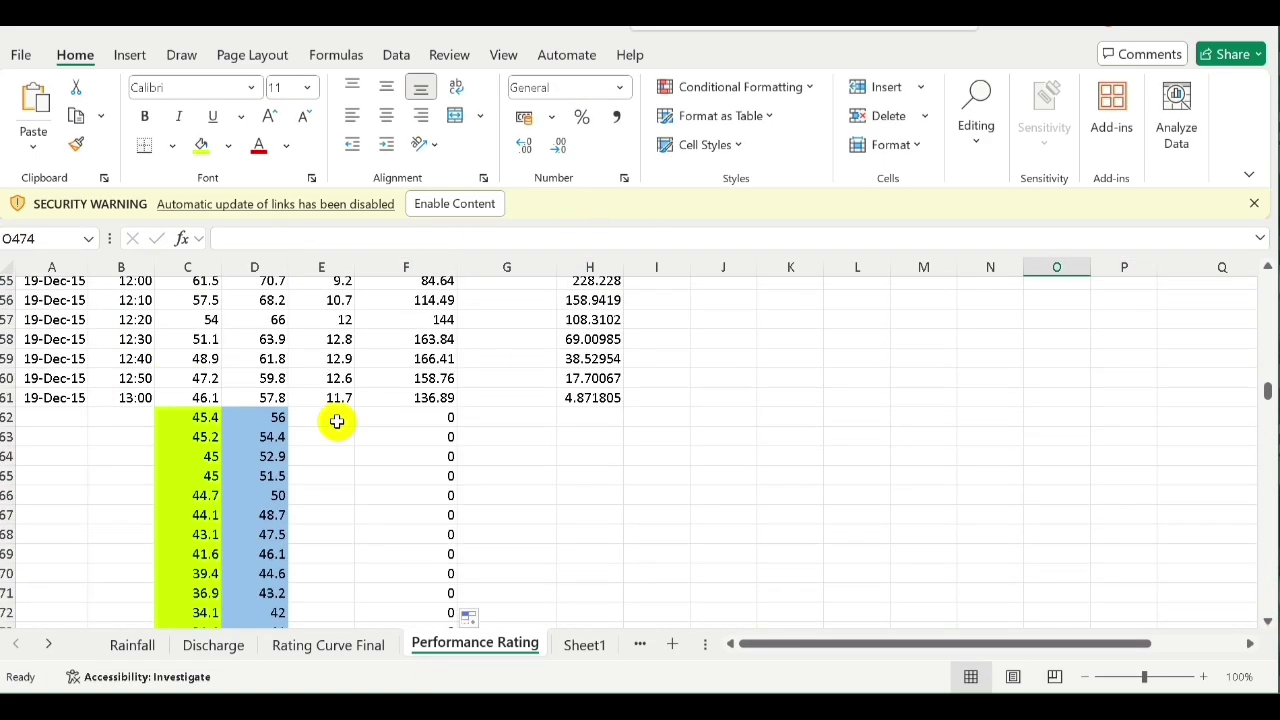
pyautogui.click(620, 400)
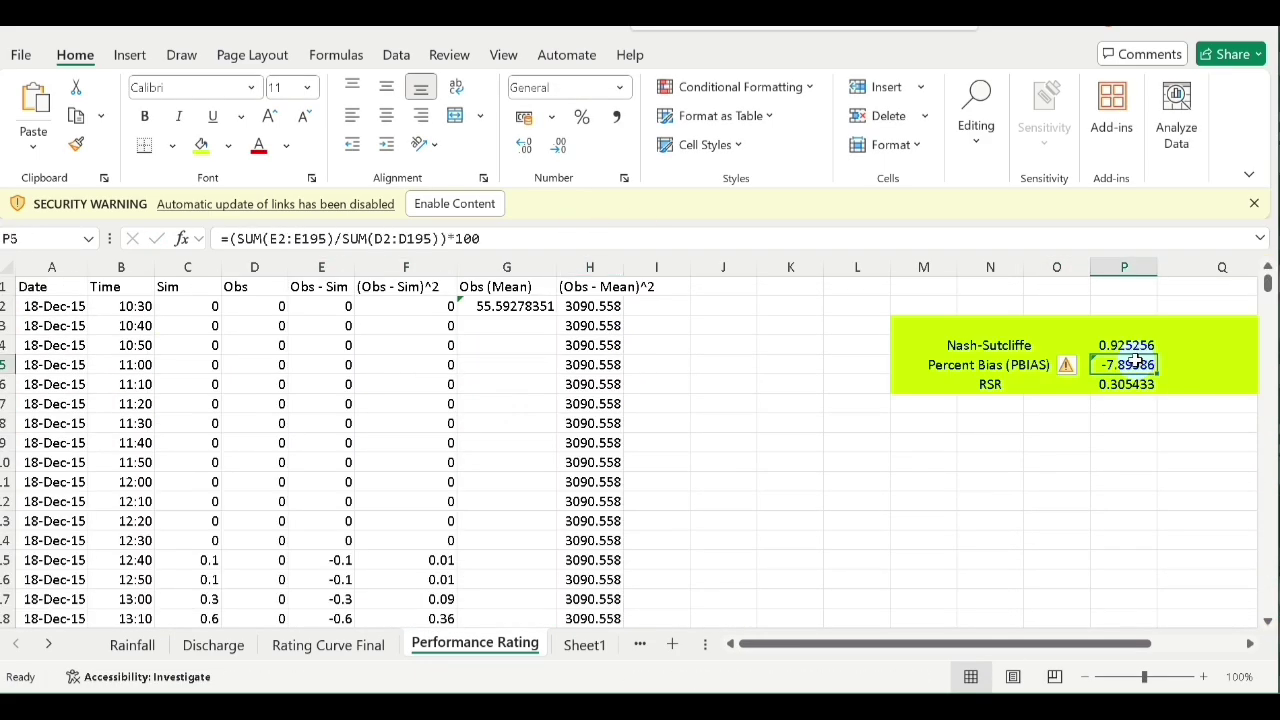
# Extend the PBIAS difference and observed ranges to the last data row
pyautogui.doubleClick(1134, 363)
pyautogui.moveTo(1268, 274)
pyautogui.mouseDown()
pyautogui.moveTo(1263, 413)
pyautogui.moveTo(371, 671)
pyautogui.moveTo(357, 646)
pyautogui.moveTo(1266, 490)
pyautogui.moveTo(1268, 571)
pyautogui.mouseUp()
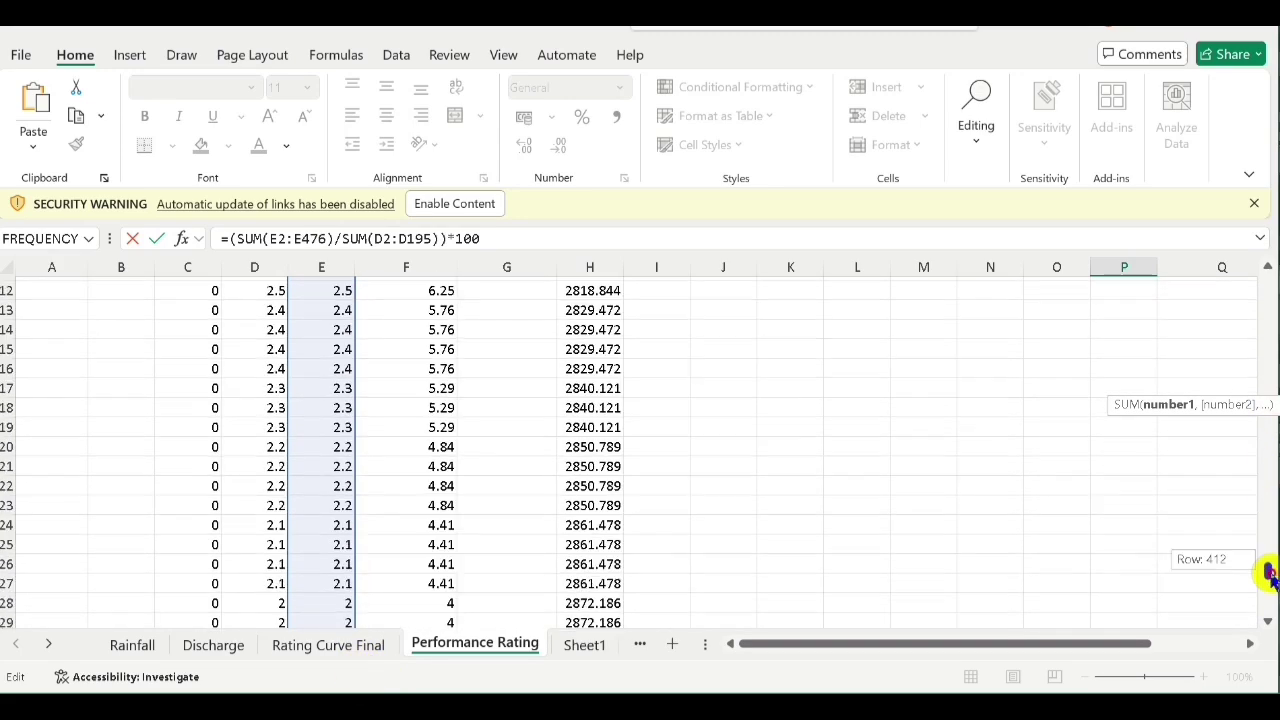
pyautogui.moveTo(286, 406); pyautogui.dragTo(322, 272)
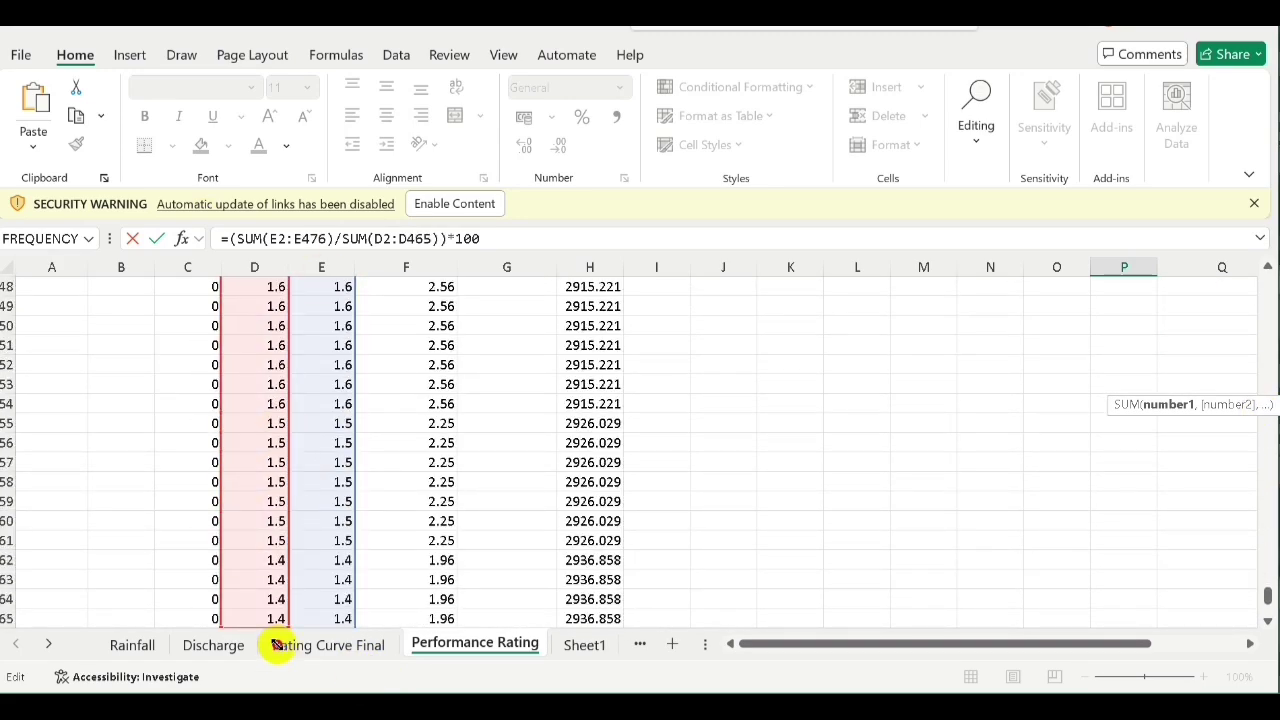
pyautogui.click(923, 460)
pyautogui.moveTo(1268, 600); pyautogui.dragTo(1264, 265)
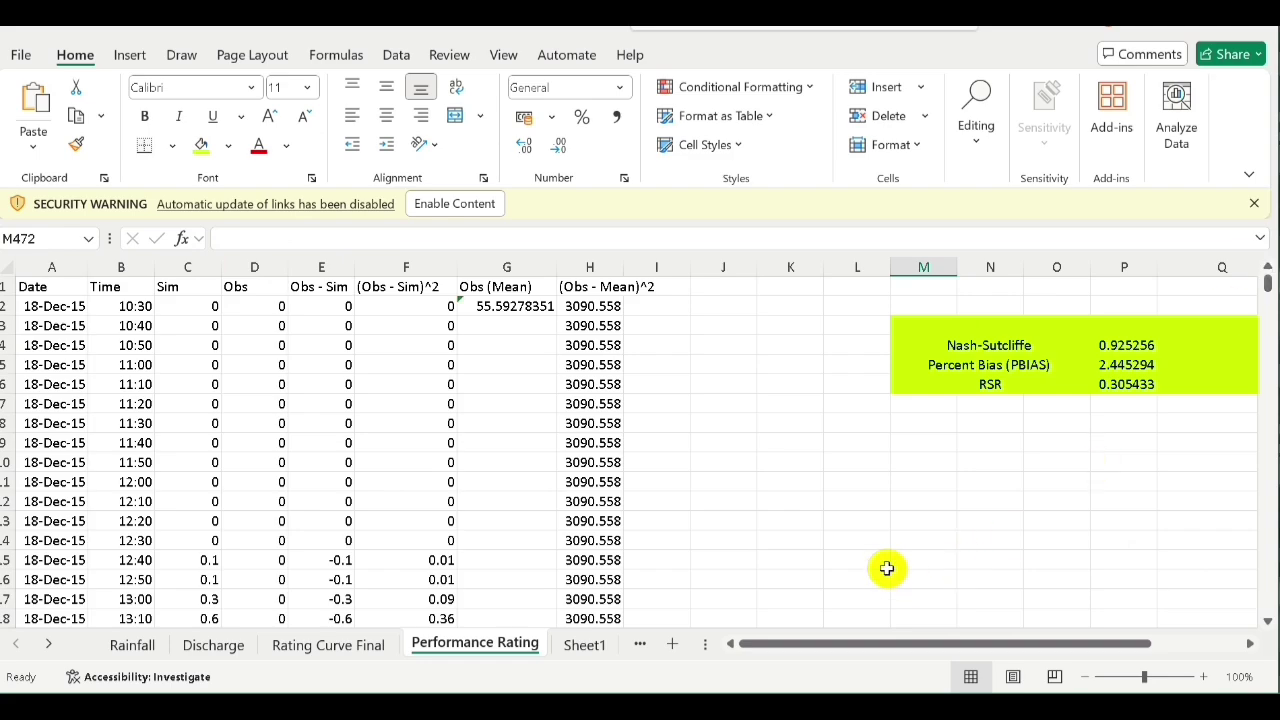
# Extend the RSR formula to the data end, showing RSR 0.273394 rated Very Good
pyautogui.doubleClick(1117, 392)
pyautogui.scroll(-20, 977, 486)
pyautogui.moveTo(605, 590); pyautogui.dragTo(630, 592)
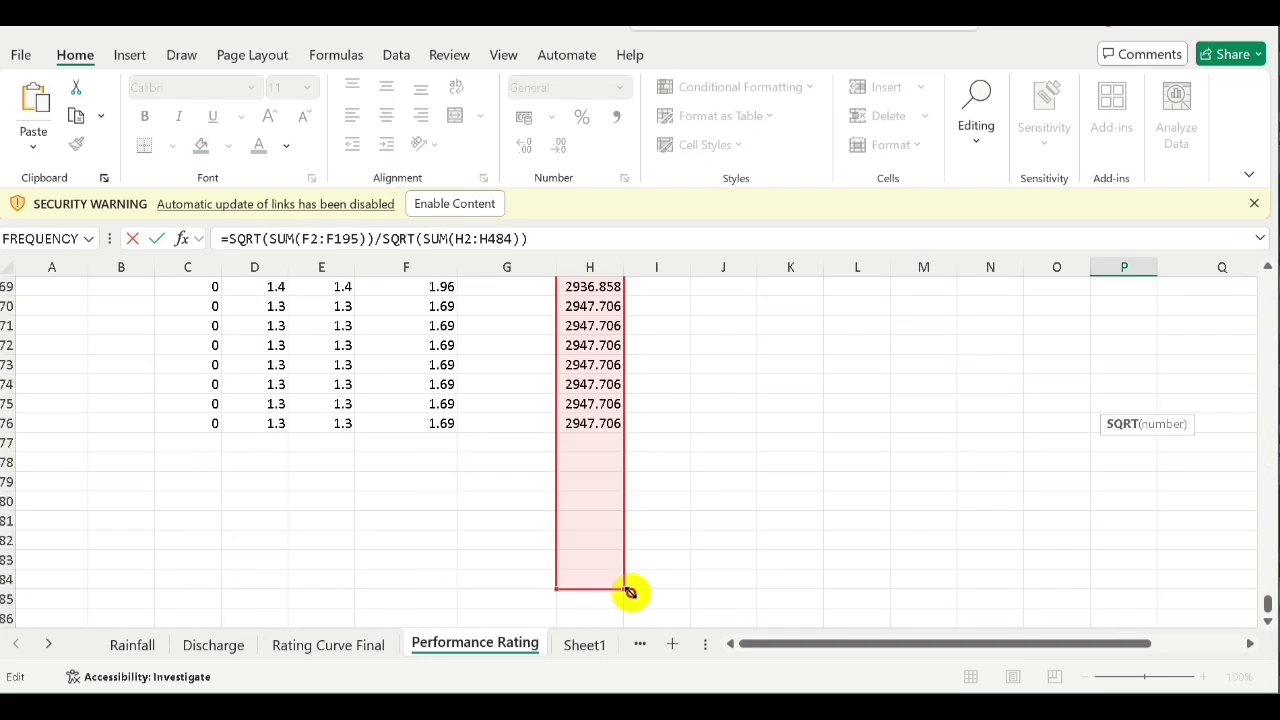
pyautogui.moveTo(1268, 600); pyautogui.dragTo(1268, 432)
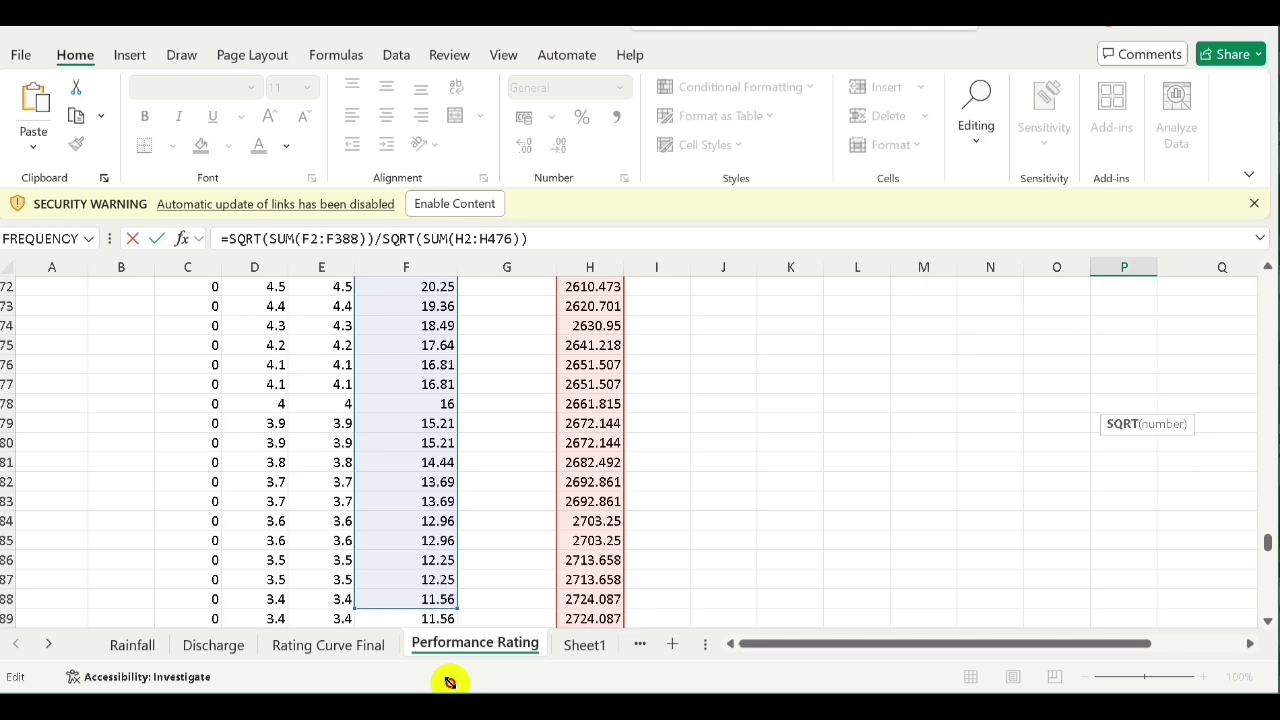
pyautogui.press('Return')
pyautogui.moveTo(1266, 606); pyautogui.dragTo(1267, 276)
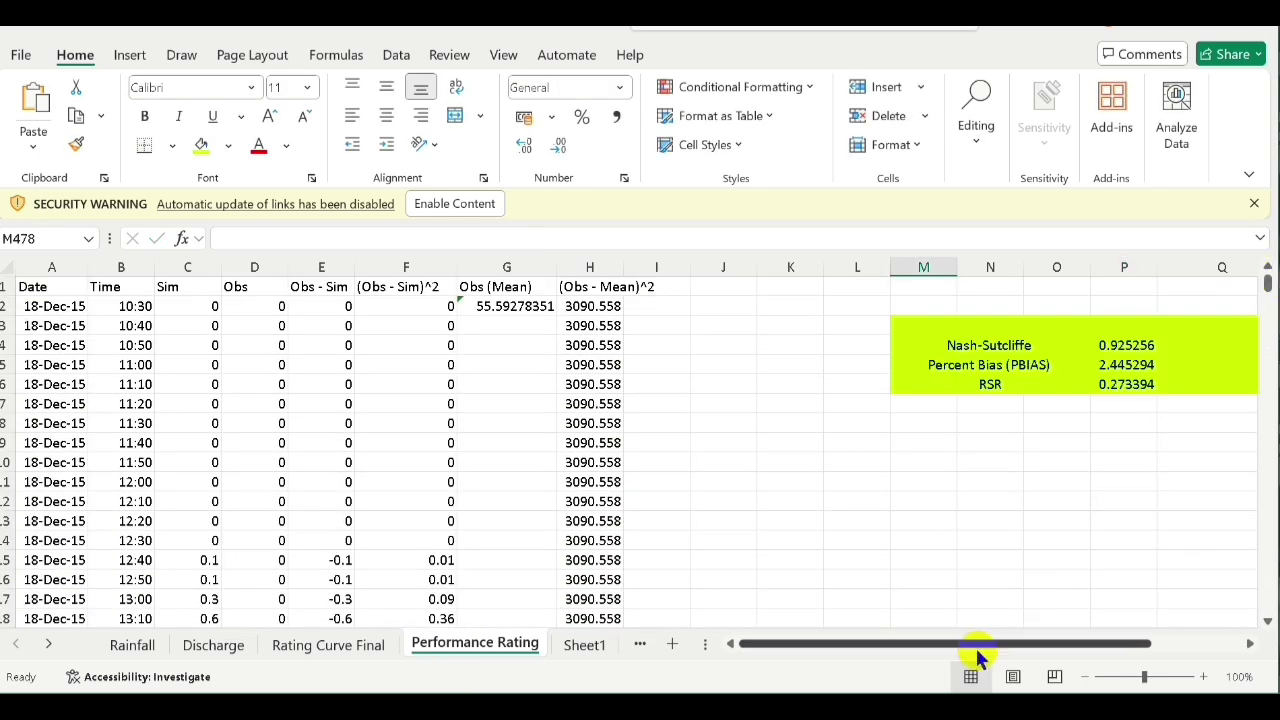
pyautogui.moveTo(978, 655); pyautogui.dragTo(1030, 651)
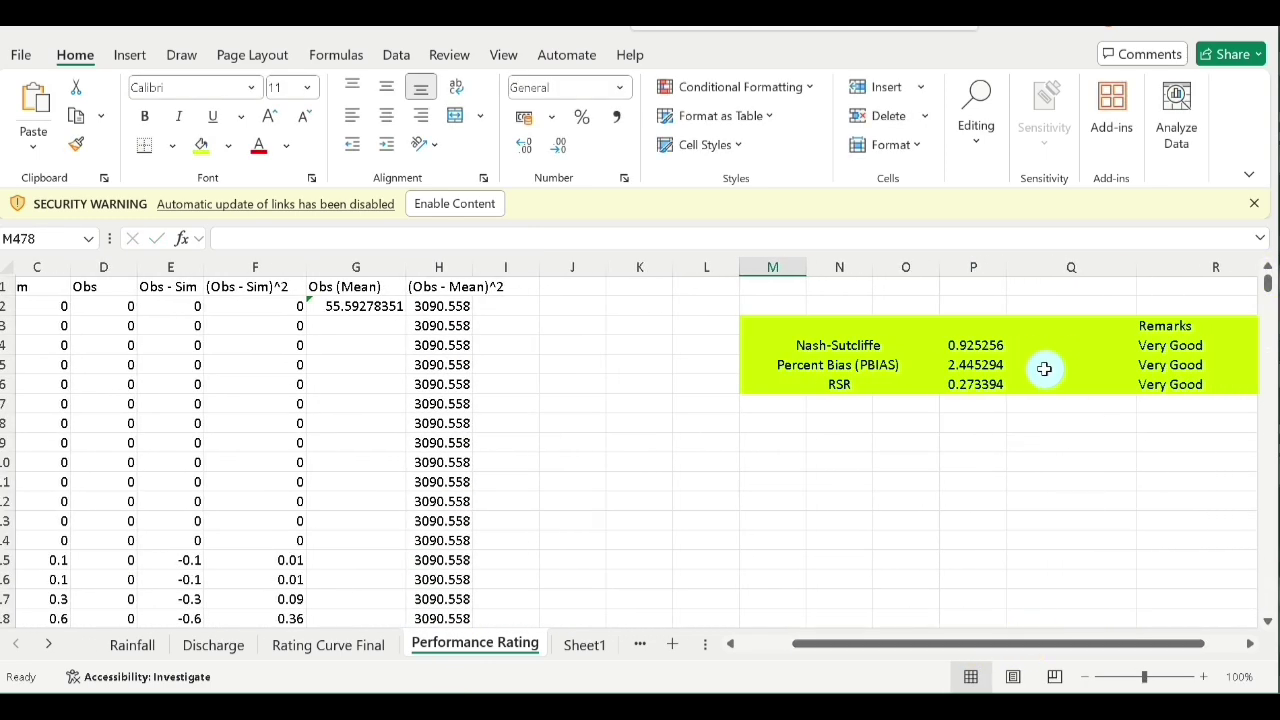